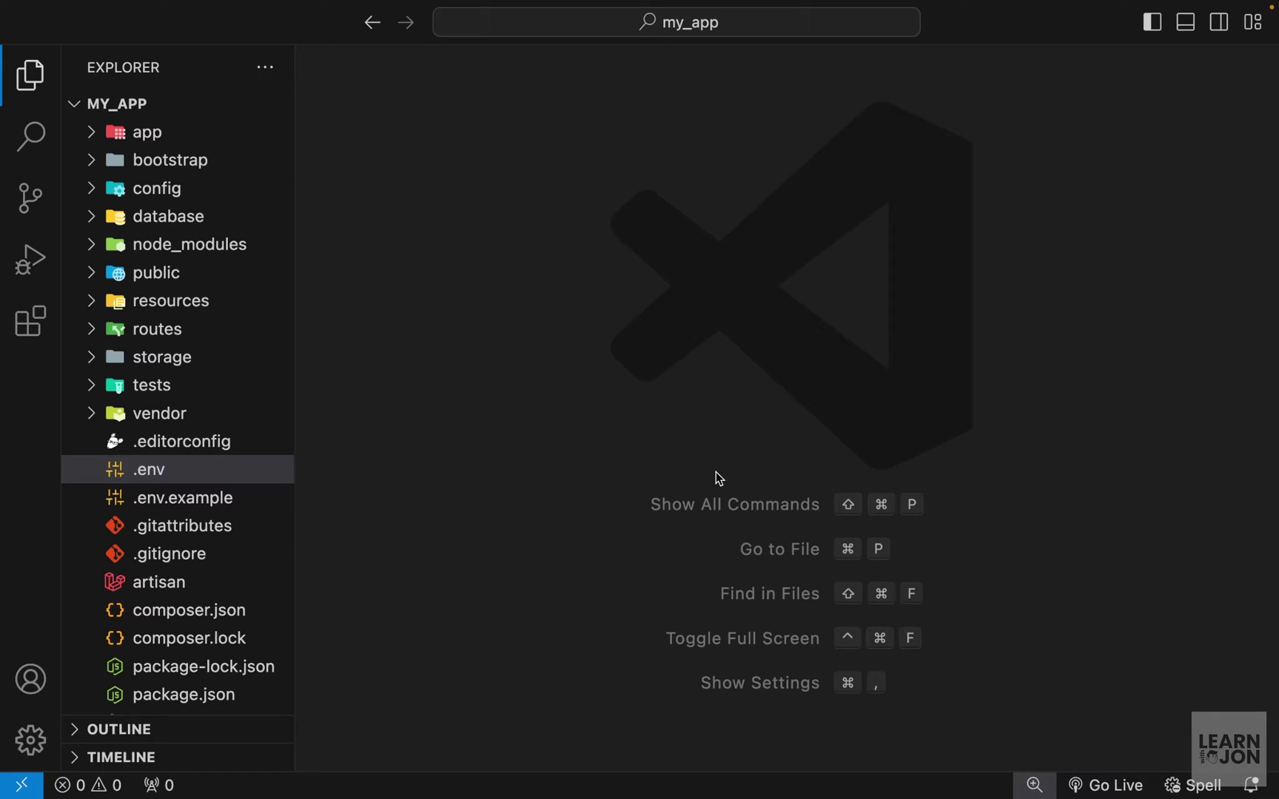
Open .env and review the APP_NAME, APP_ENV and localhost APP_URL values.
left_click(266, 466)
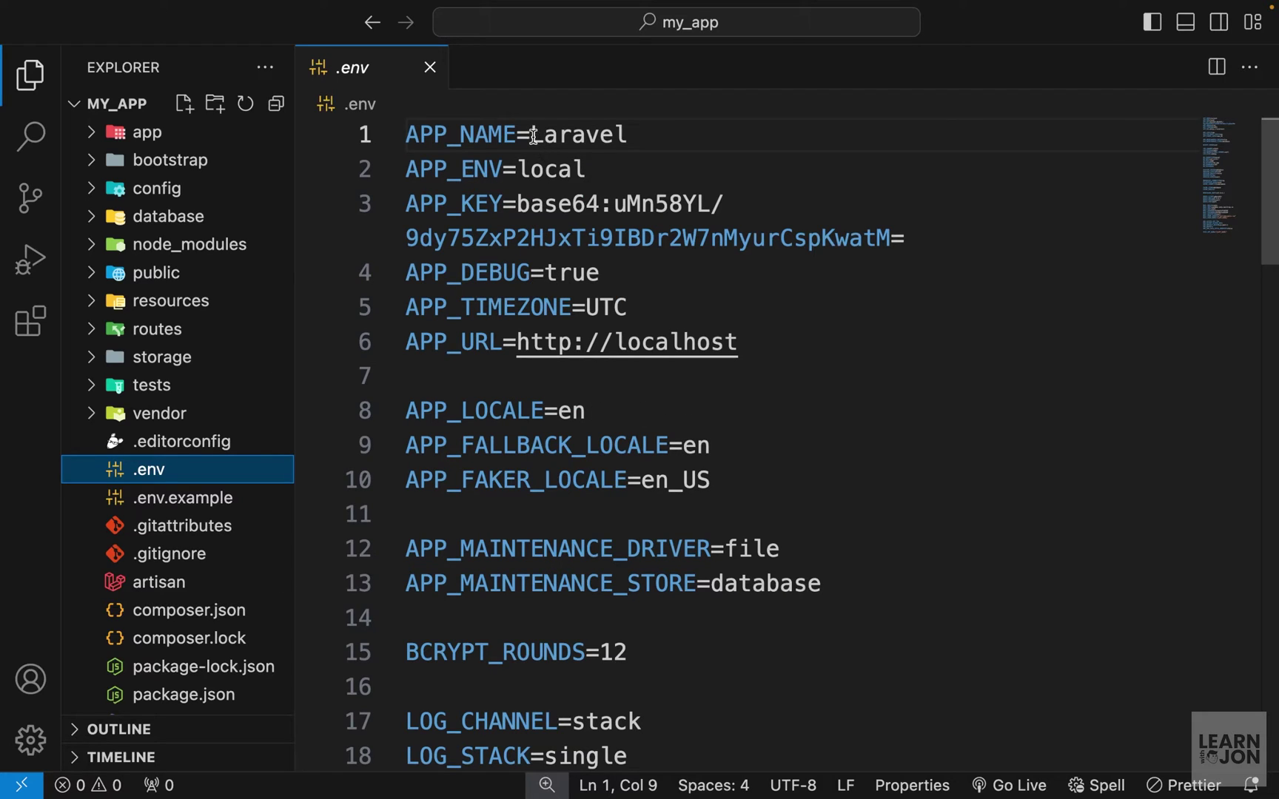
left_click_drag(531, 136, 670, 134)
double_click(526, 170)
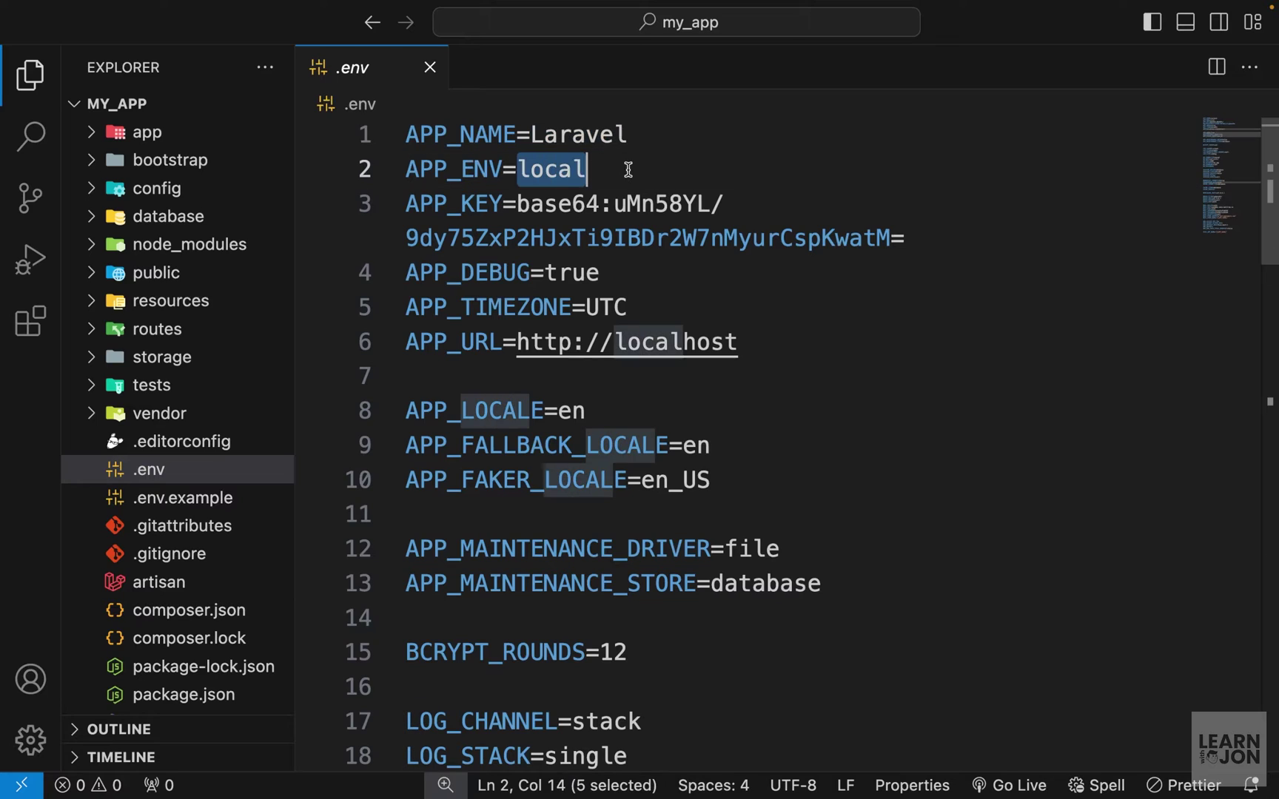
left_click_drag(531, 137, 629, 136)
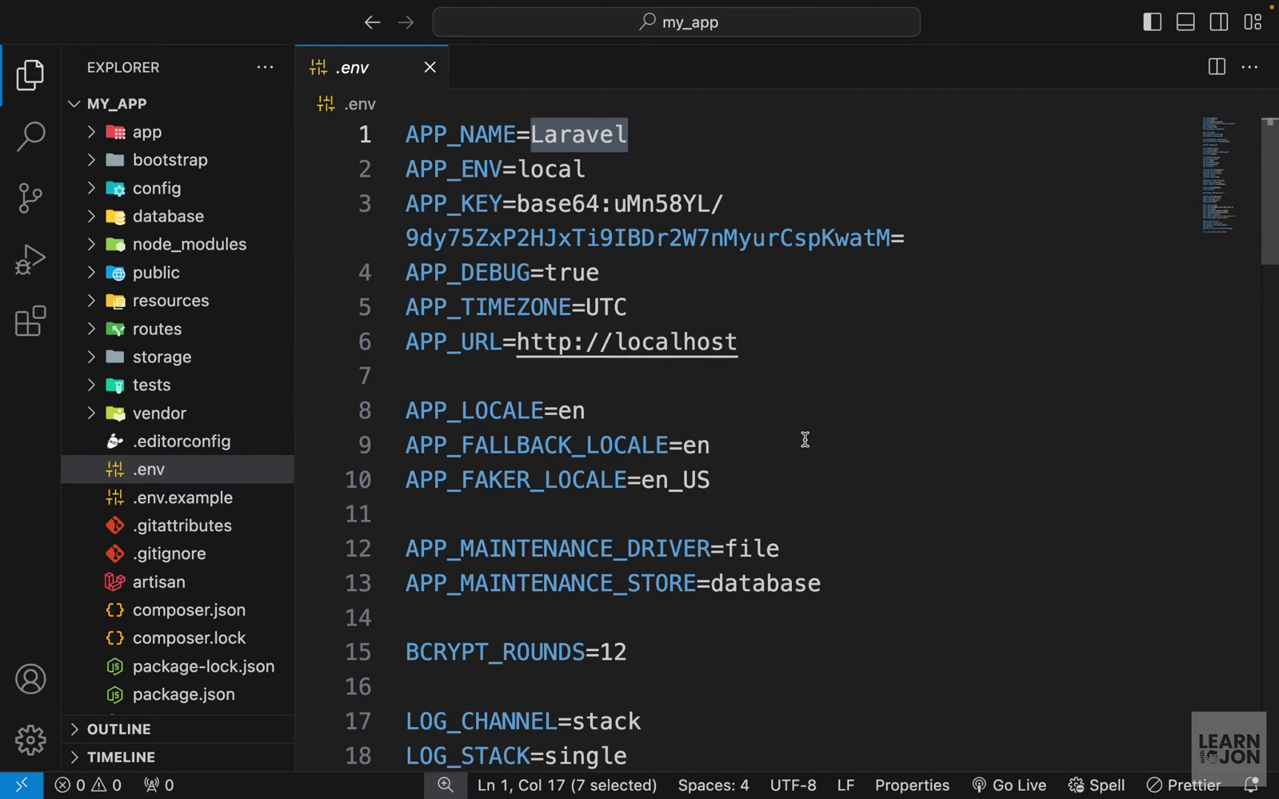
left_click(711, 342)
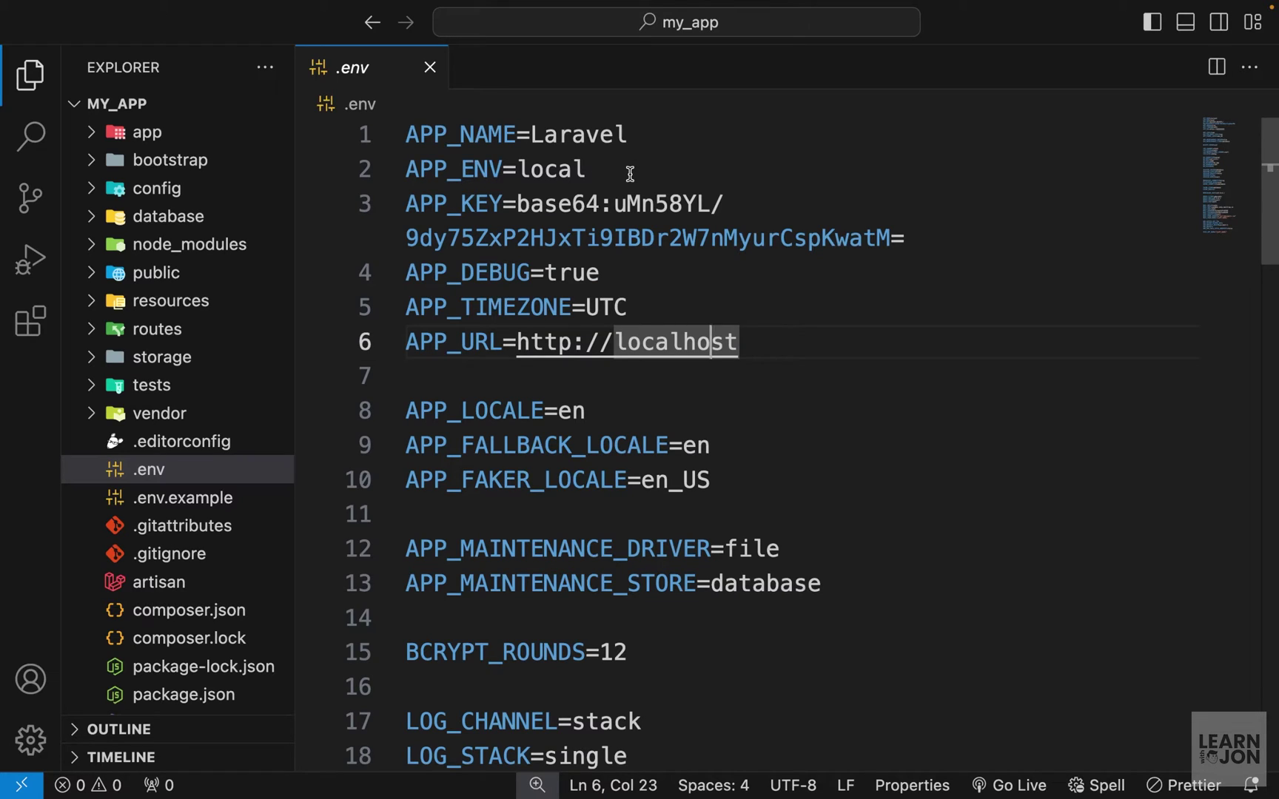
Set APP_ENV to production and APP_DEBUG to false, and save .env.
double_click(538, 172)
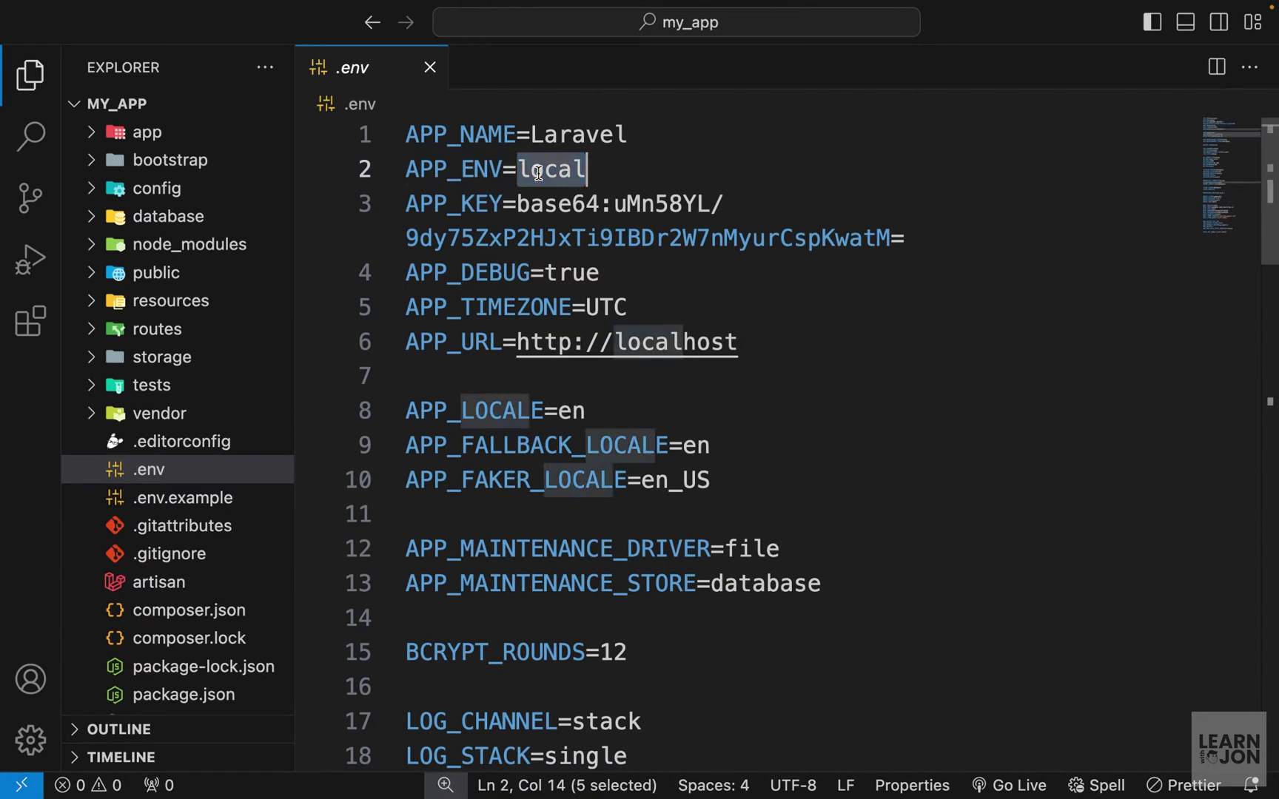
type("production")
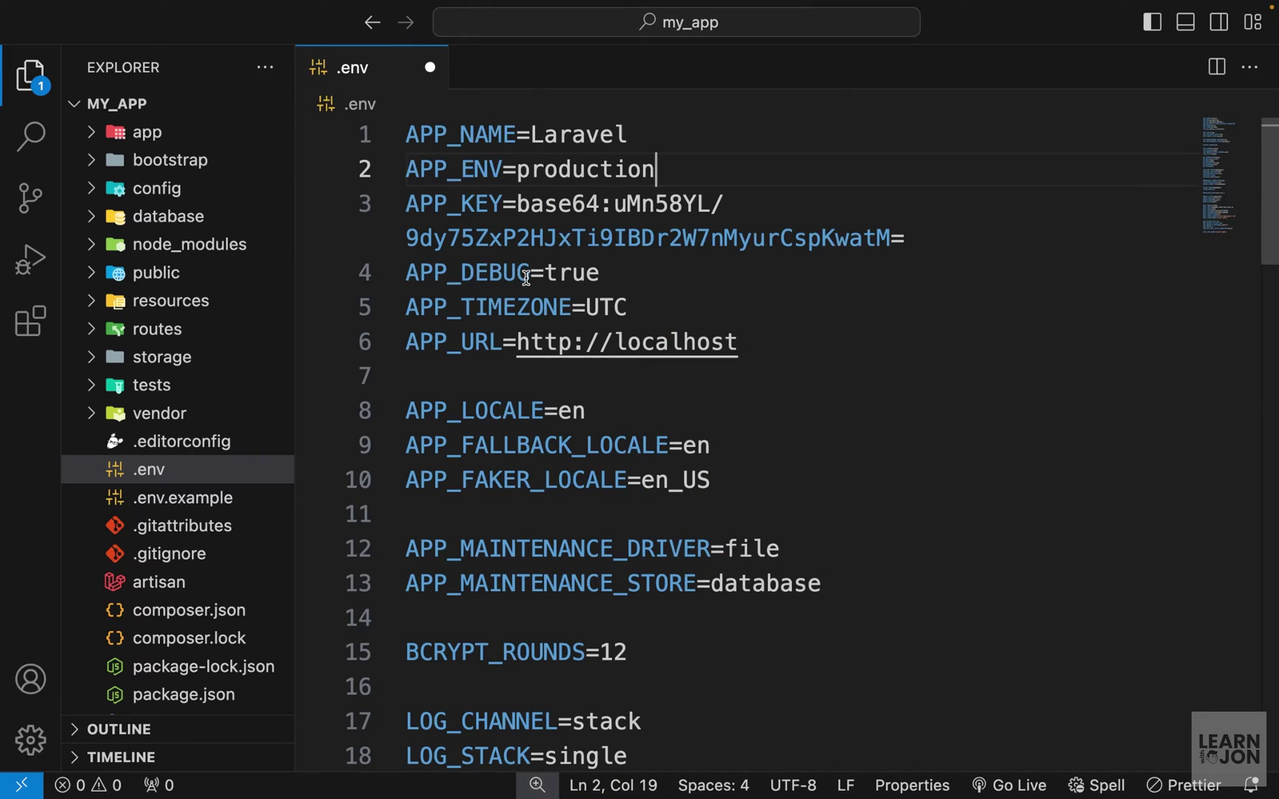
double_click(567, 274)
type("false")
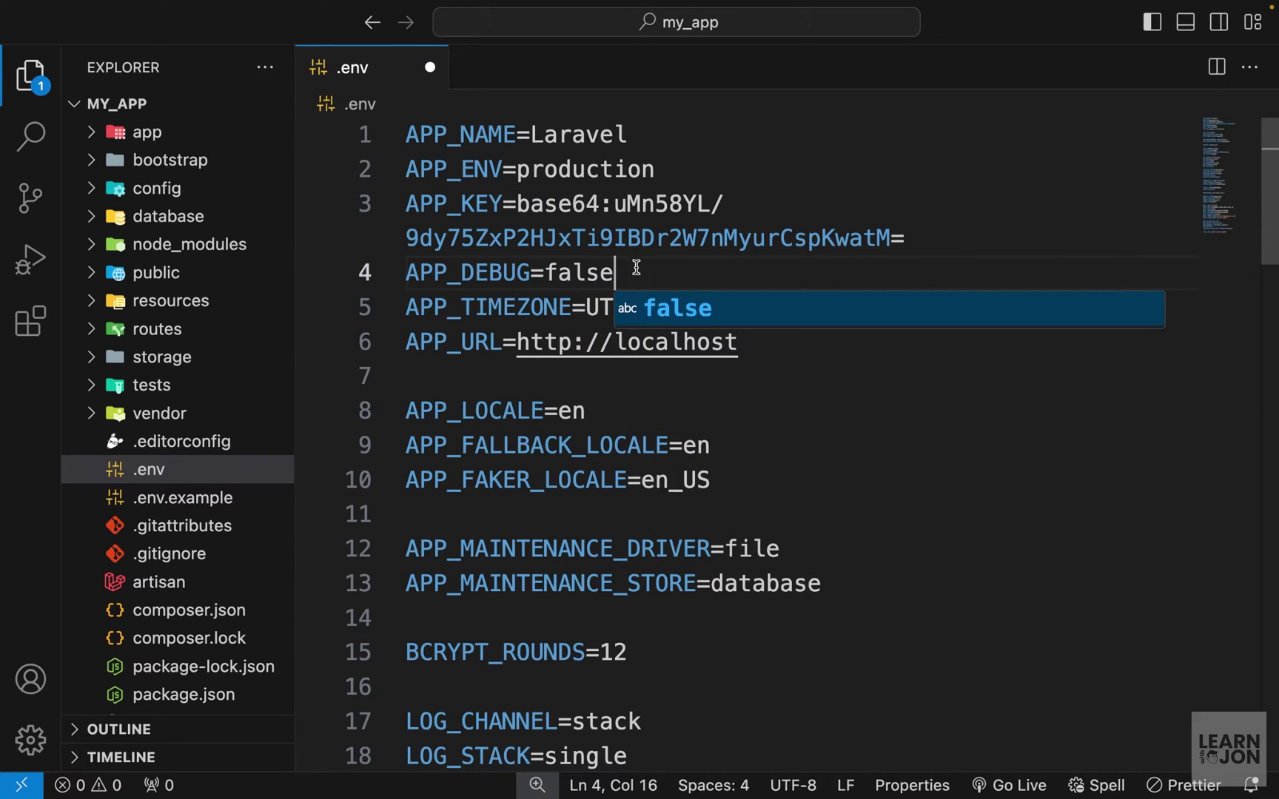
key("Escape")
key("super+s")
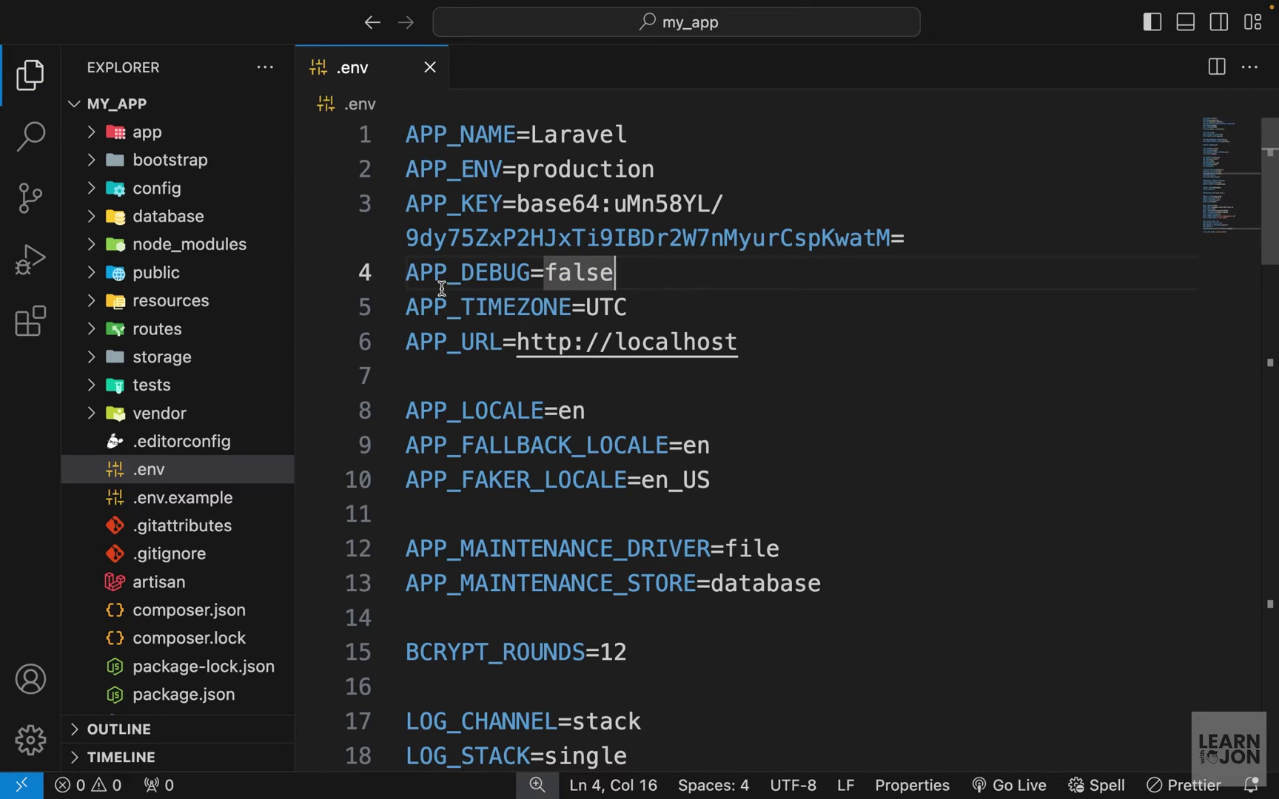
key("Left")
left_click_drag(517, 342, 778, 358)
key("BackSpace")
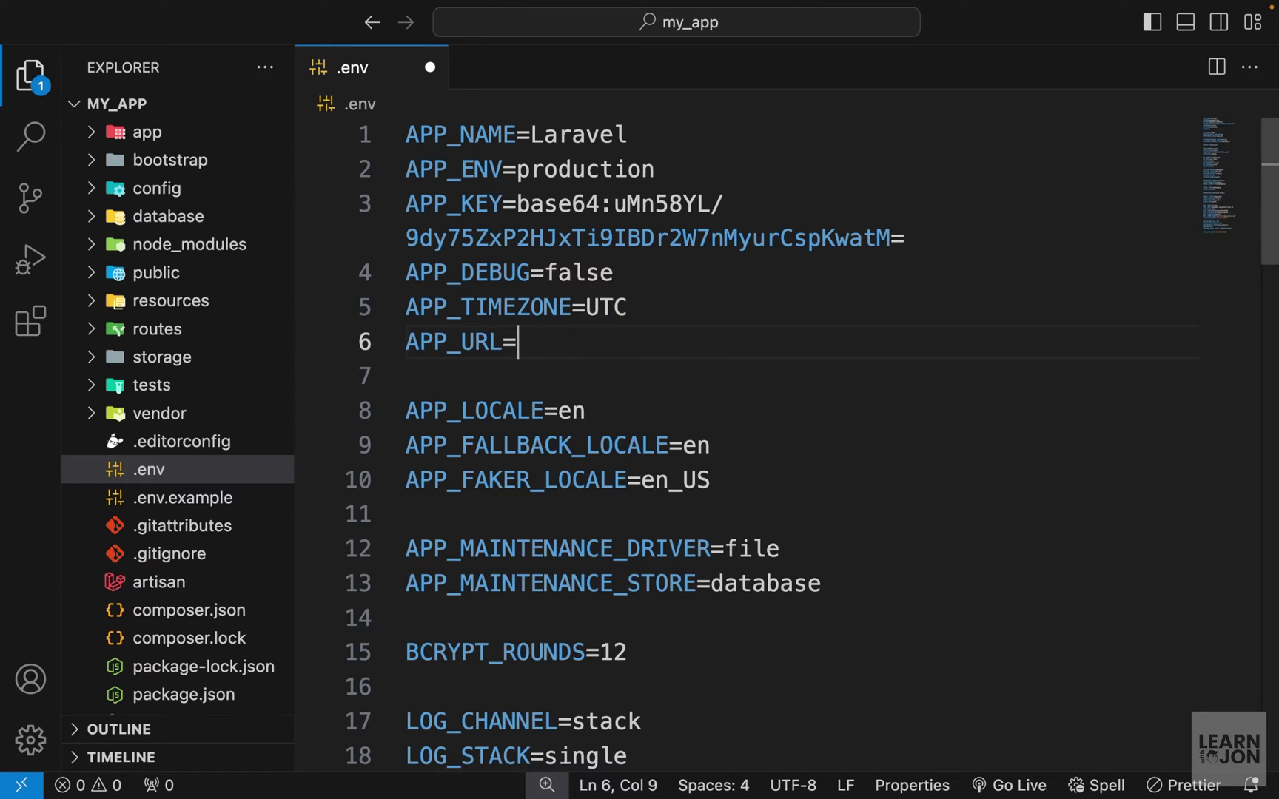
Change DB_CONNECTION from mysql to sqlite.
scroll(789, 363, "down", 5)
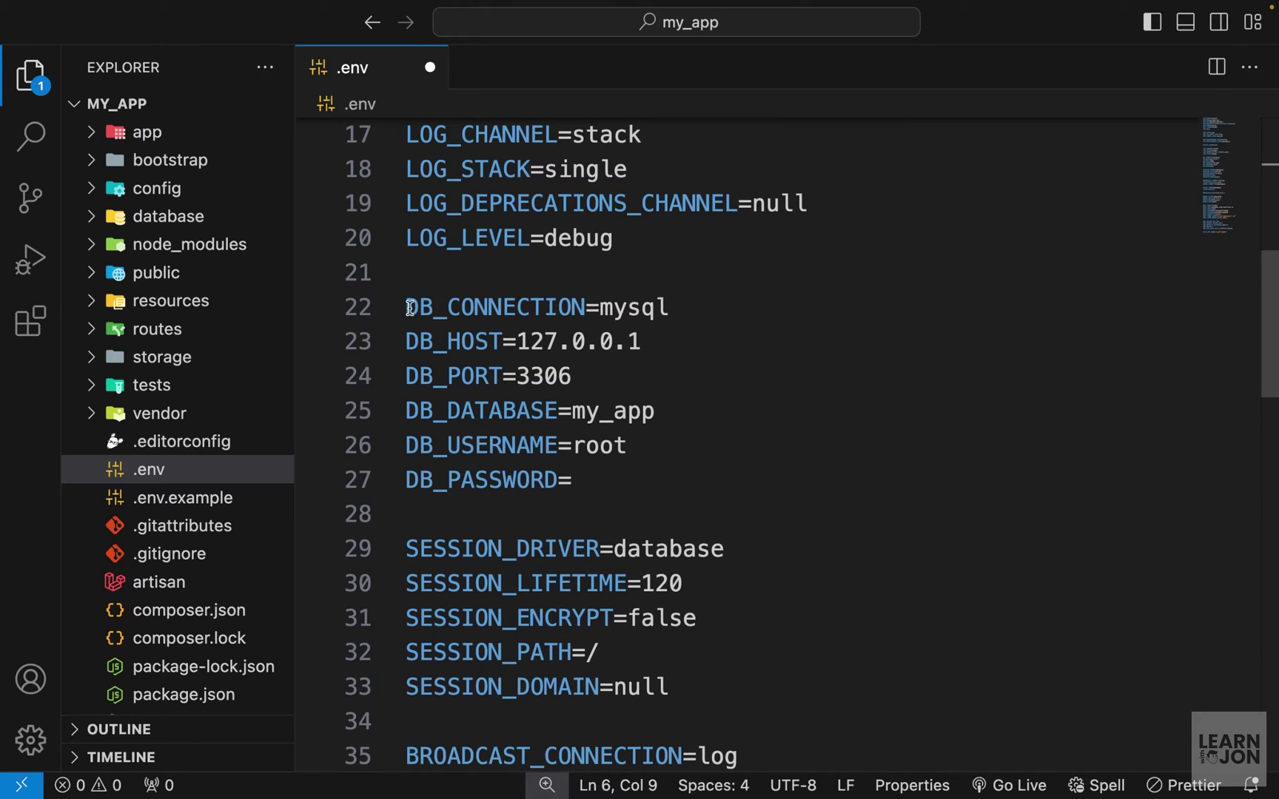
left_click_drag(407, 307, 577, 480)
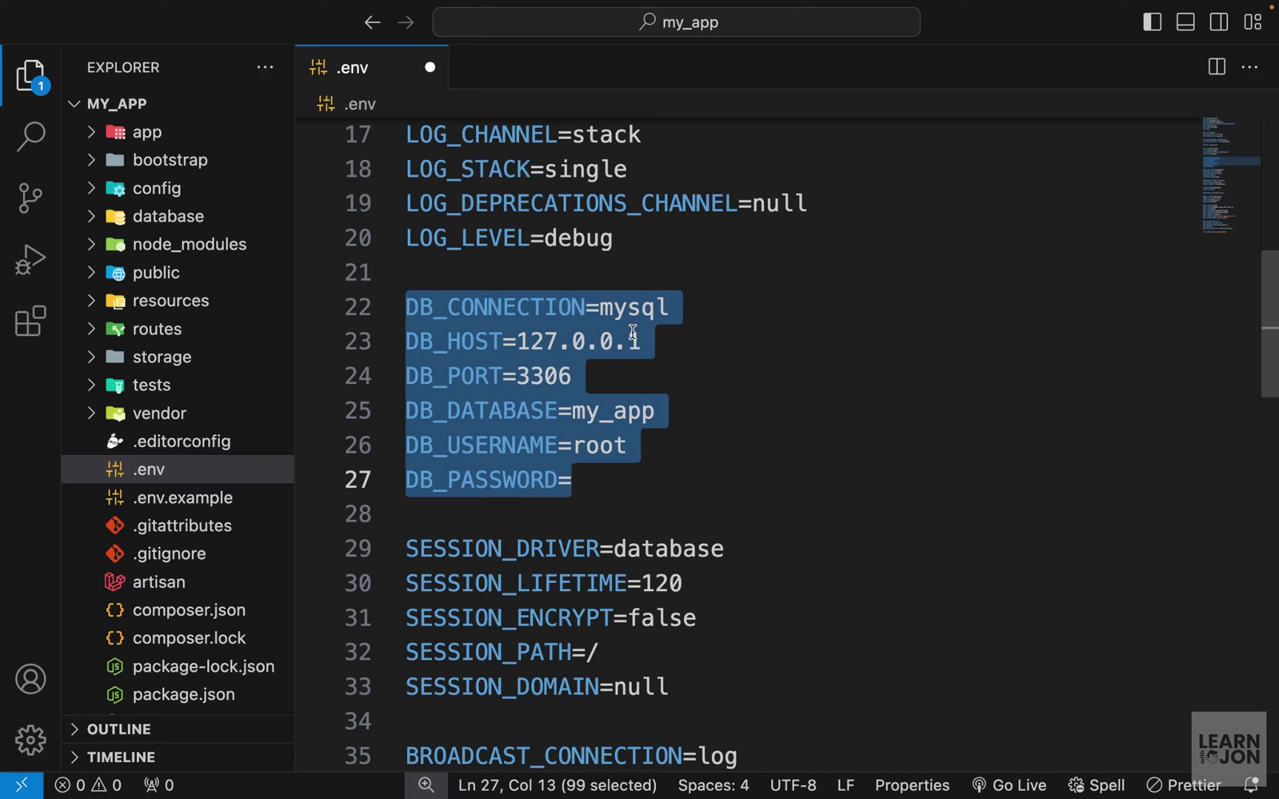
left_click(586, 482)
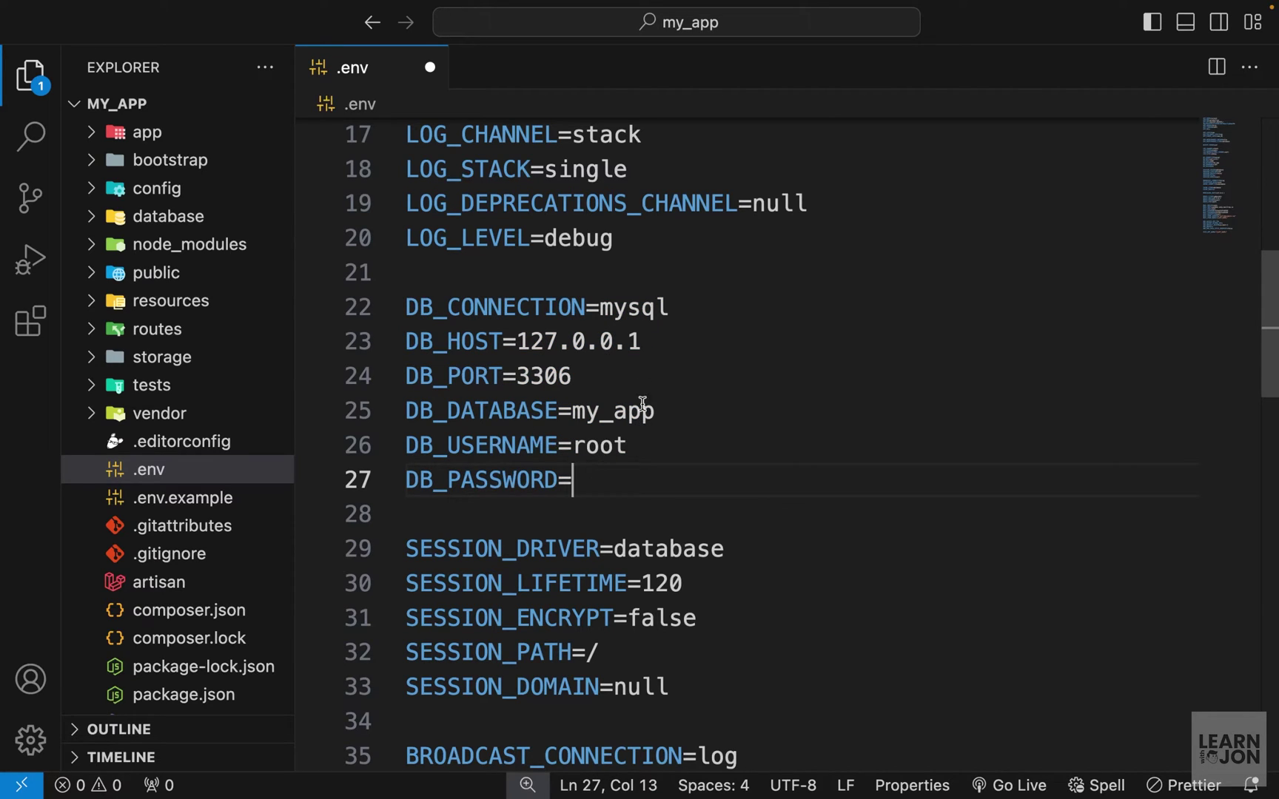
double_click(626, 308)
type("sqlite")
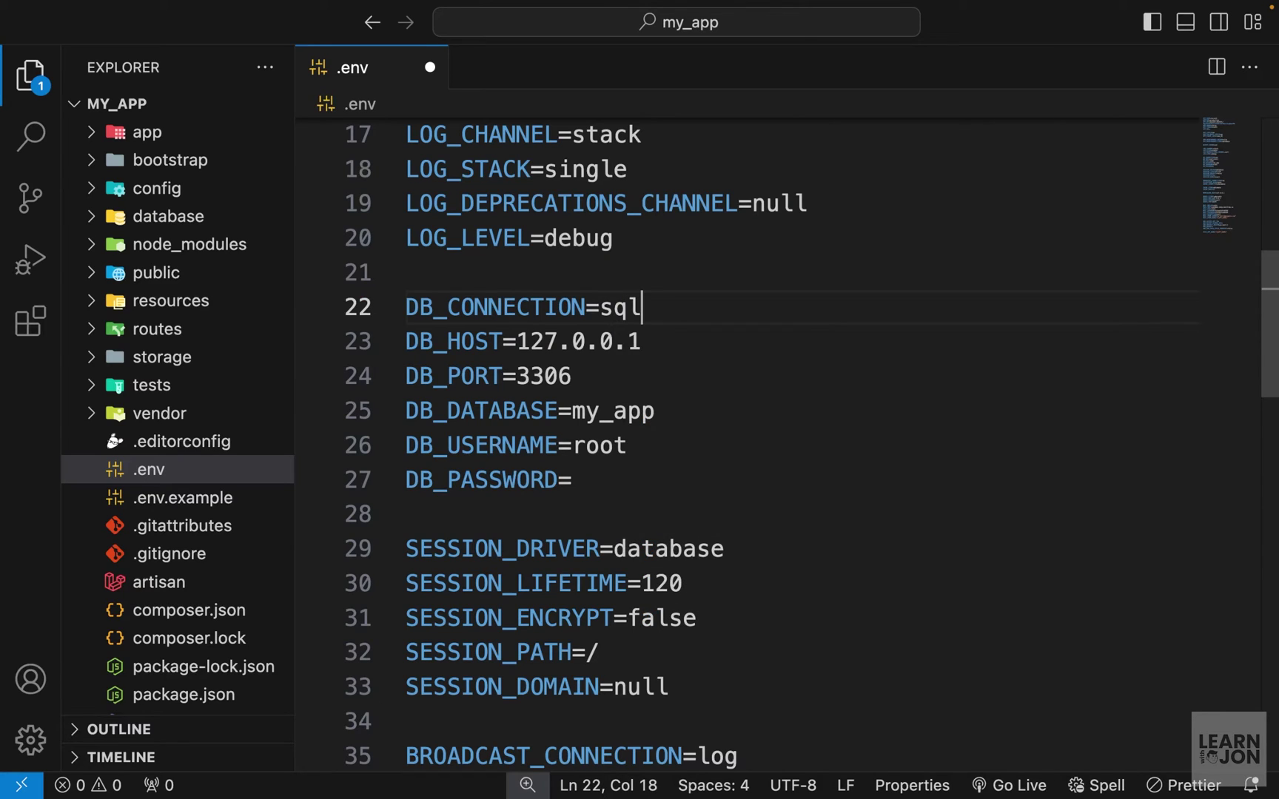
Comment out the DB_HOST through DB_PASSWORD lines and save .env.
left_click_drag(458, 347, 582, 472)
key("super+slash")
left_click(728, 419)
key("super+s")
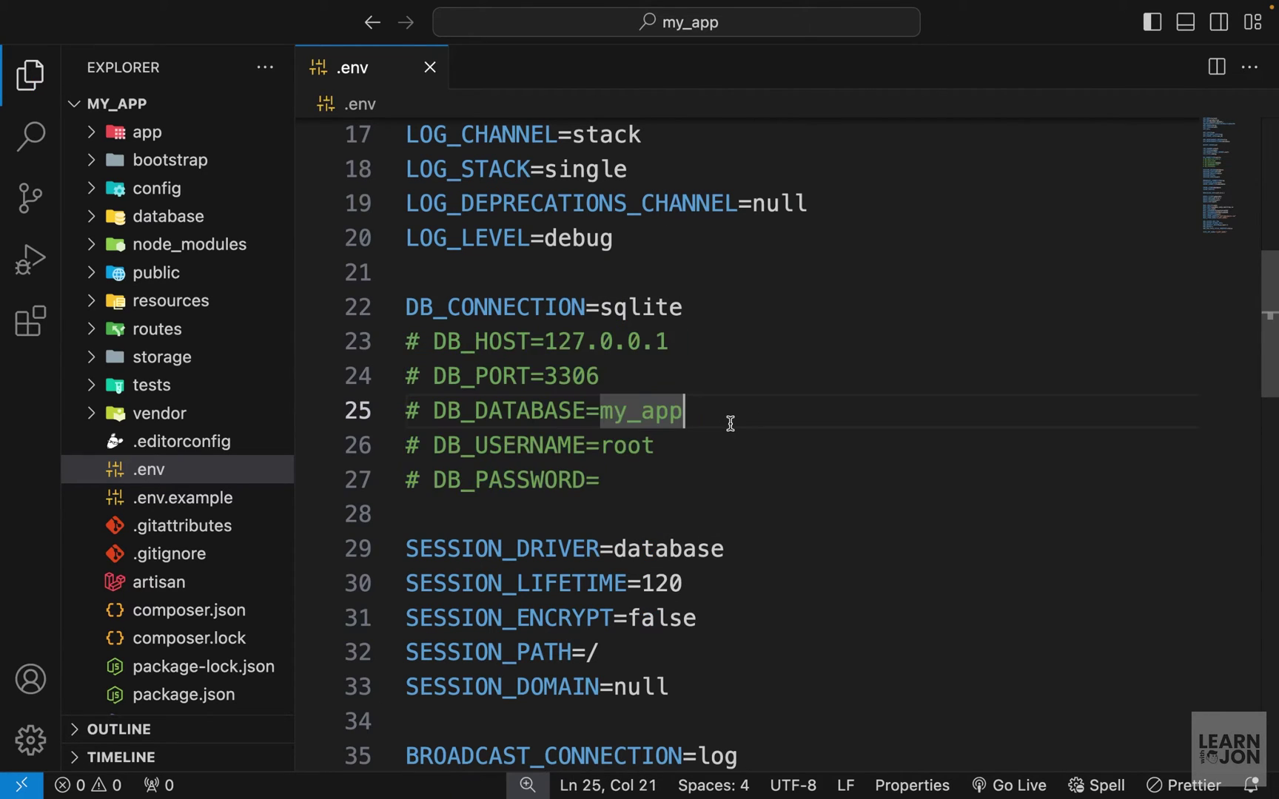
Create an empty database.sqlite file in the database folder, then expand the config folder.
right_click(152, 225)
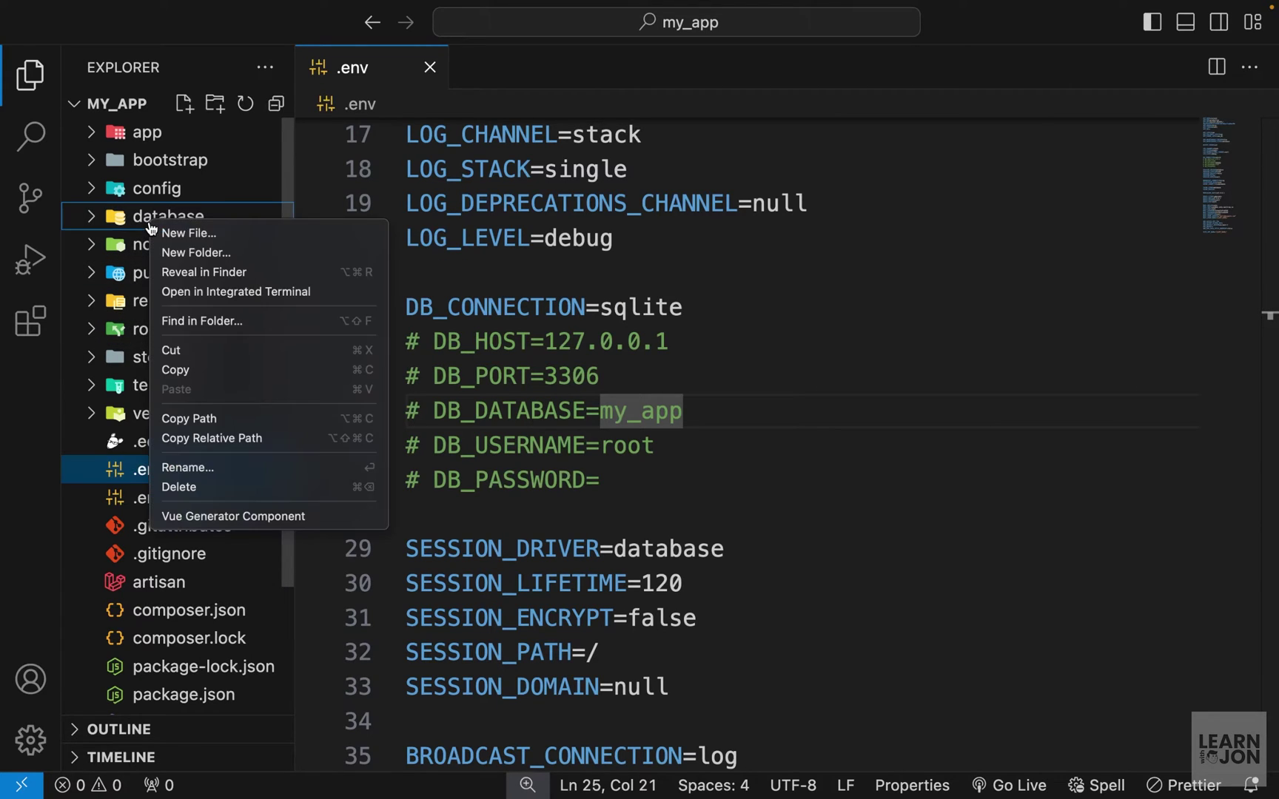
left_click(219, 232)
type("databs")
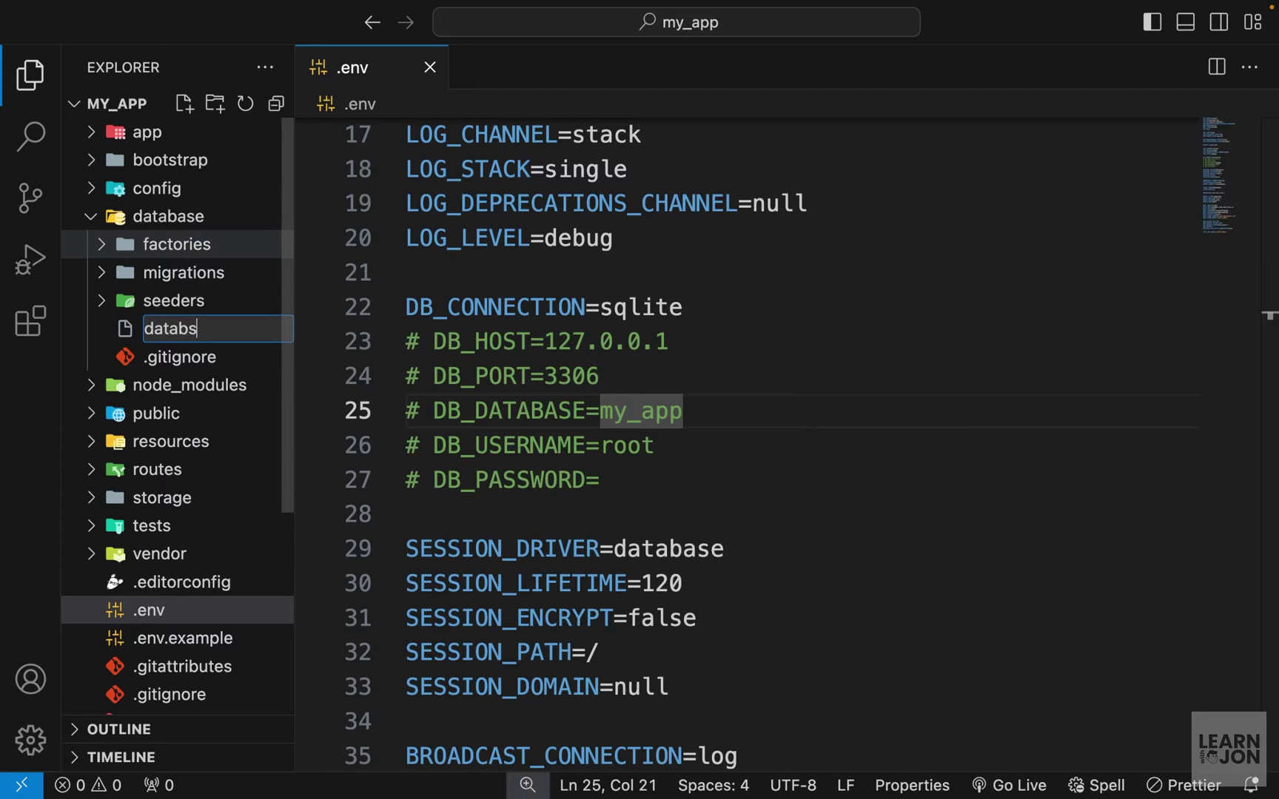
key("BackSpace")
type("ase.sqlite")
key("Return")
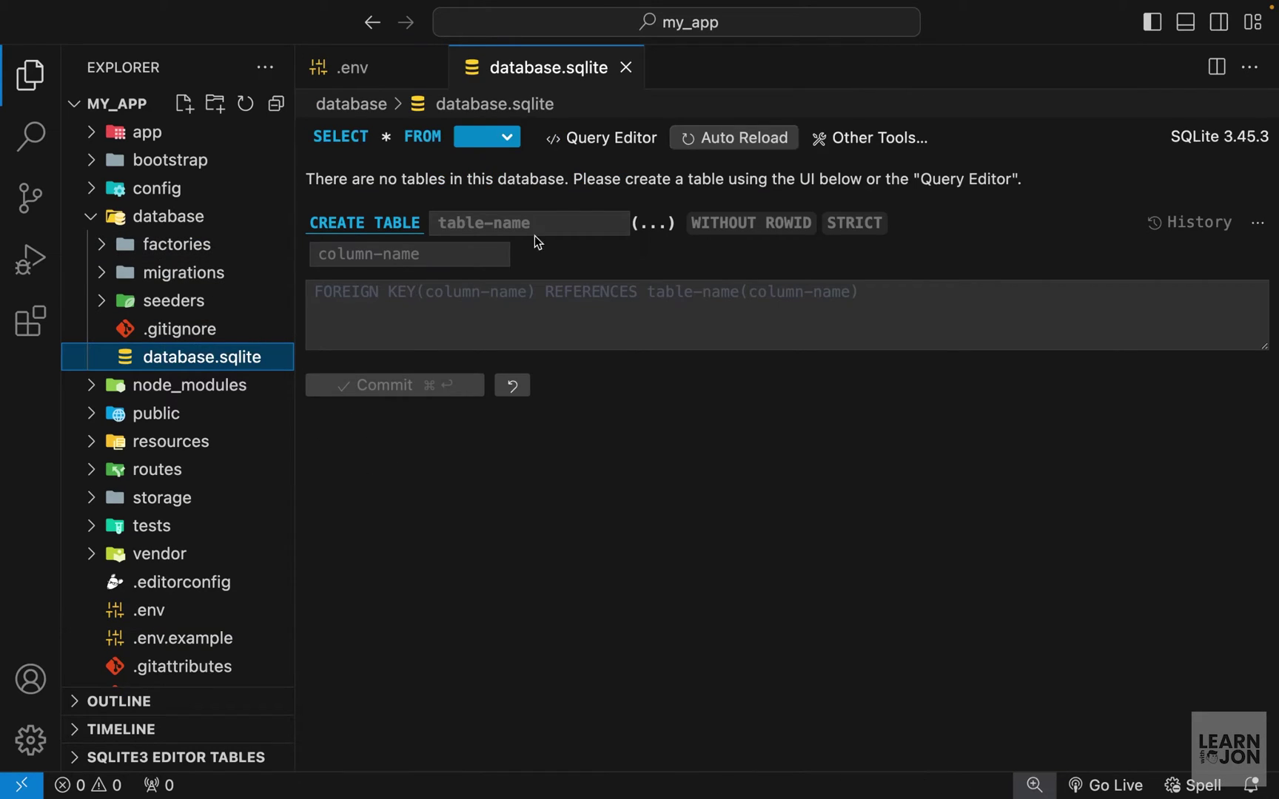
left_click(626, 67)
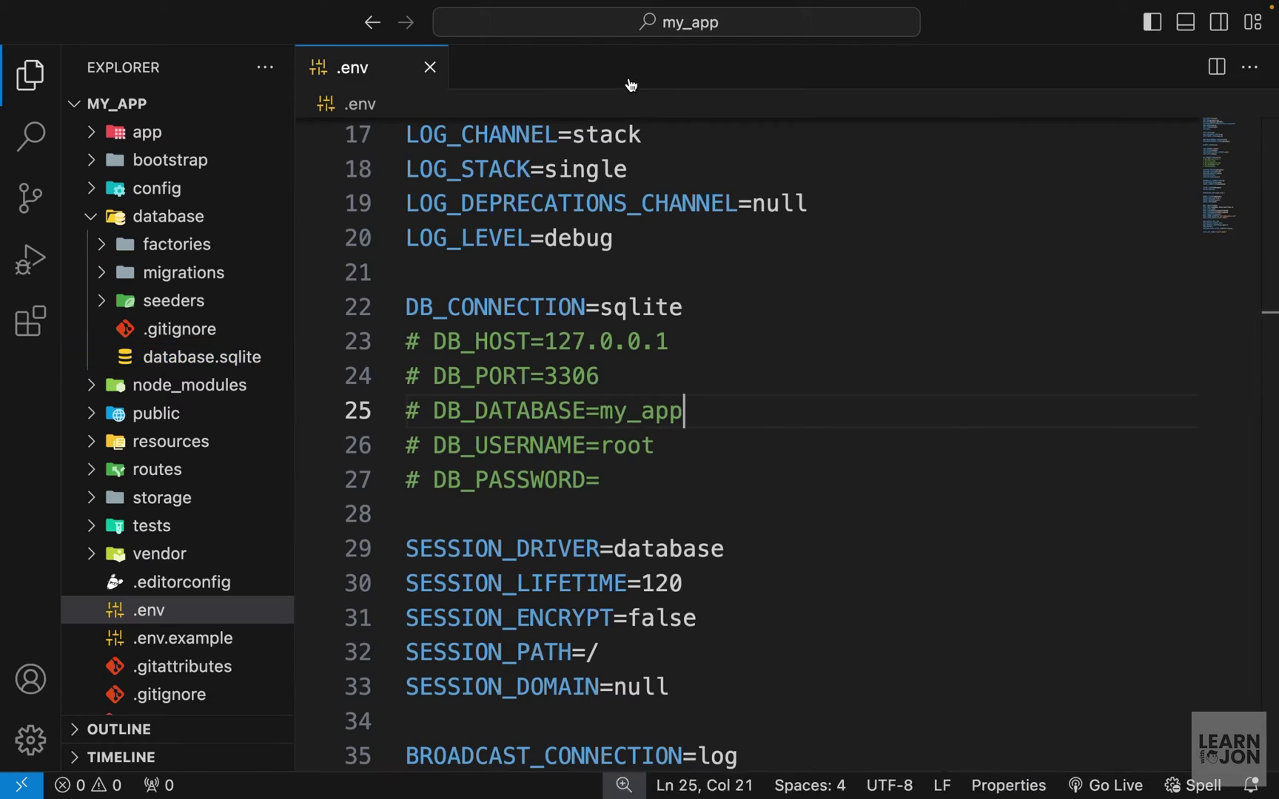
left_click(731, 341)
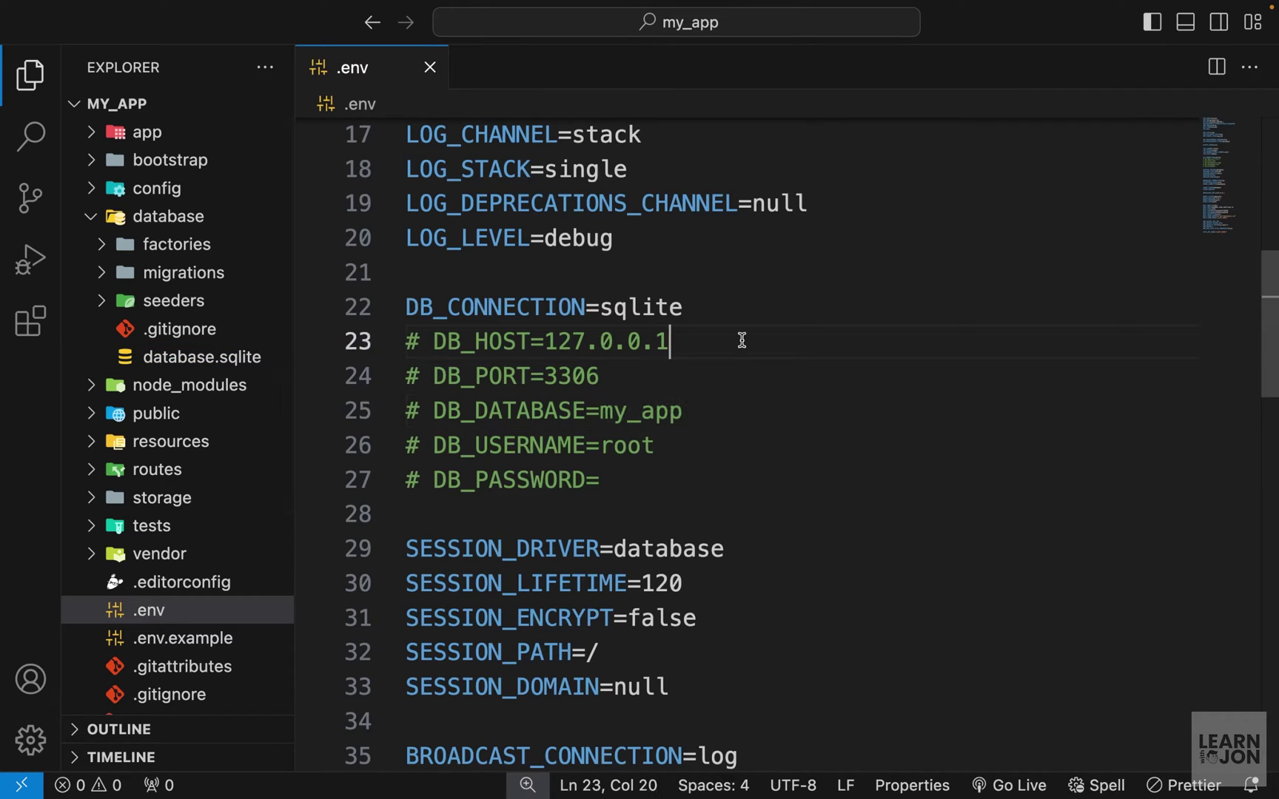
left_click(159, 189)
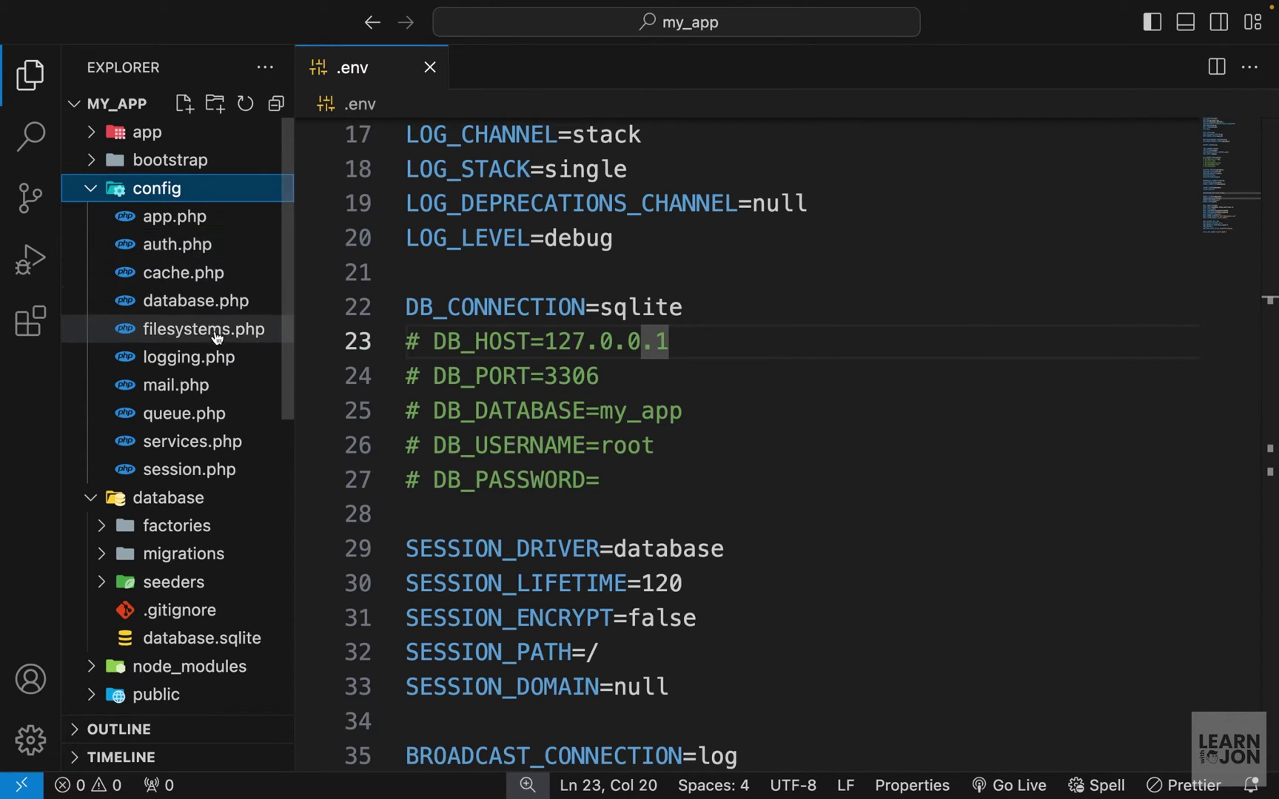
Inspect the sqlite database_path entry in config/database.php, then close the file.
left_click(192, 311)
scroll(550, 465, "down", 15)
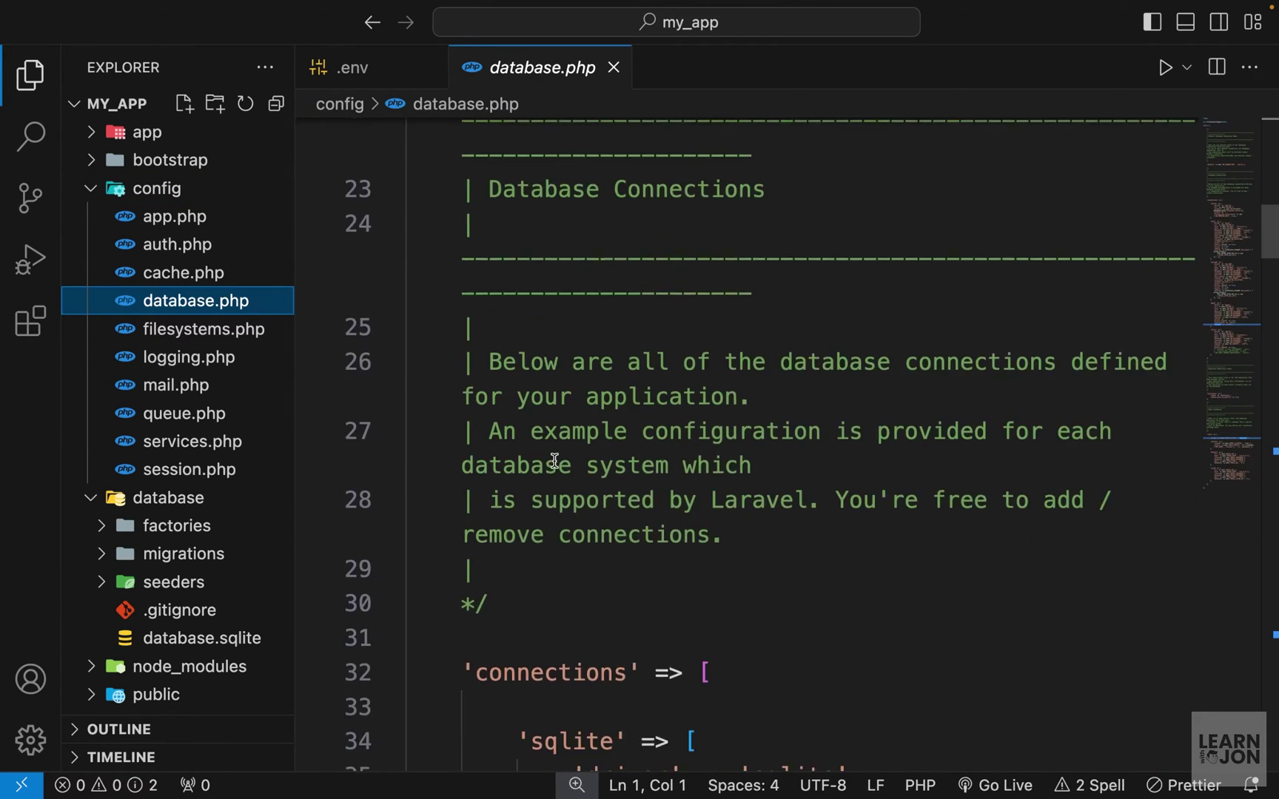
scroll(555, 461, "up", 2)
scroll(554, 460, "down", 1)
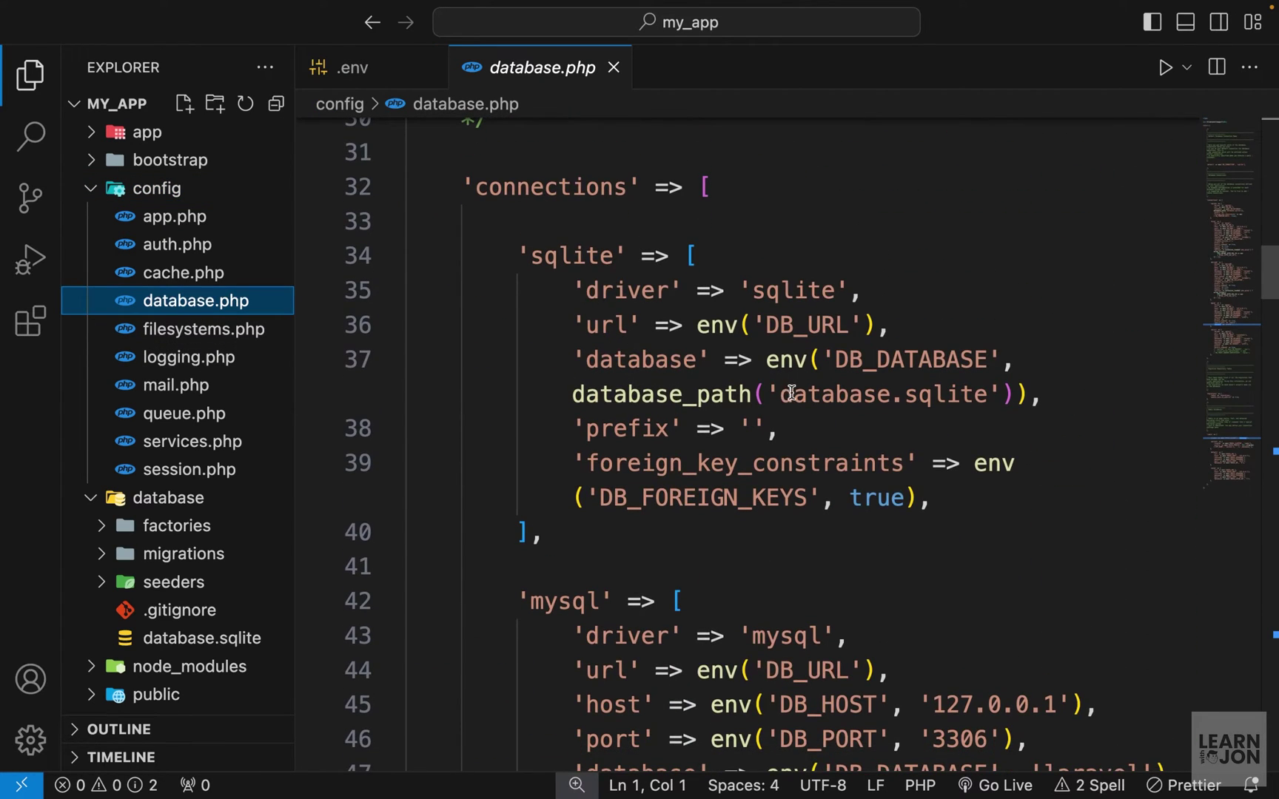
left_click_drag(572, 394, 1016, 399)
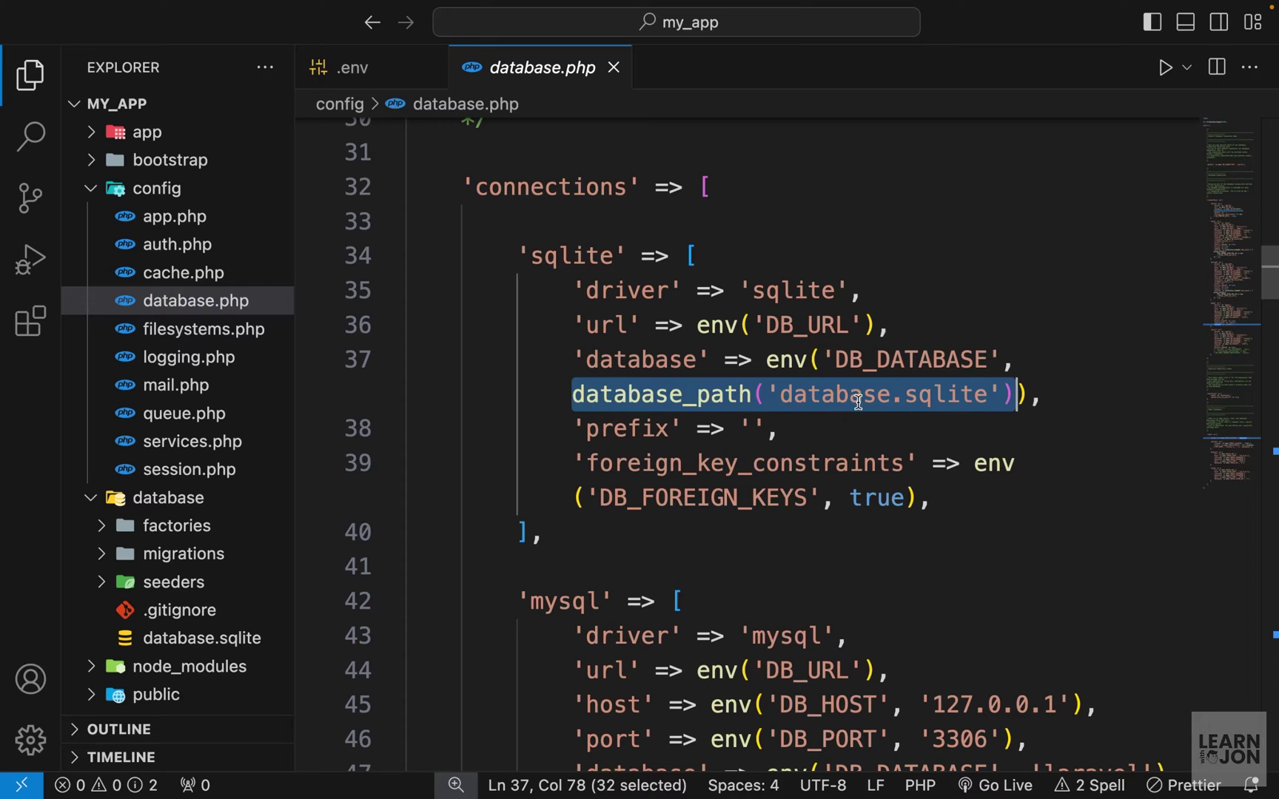
left_click(816, 419)
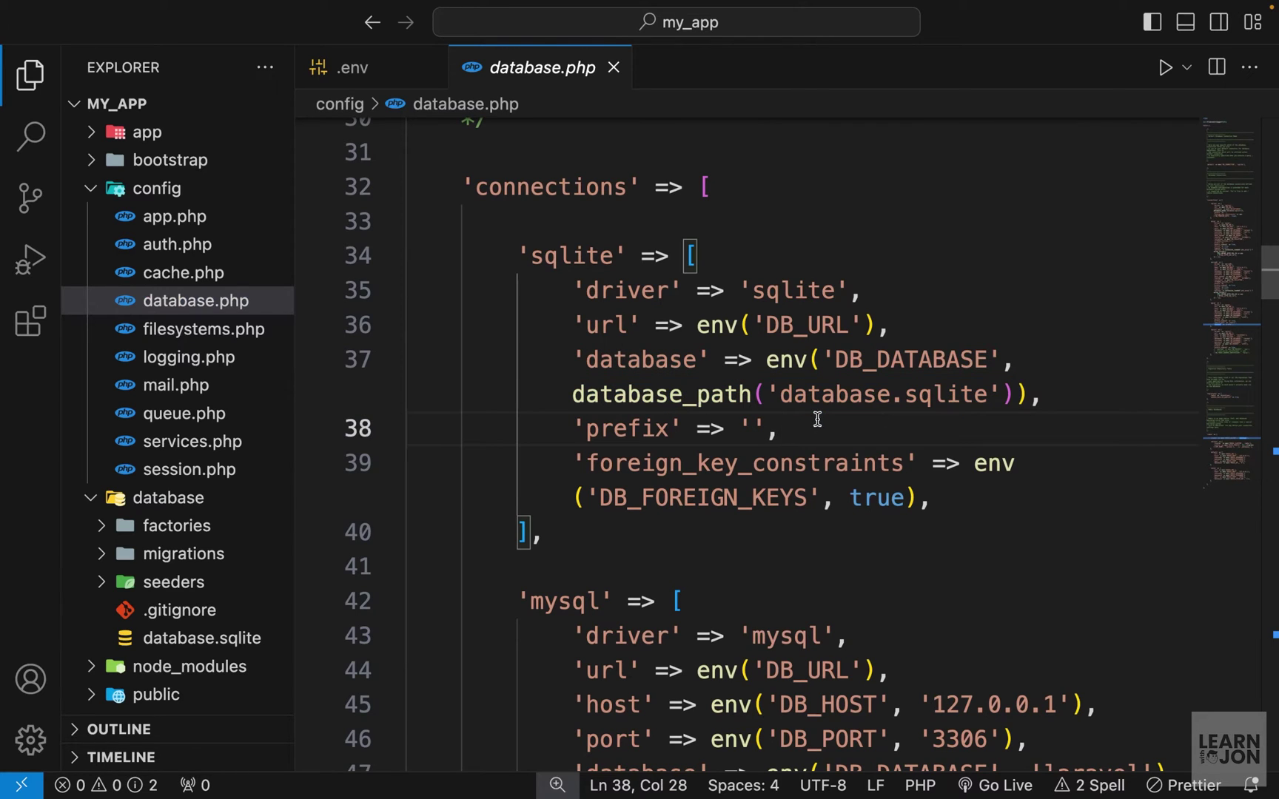
key("super+w")
Select the MAIL_ settings lines in .env and switch to the cPanel browser window.
scroll(562, 401, "down", 7)
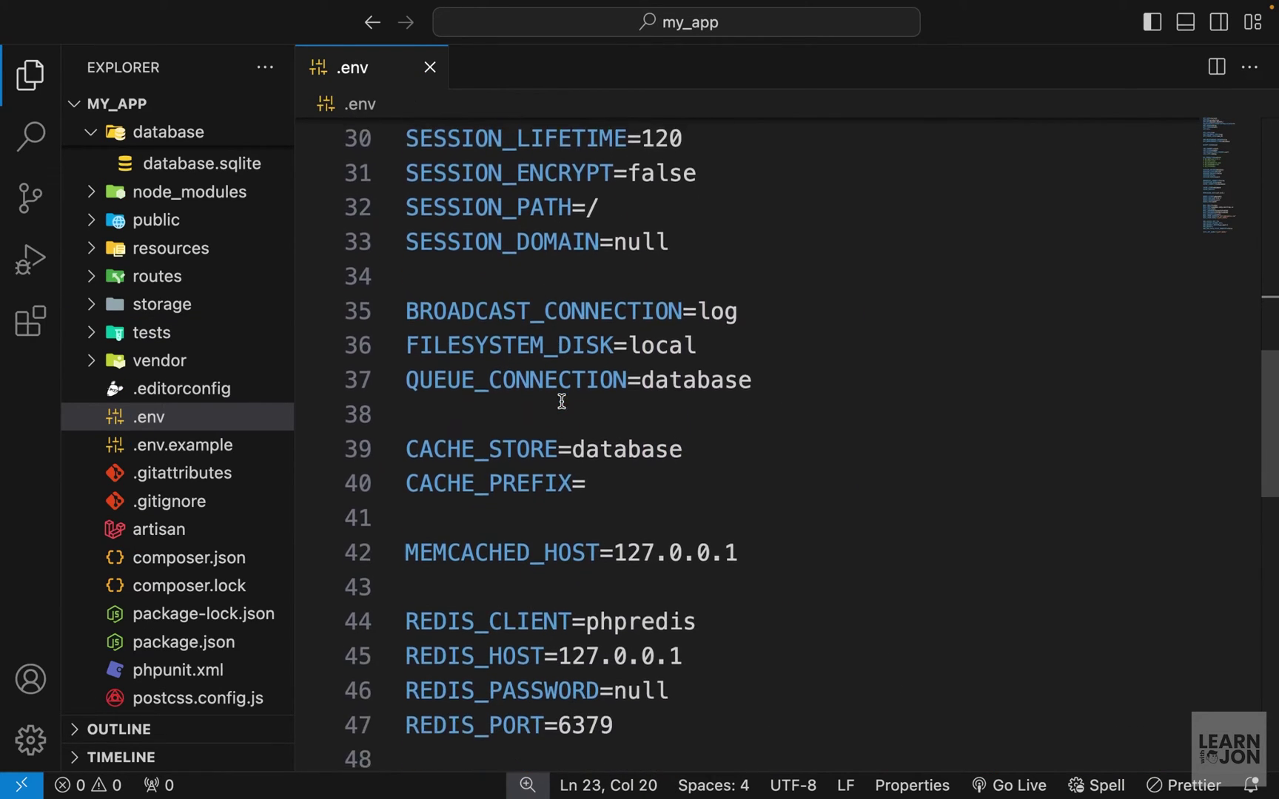
scroll(562, 401, "down", 1)
left_click_drag(406, 313, 813, 544)
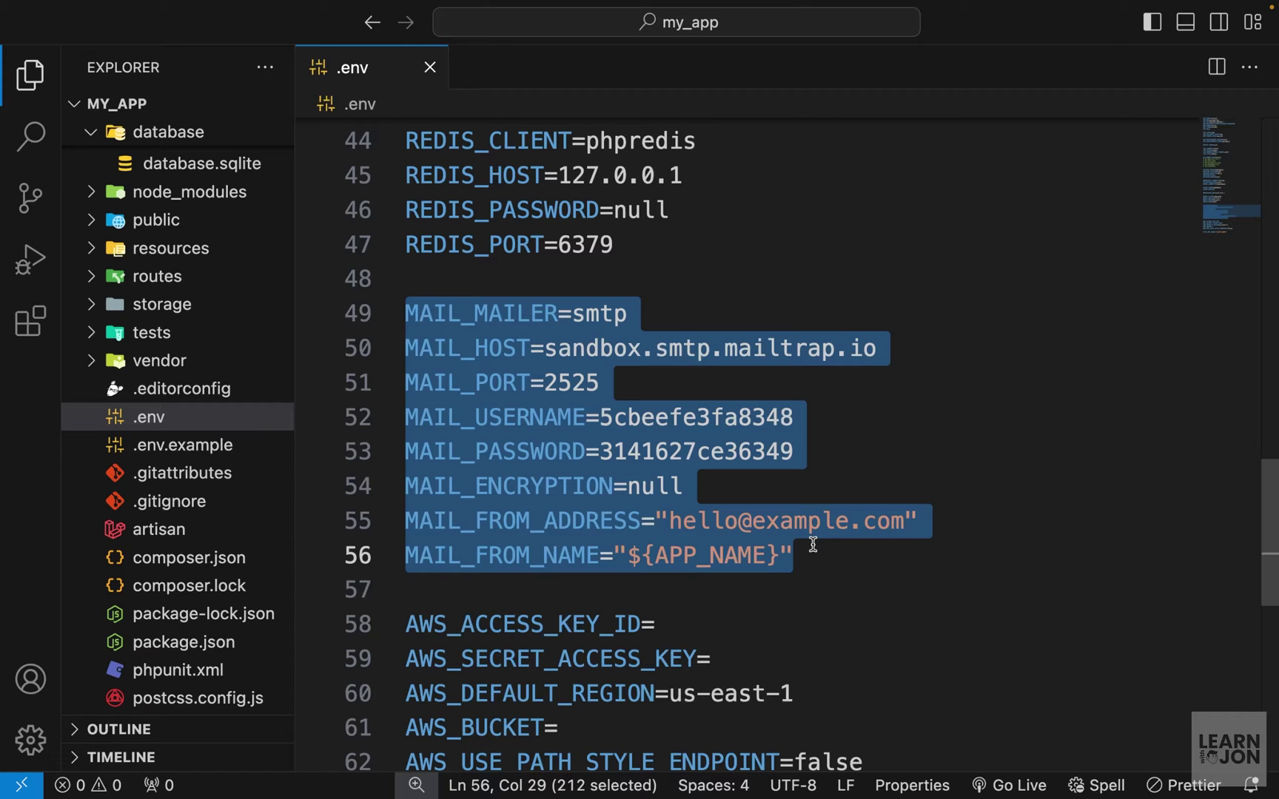
key("ctrl+Right")
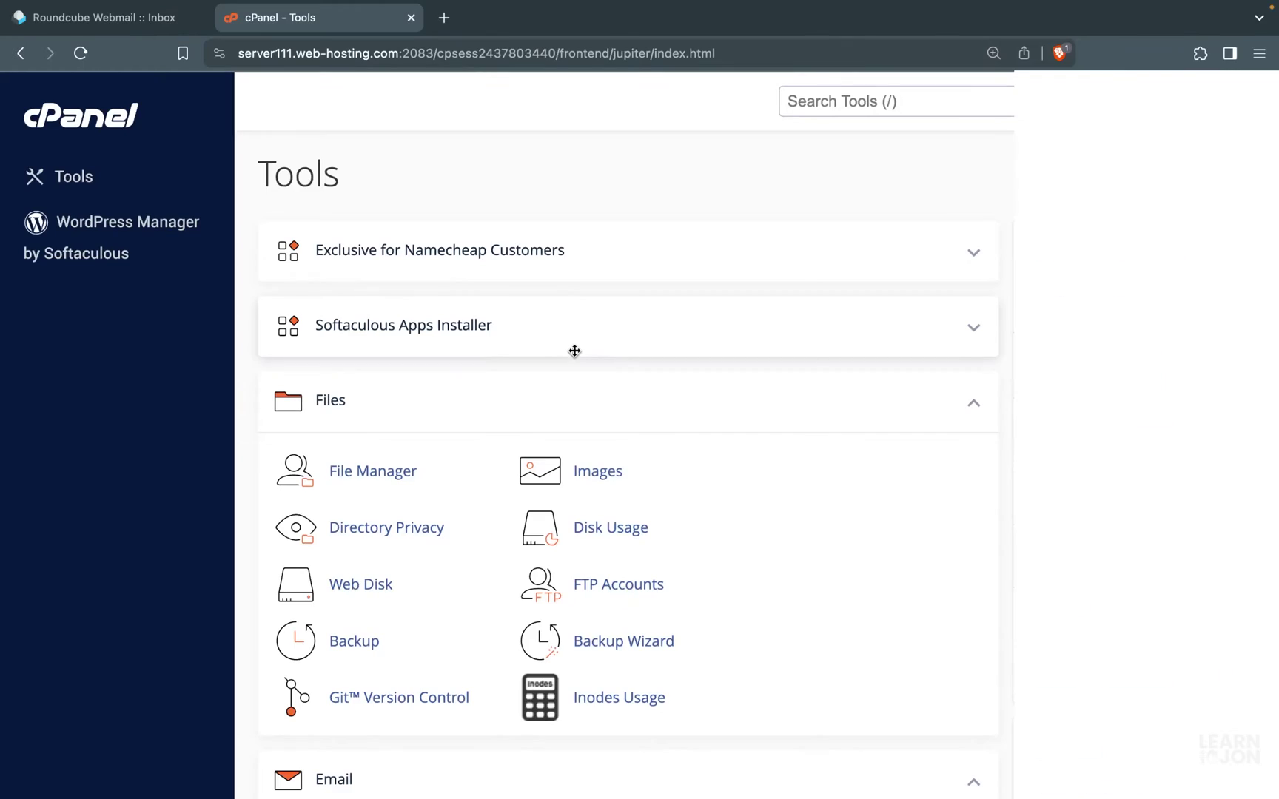
Open Connect Devices for the first email account to view its SMTP settings (port 465).
scroll(640, 357, "down", 5)
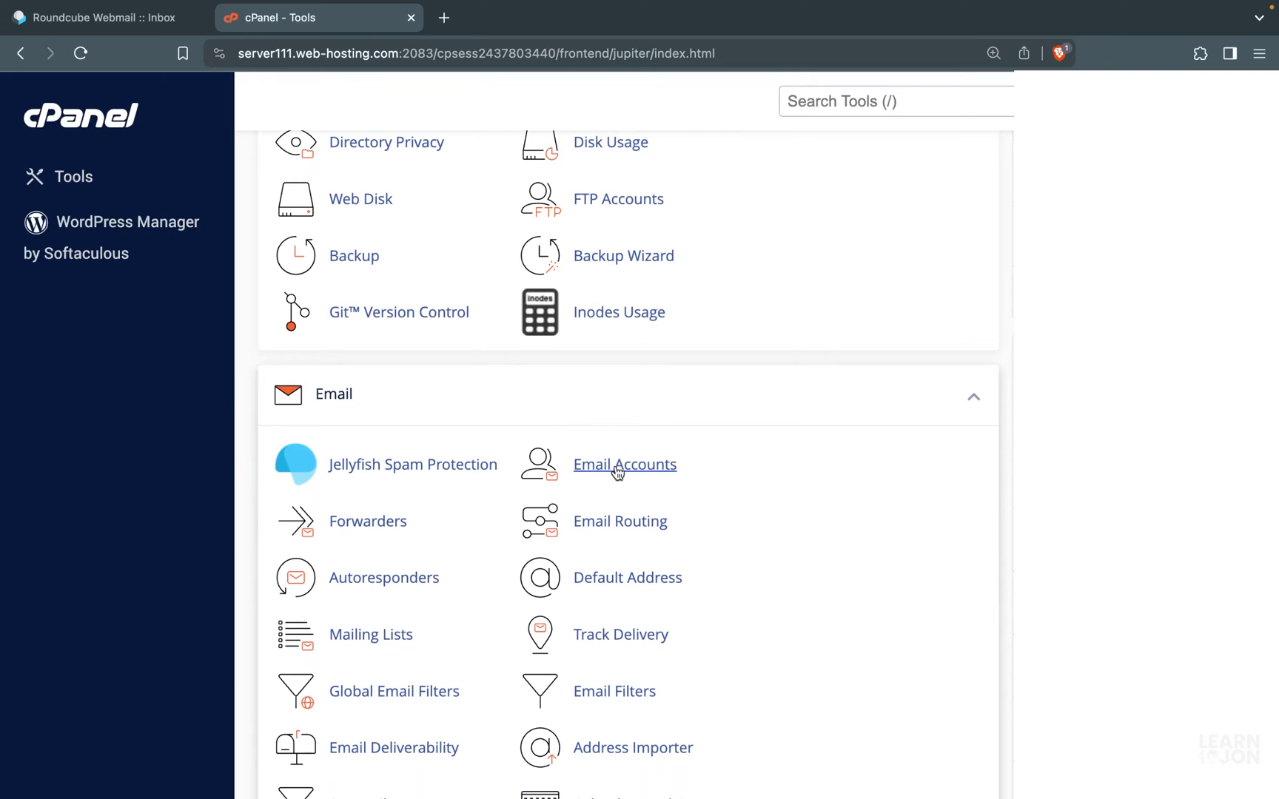
left_click(618, 472)
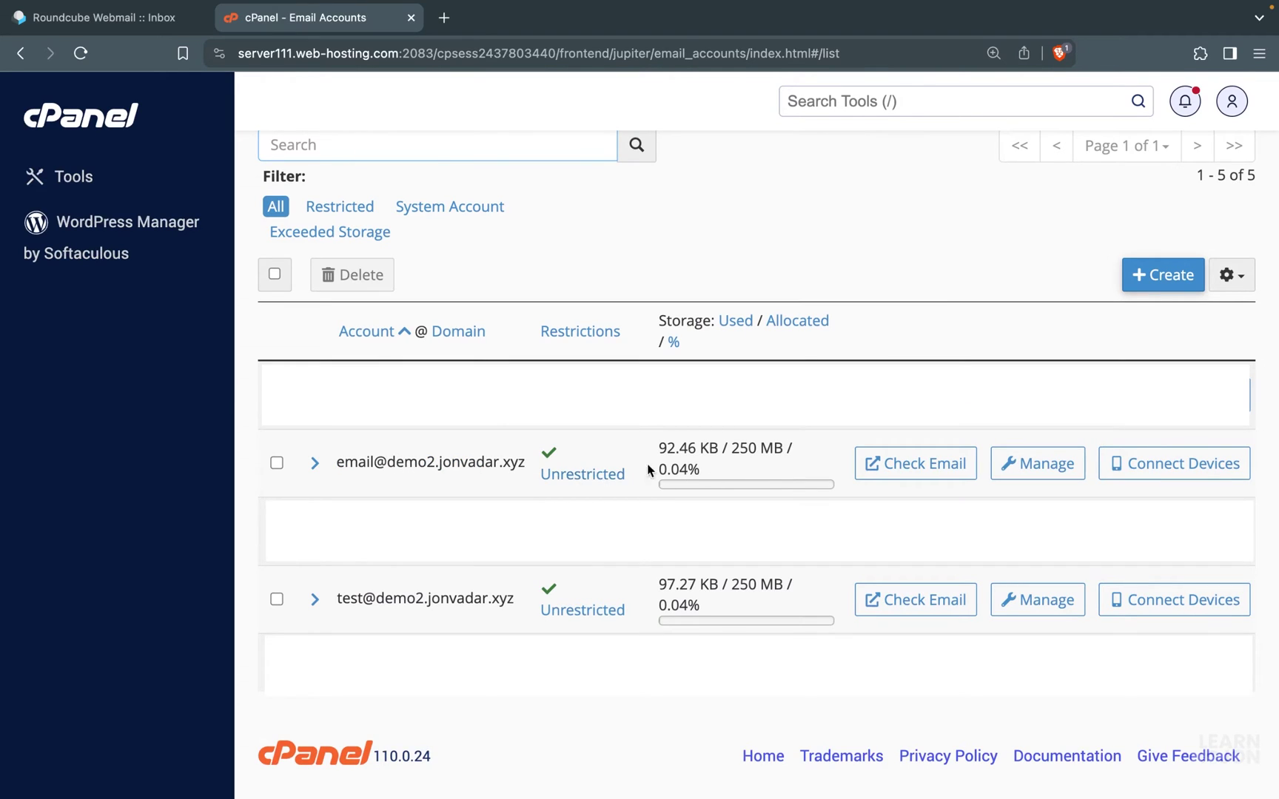
left_click(1149, 475)
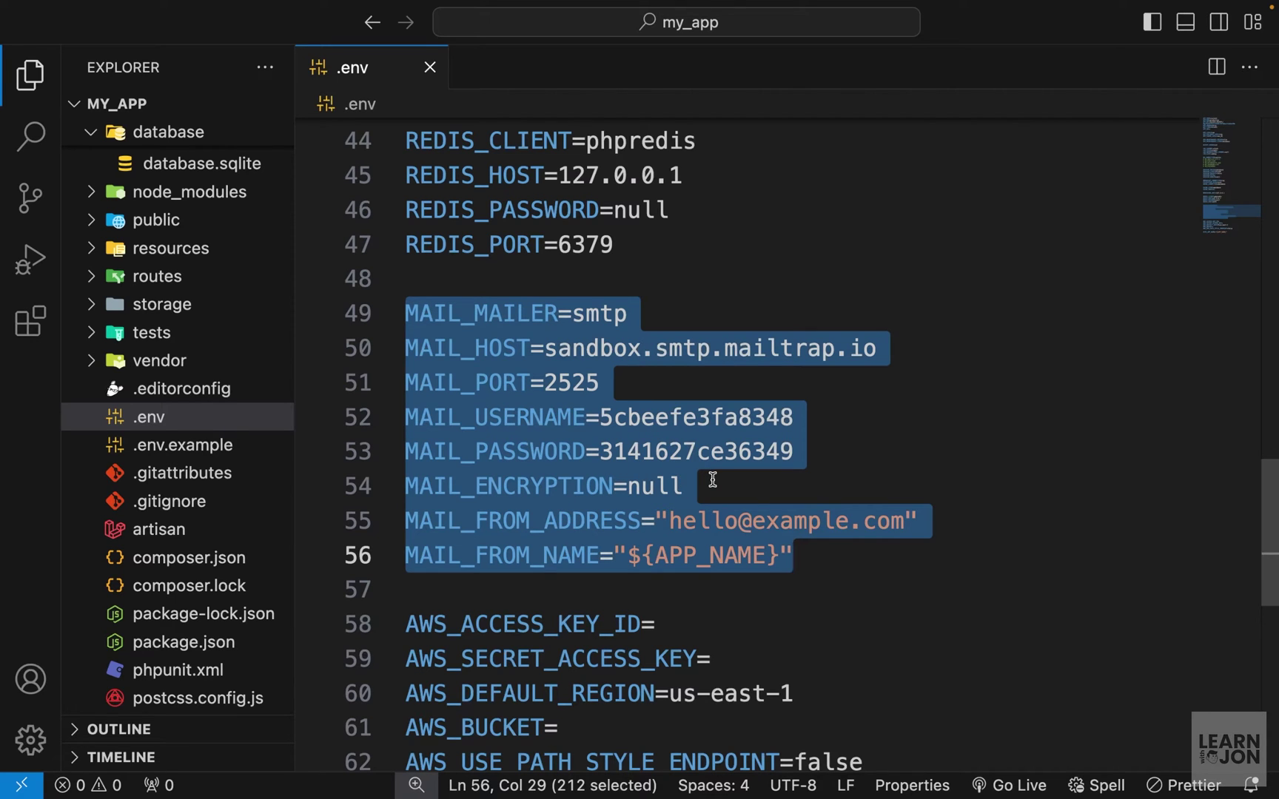
Paste the new mail settings (host, port 465, ssl, account address) into .env, save and close it.
key("ctrl+v")
left_click(828, 500)
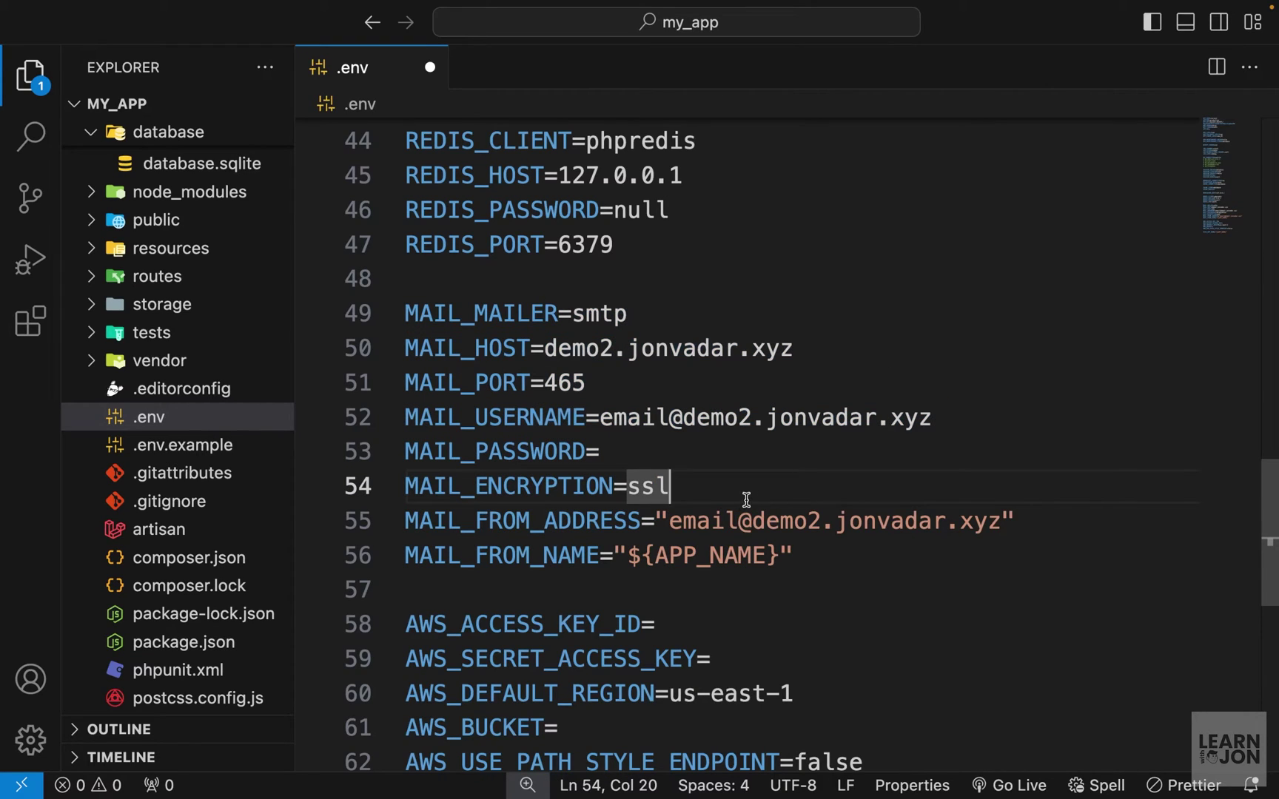
left_click_drag(407, 524, 991, 533)
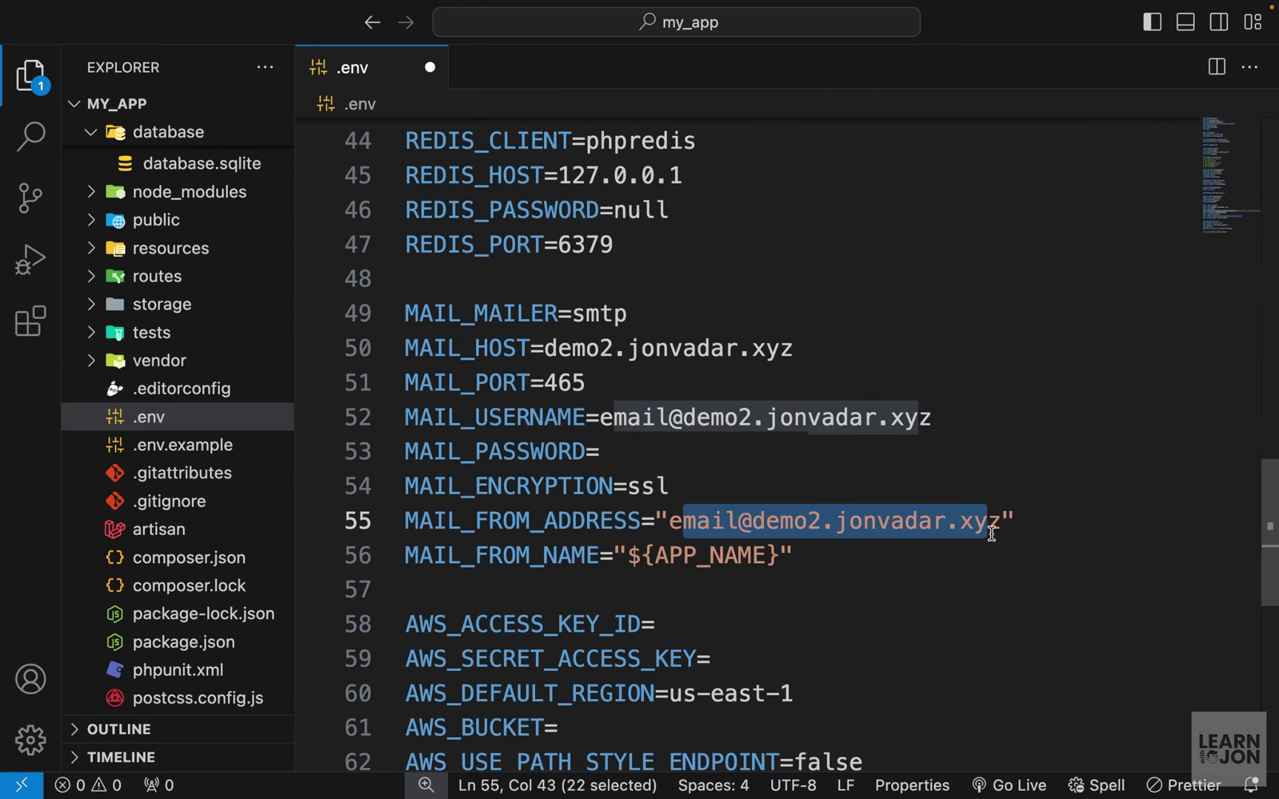
left_click(953, 543)
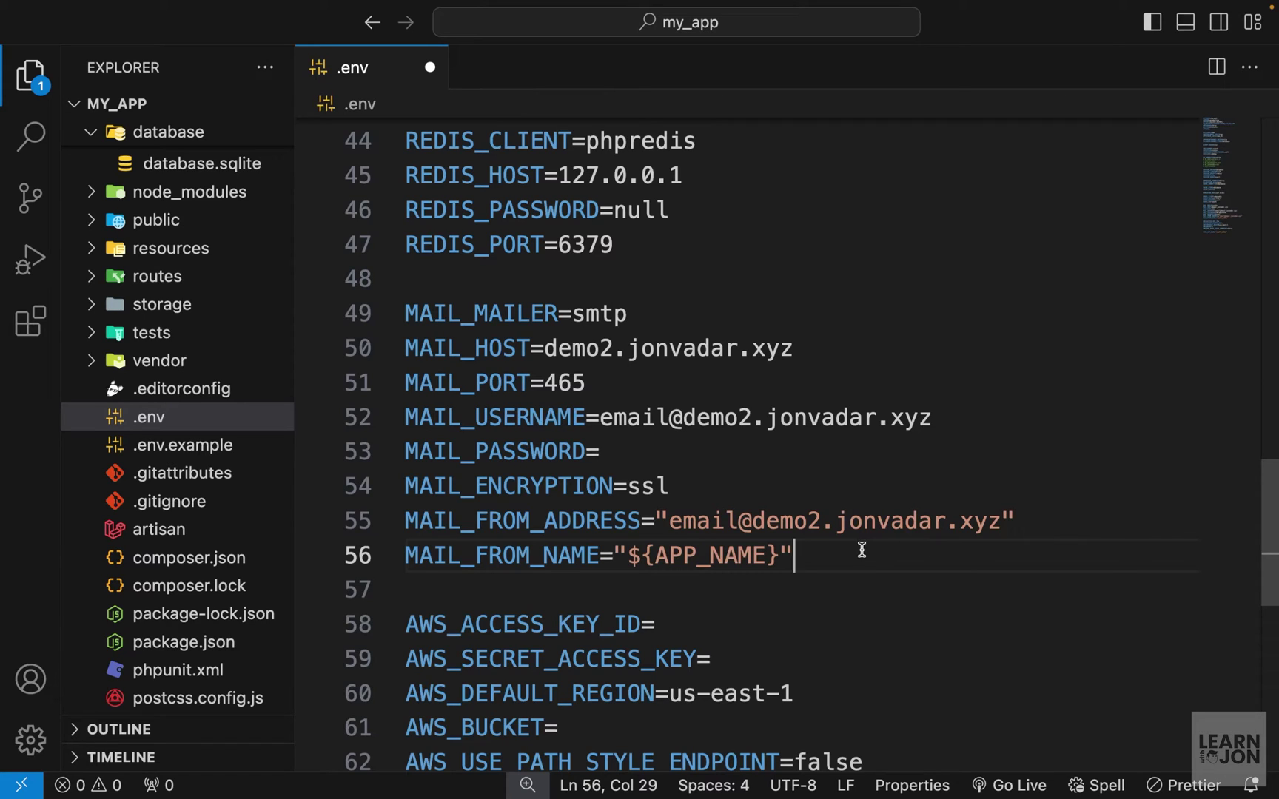
key("super+s")
scroll(683, 570, "down", 1)
scroll(684, 570, "up", 1)
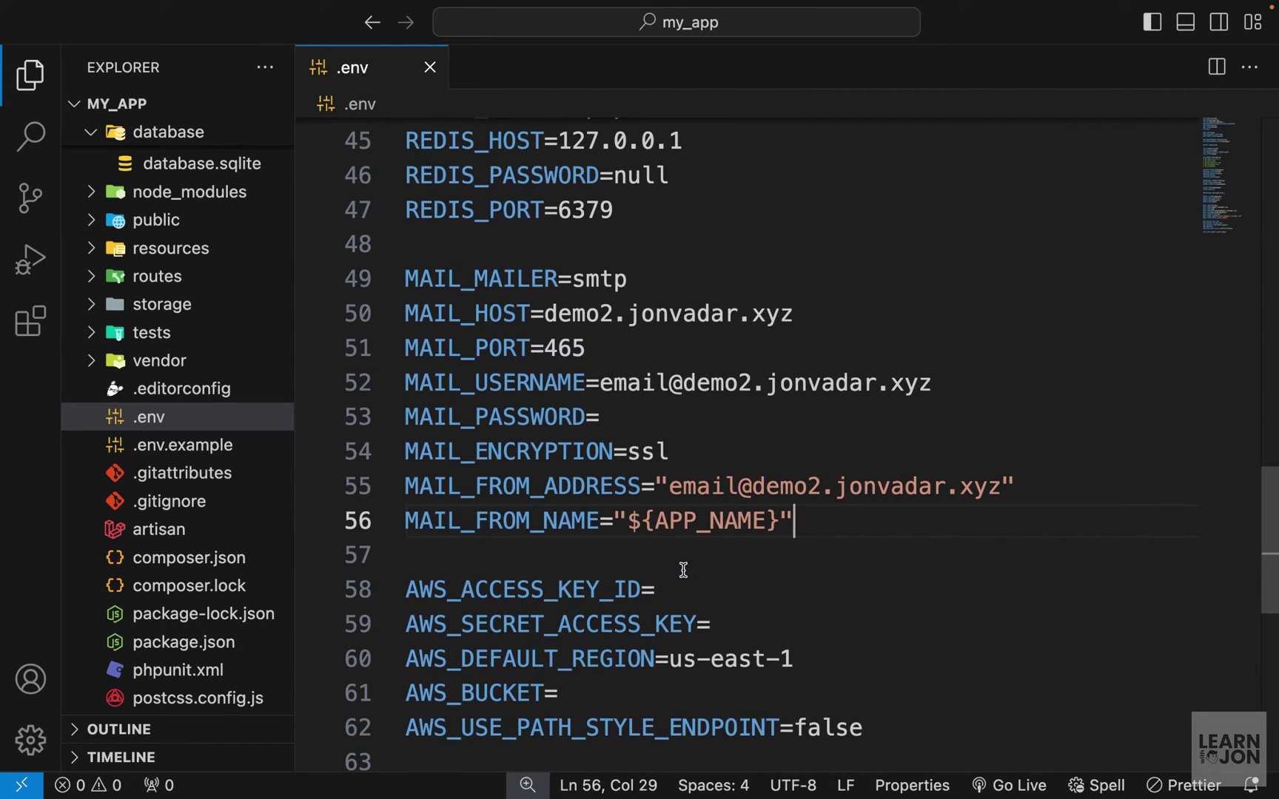
left_click(429, 68)
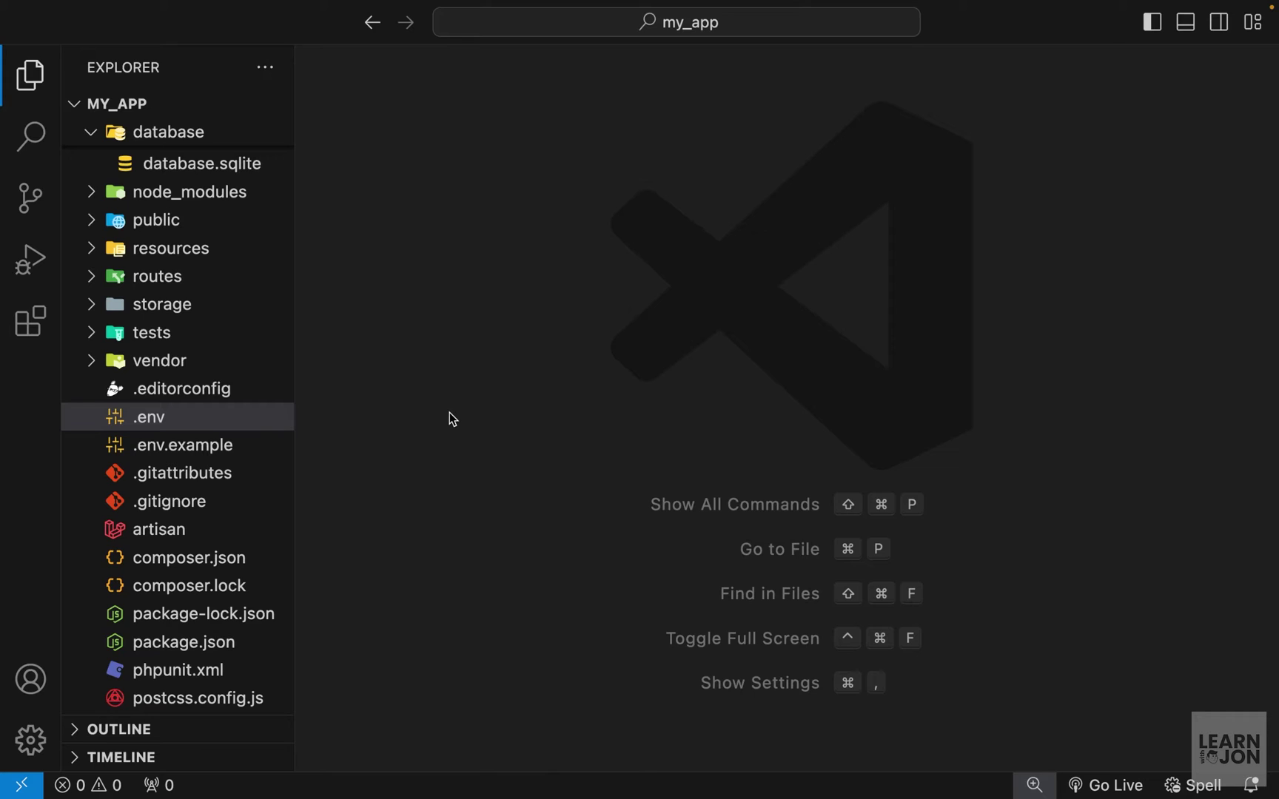
Run npm run build in the terminal and check the built CSS and JS file names.
key("ctrl+Left")
type("npm run ")
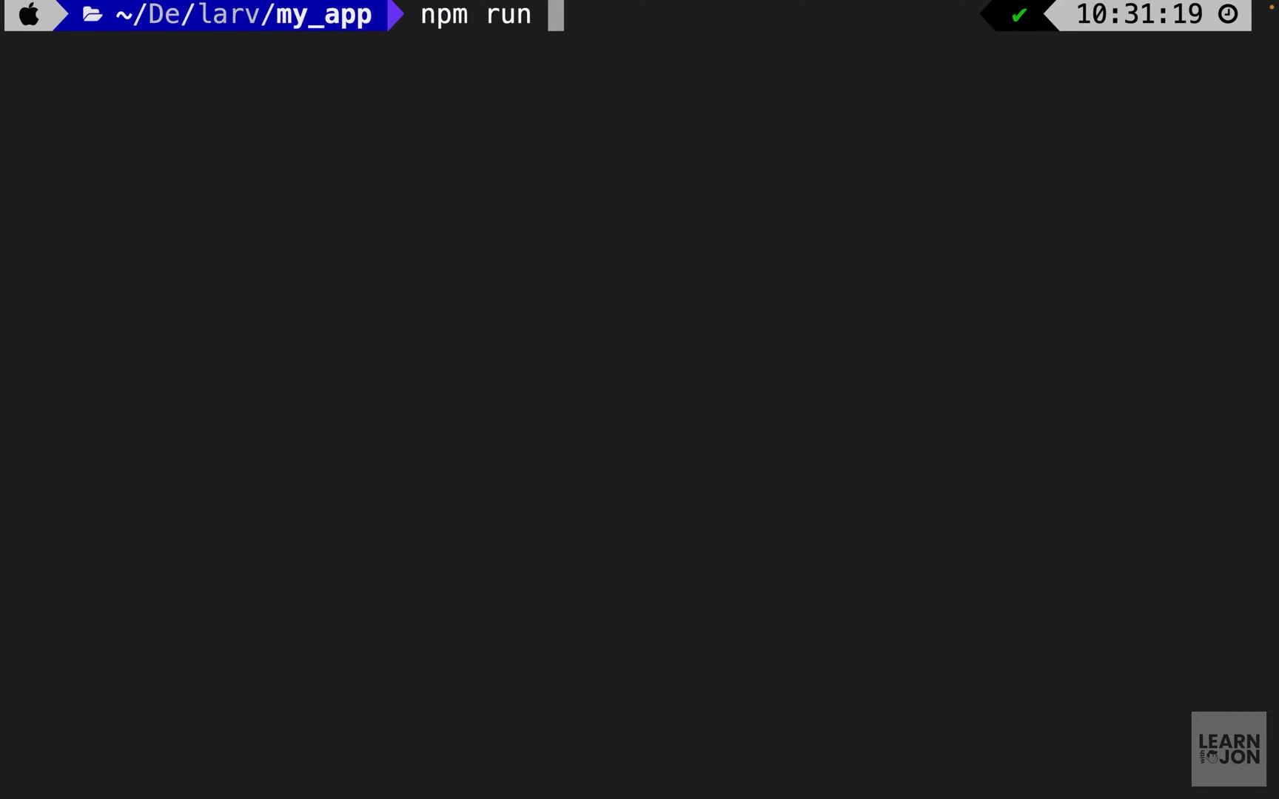
type("build")
key("Return")
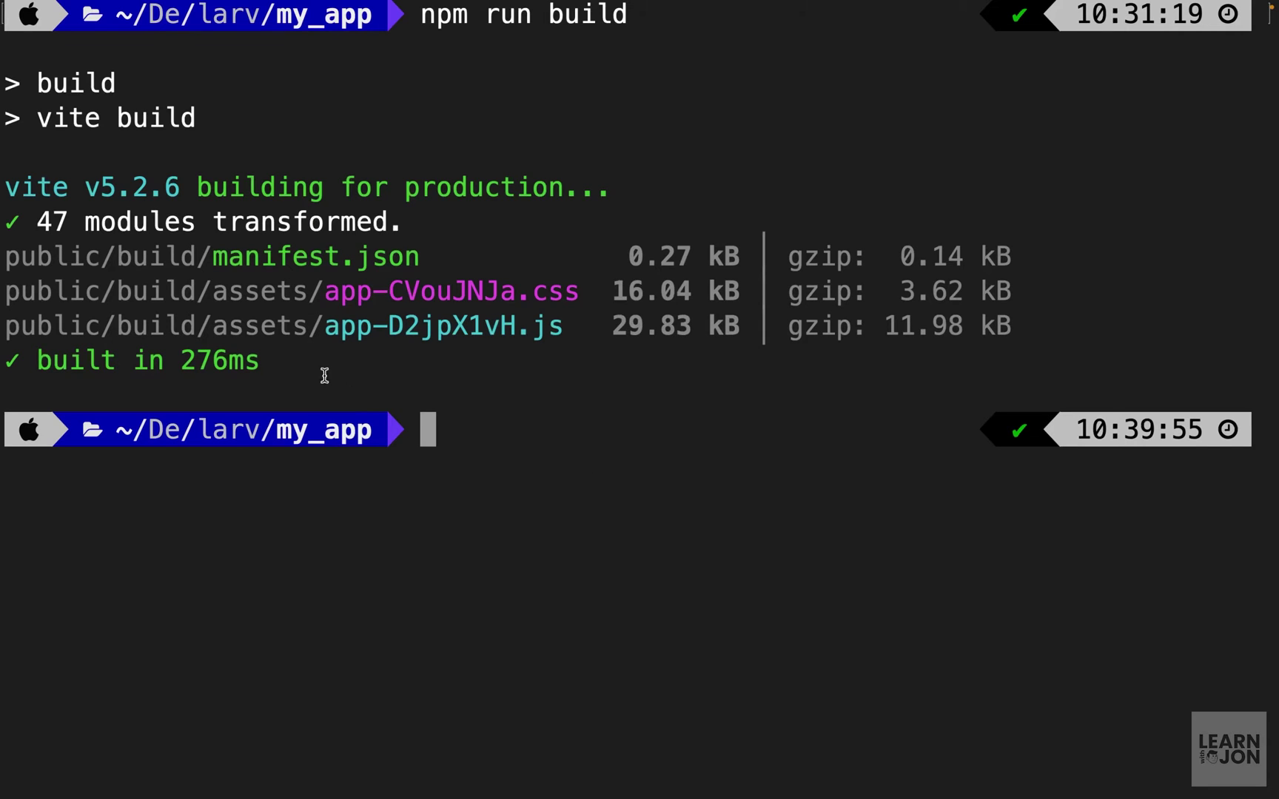
left_click_drag(339, 294, 554, 294)
left_click_drag(443, 330, 592, 327)
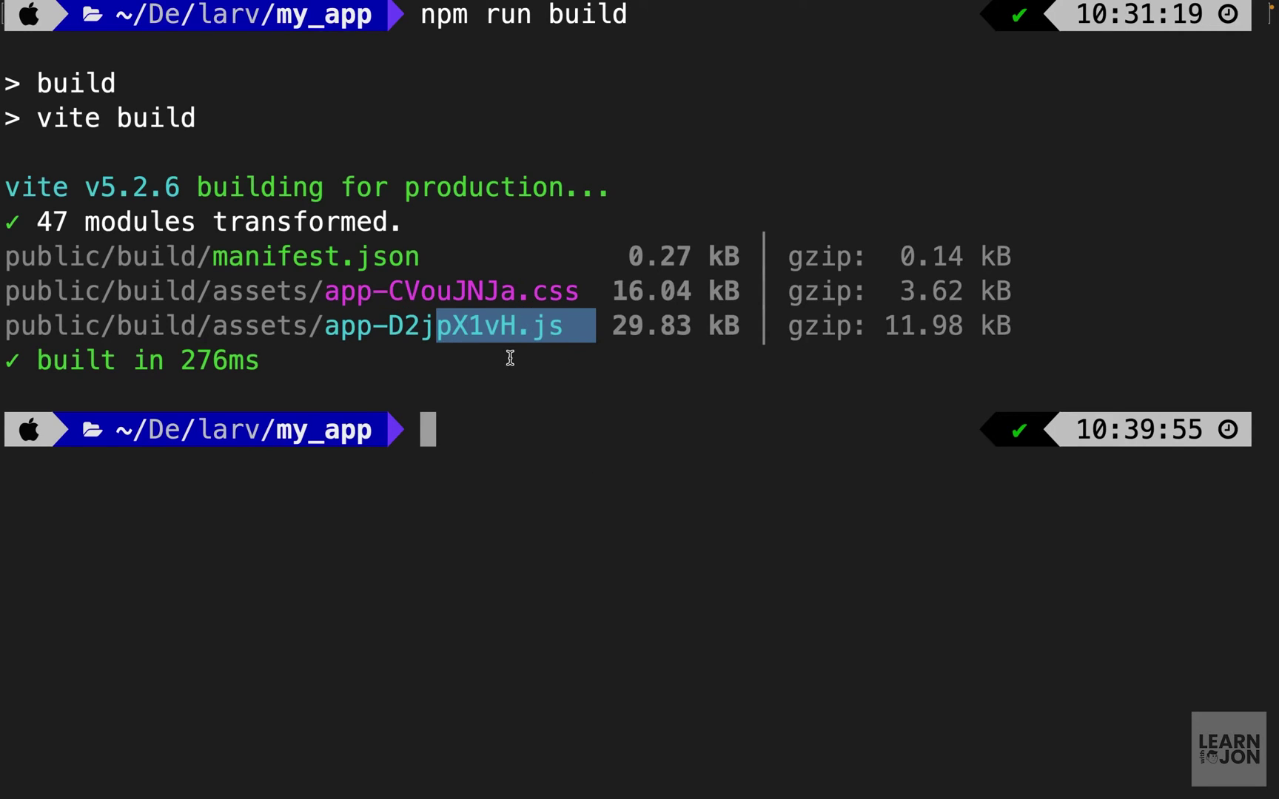
key("ctrl+Right")
Open manifest.json and the built CSS and JS assets under public/build.
scroll(246, 314, "up", 5)
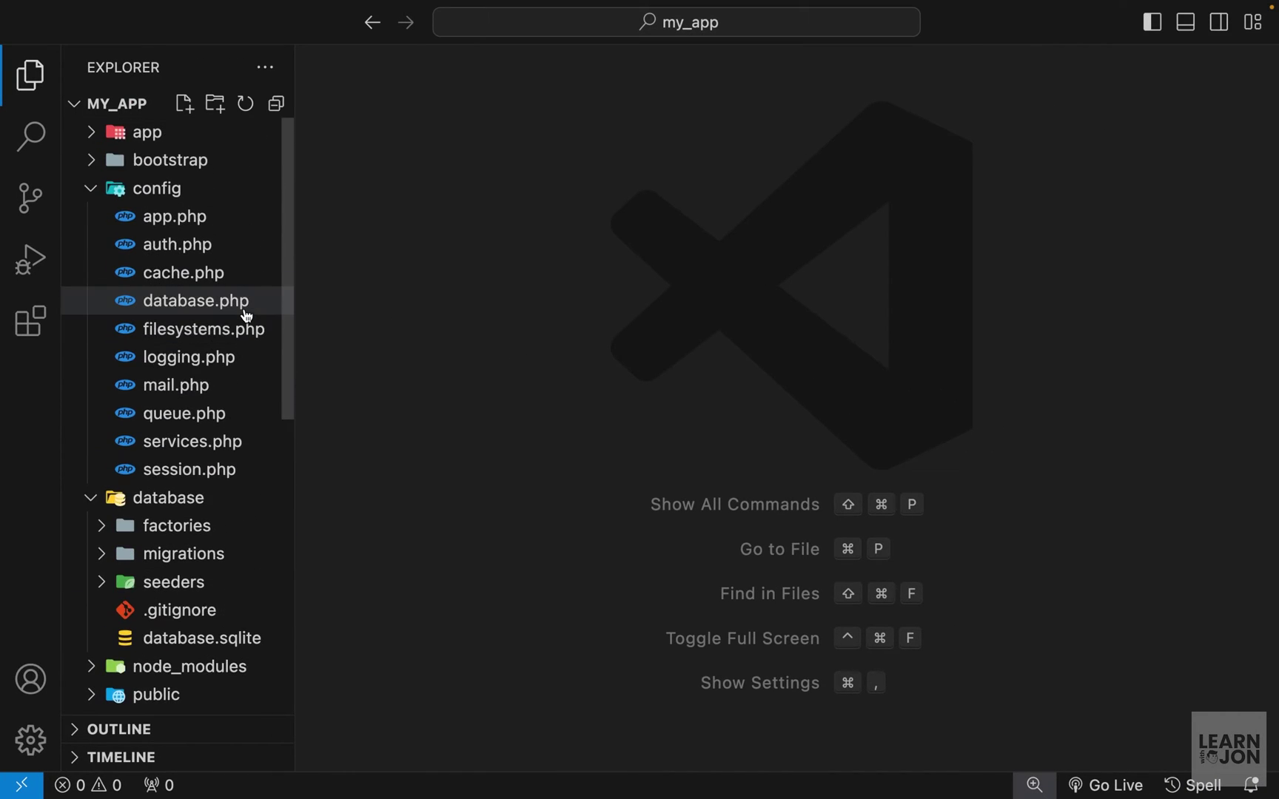
left_click(157, 187)
left_click(168, 216)
left_click(156, 272)
left_click(200, 300)
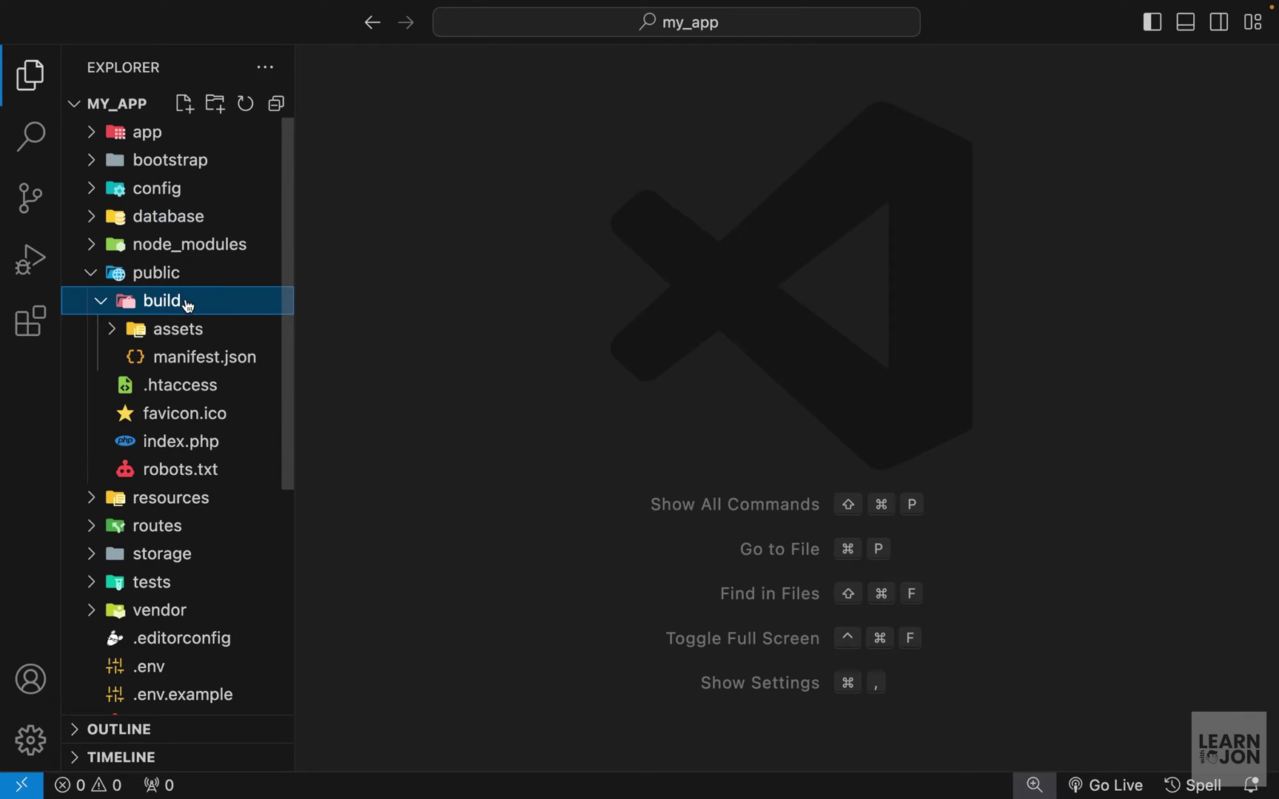
left_click(188, 358)
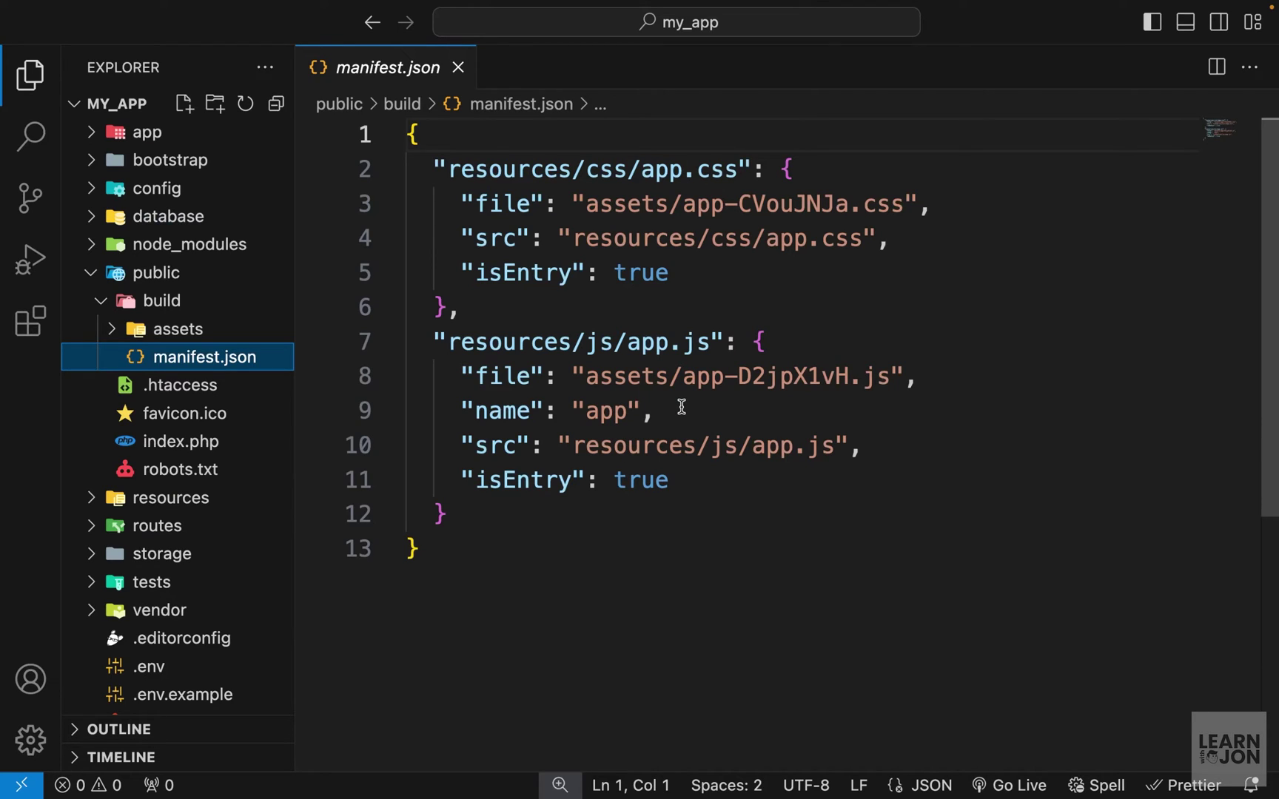
left_click(174, 330)
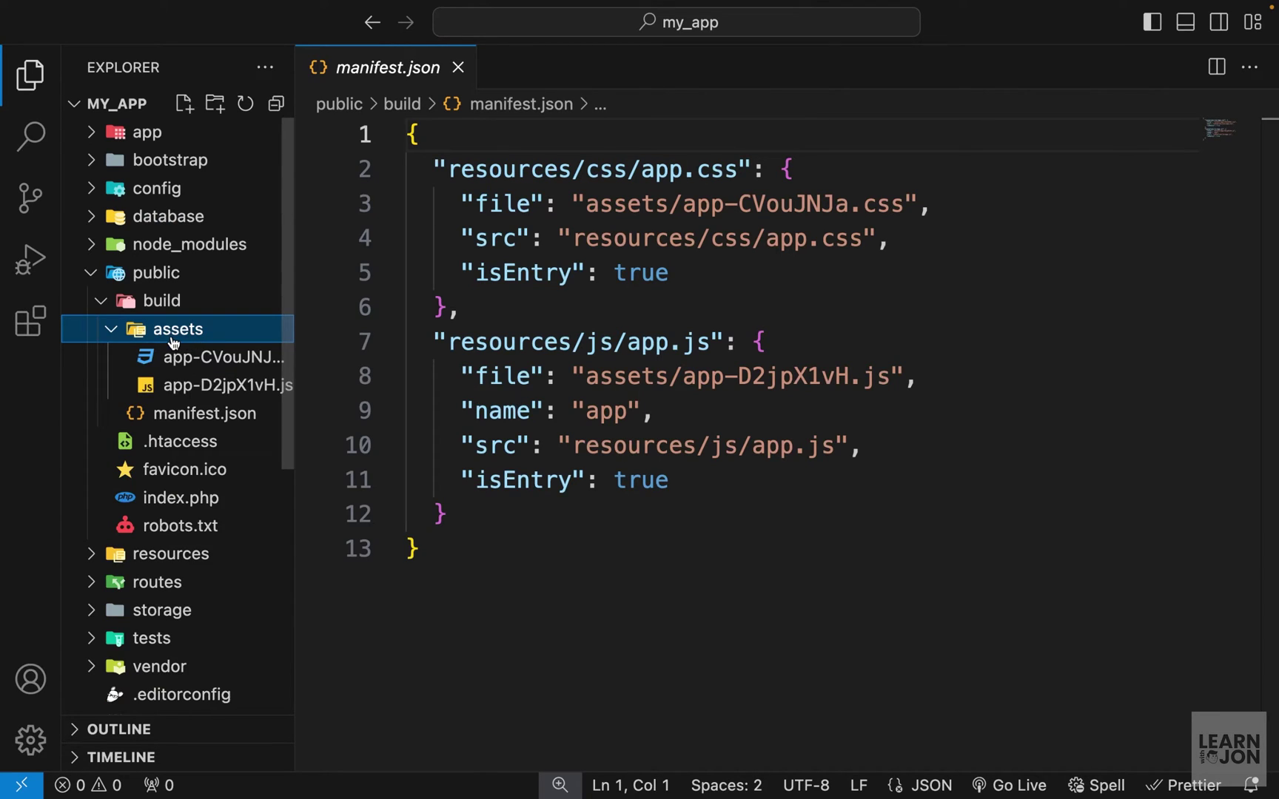
left_click(176, 357)
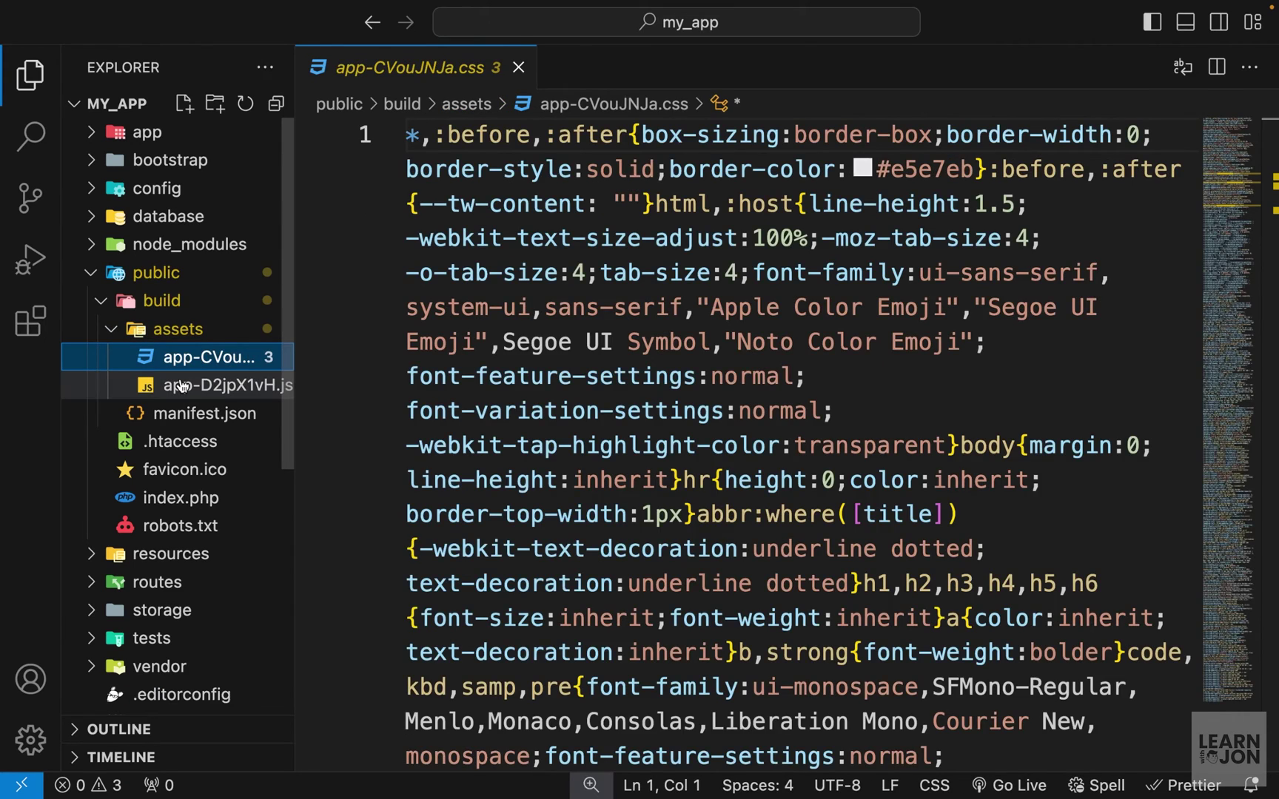
left_click(180, 385)
left_click(163, 273)
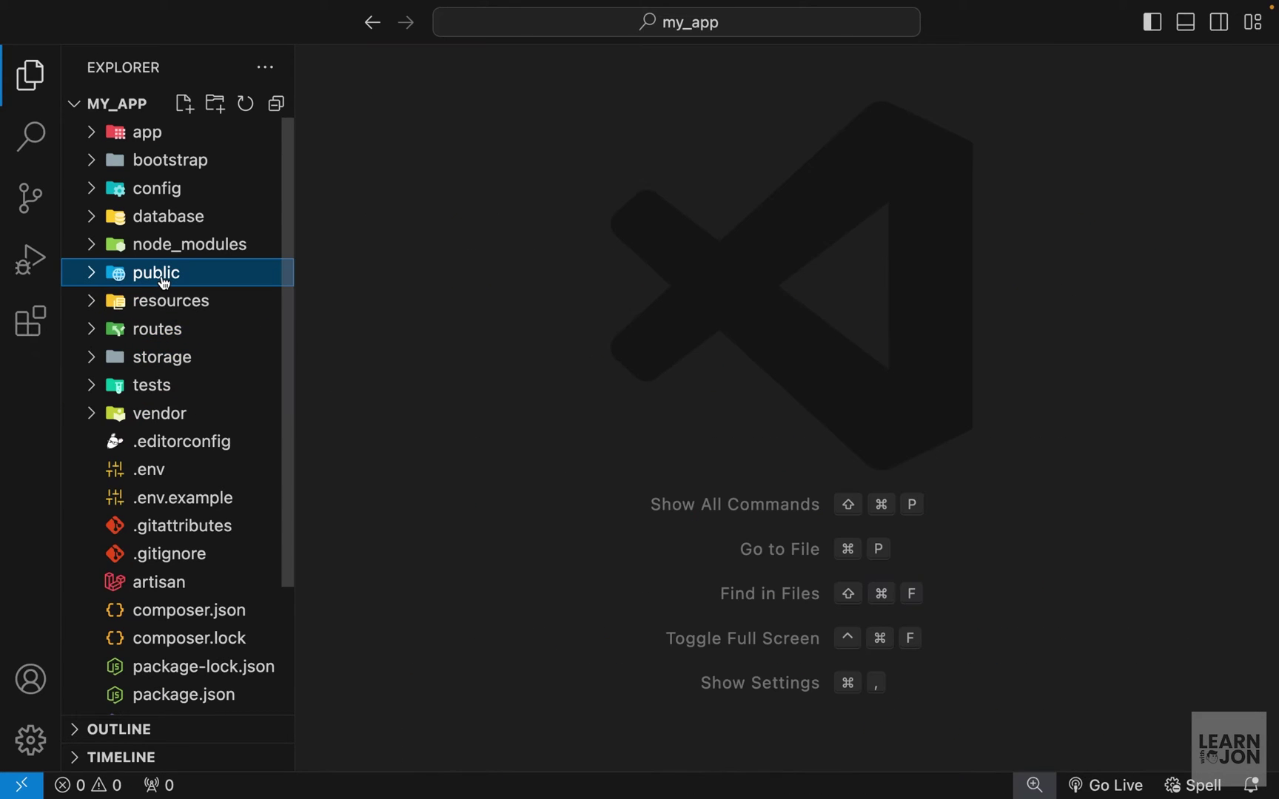
Select all items in the my_app folder in Finder.
scroll(180, 471, "down", 5)
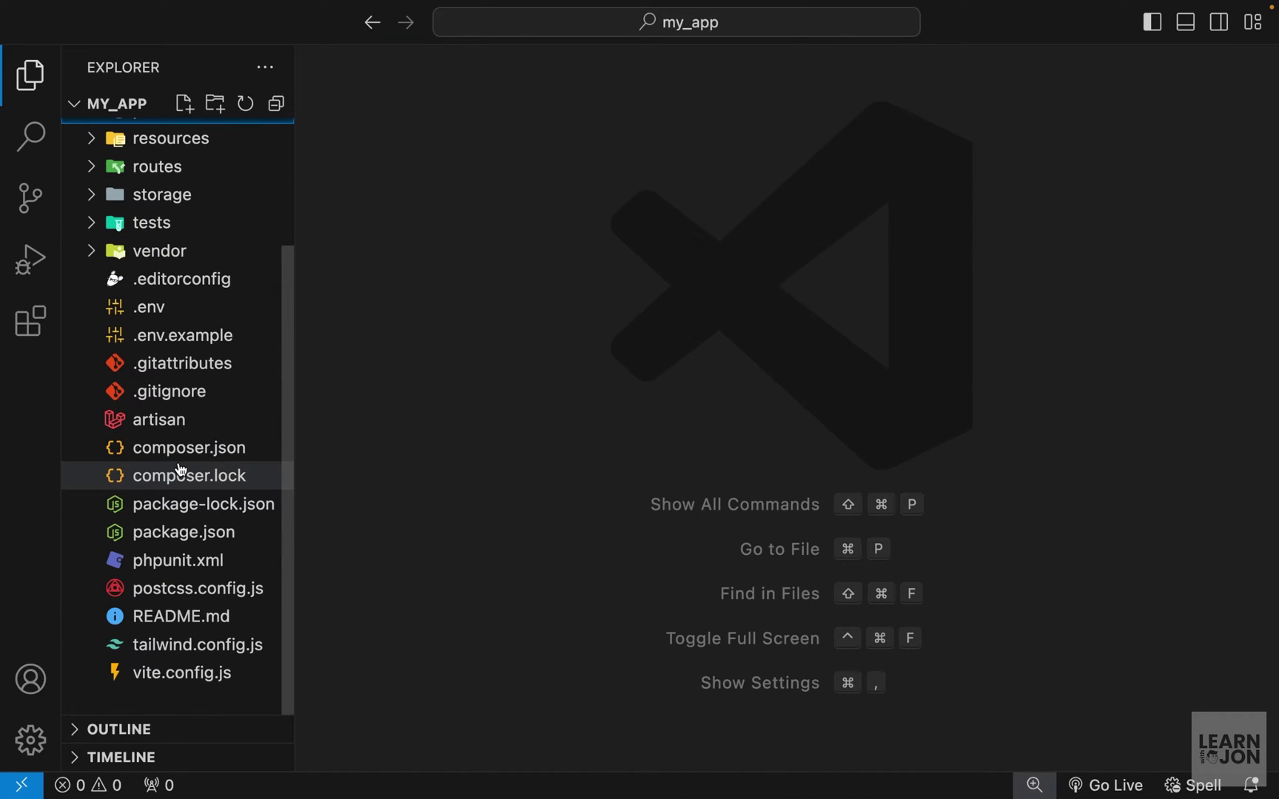
key("ctrl+Left")
key("ctrl+Left")
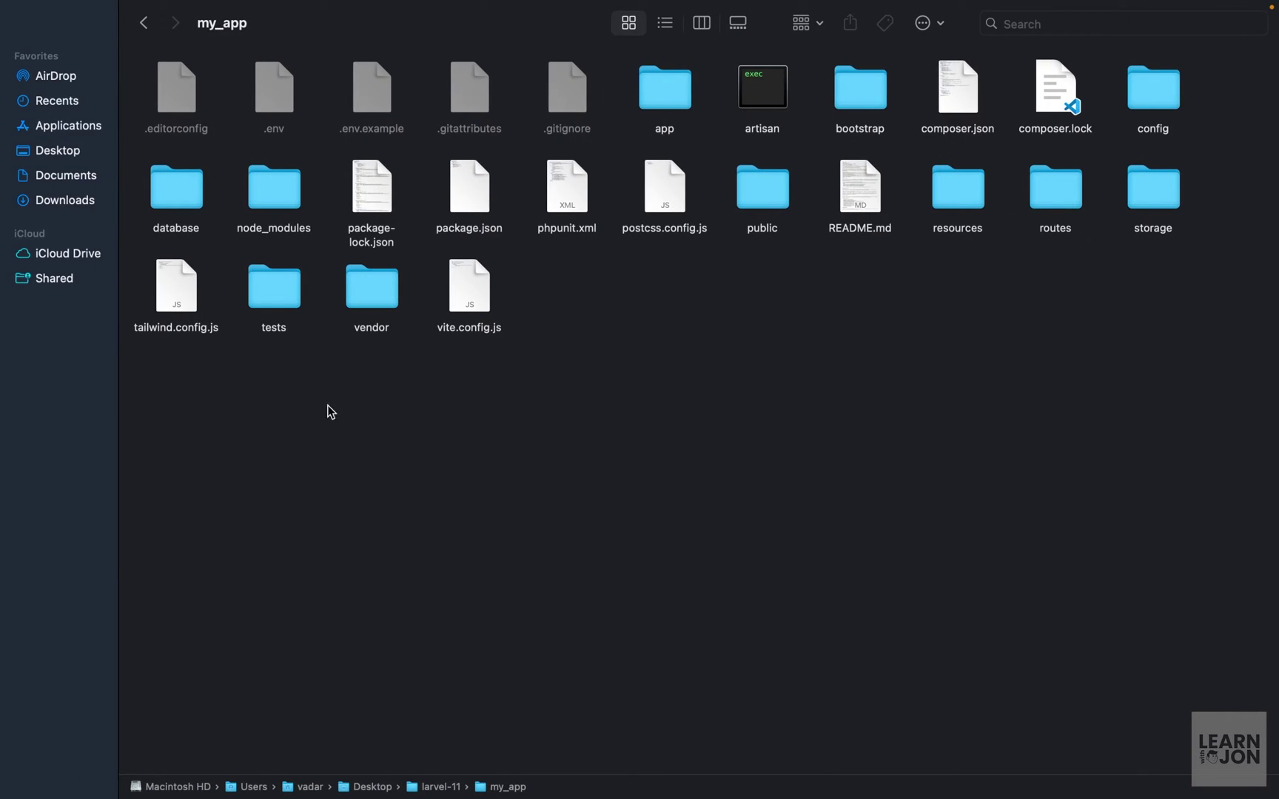
key("super+a")
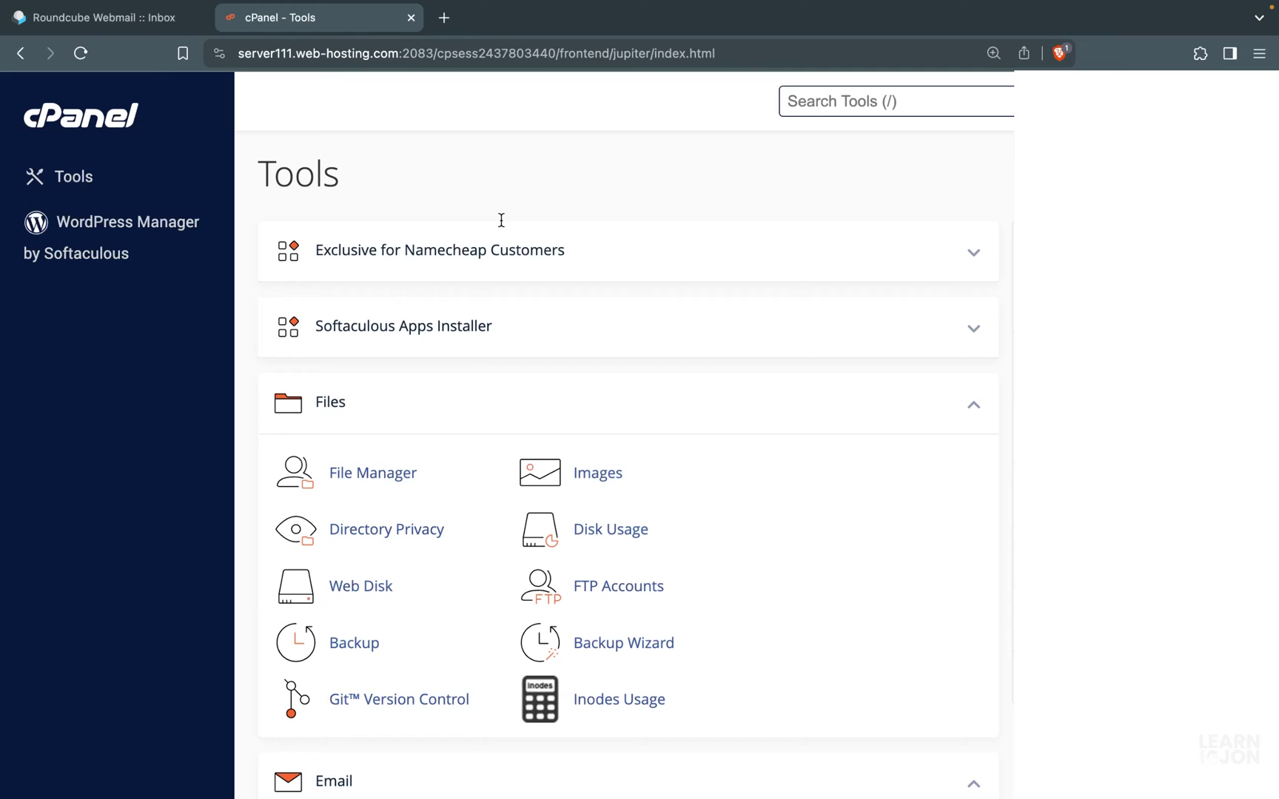
Upload Archive.zip to demo2_files through File Manager and reload the listing.
left_click(374, 472)
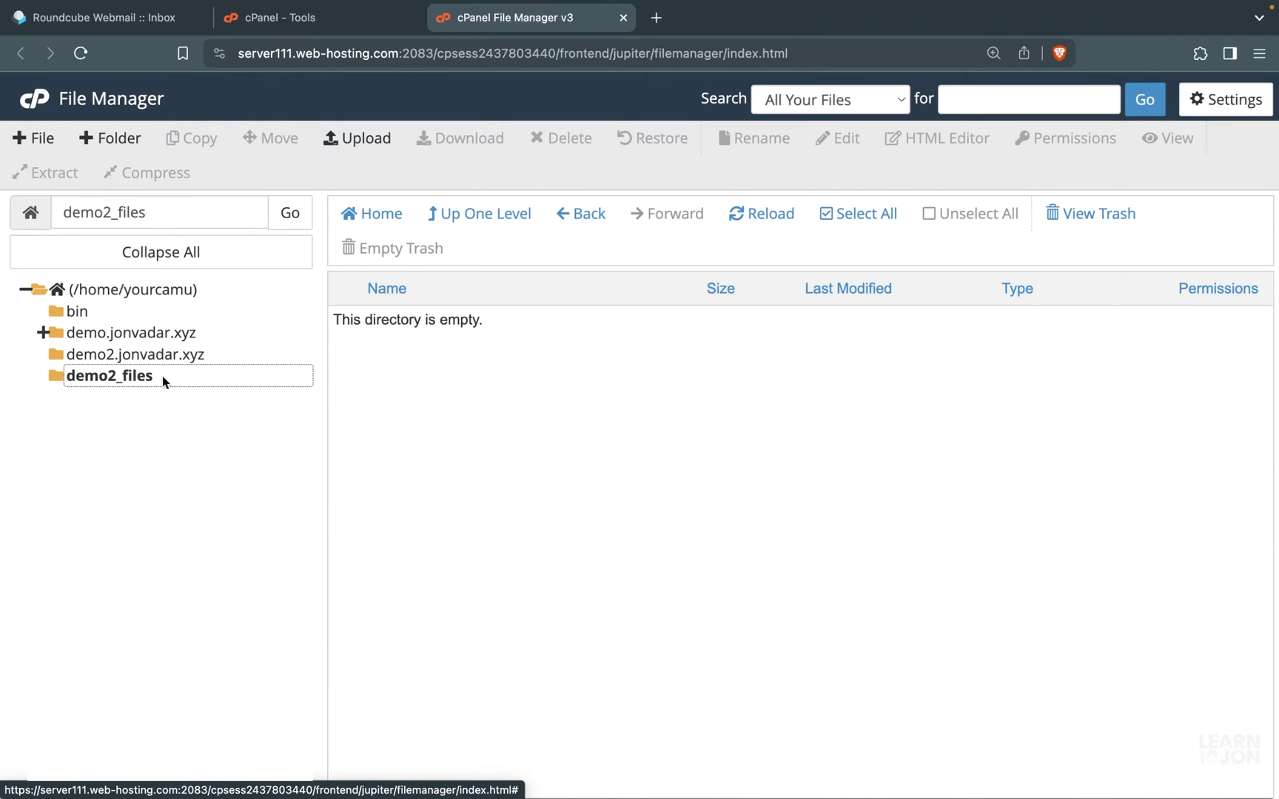
left_click(389, 405)
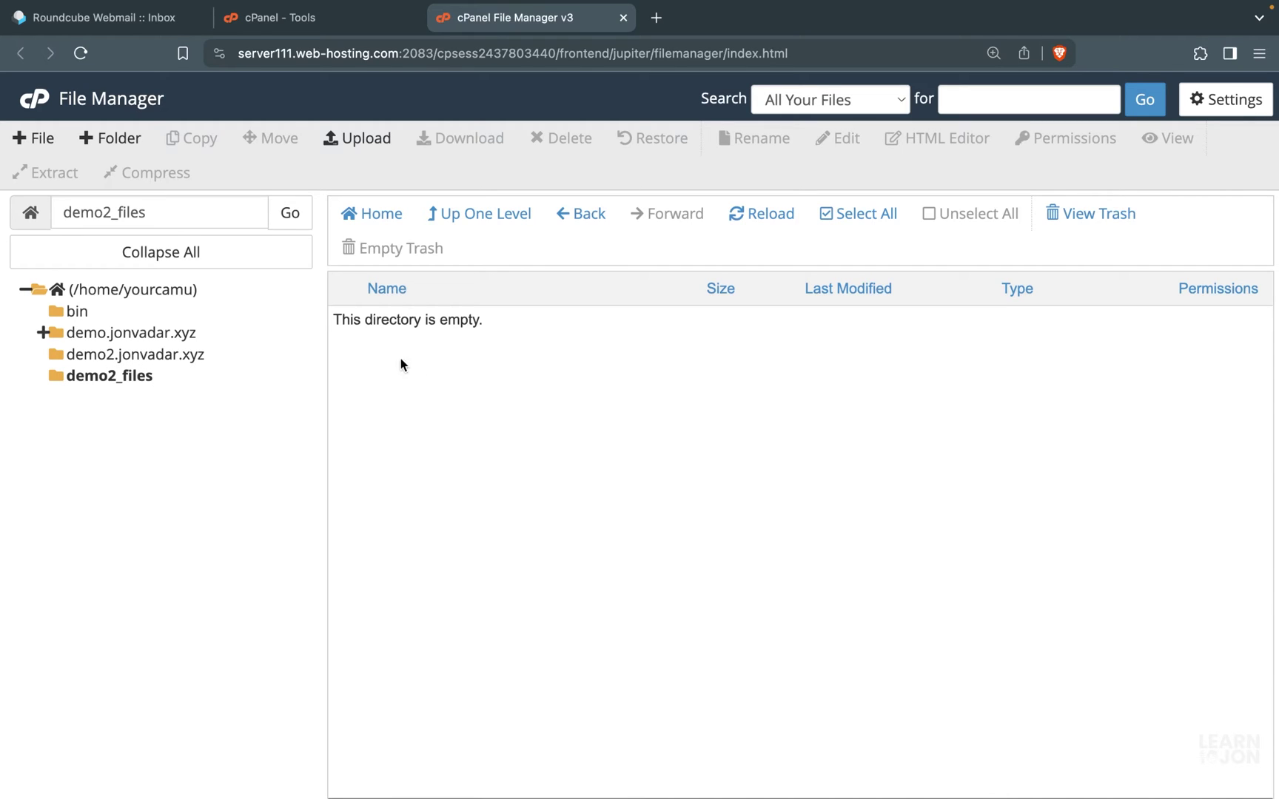
left_click(354, 141)
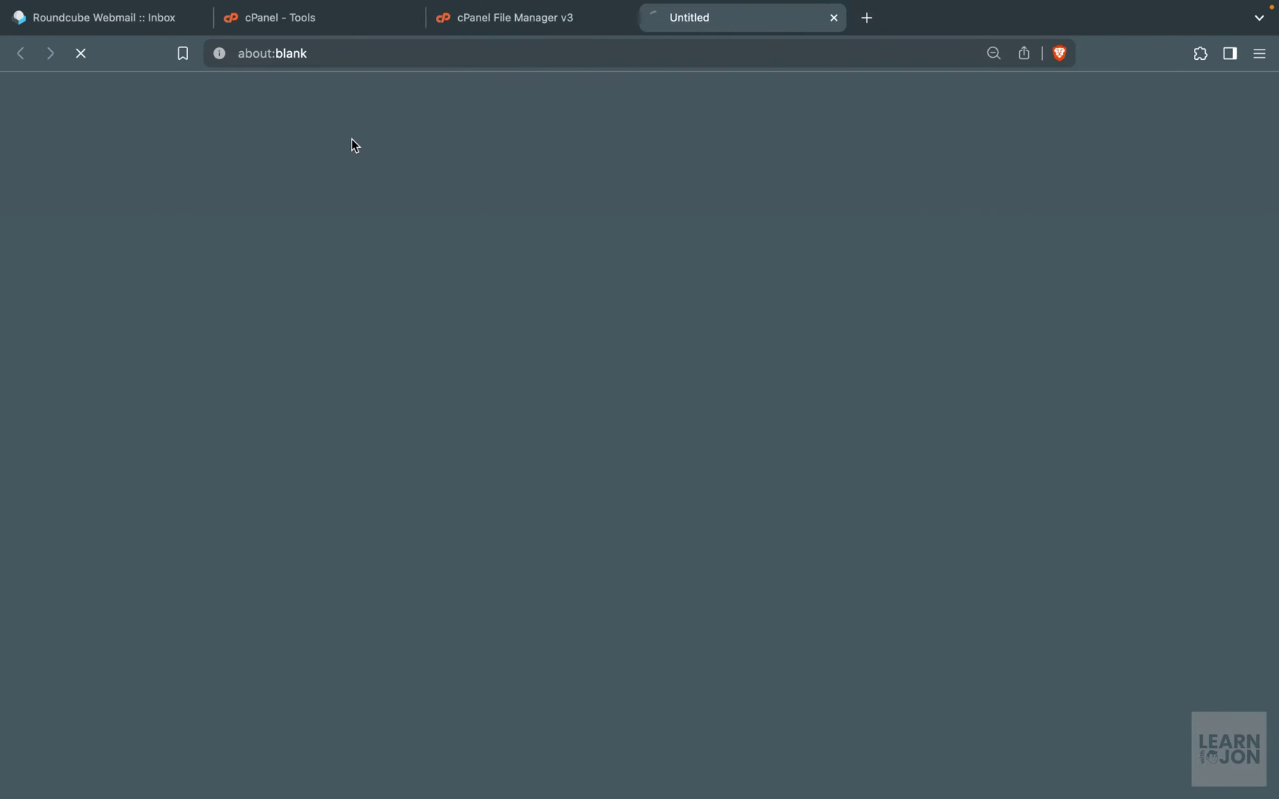
left_click(638, 416)
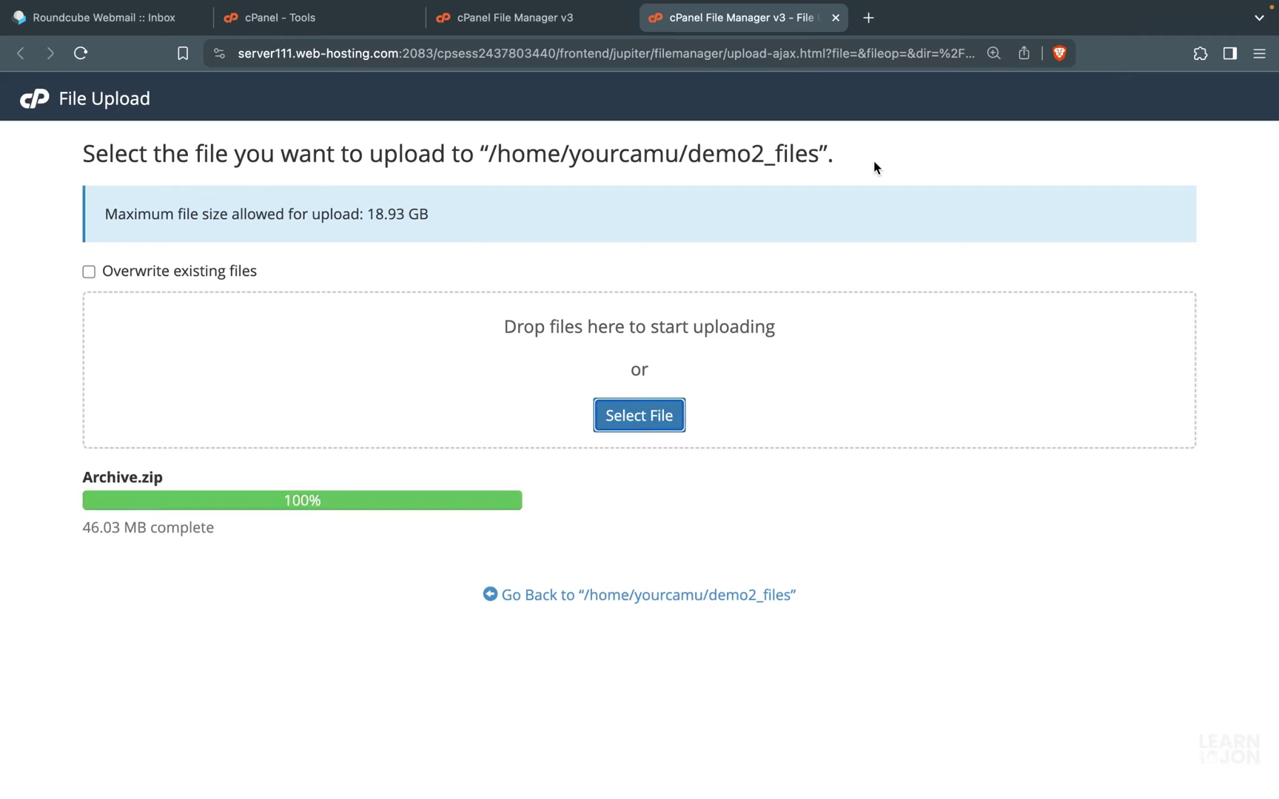
left_click(836, 18)
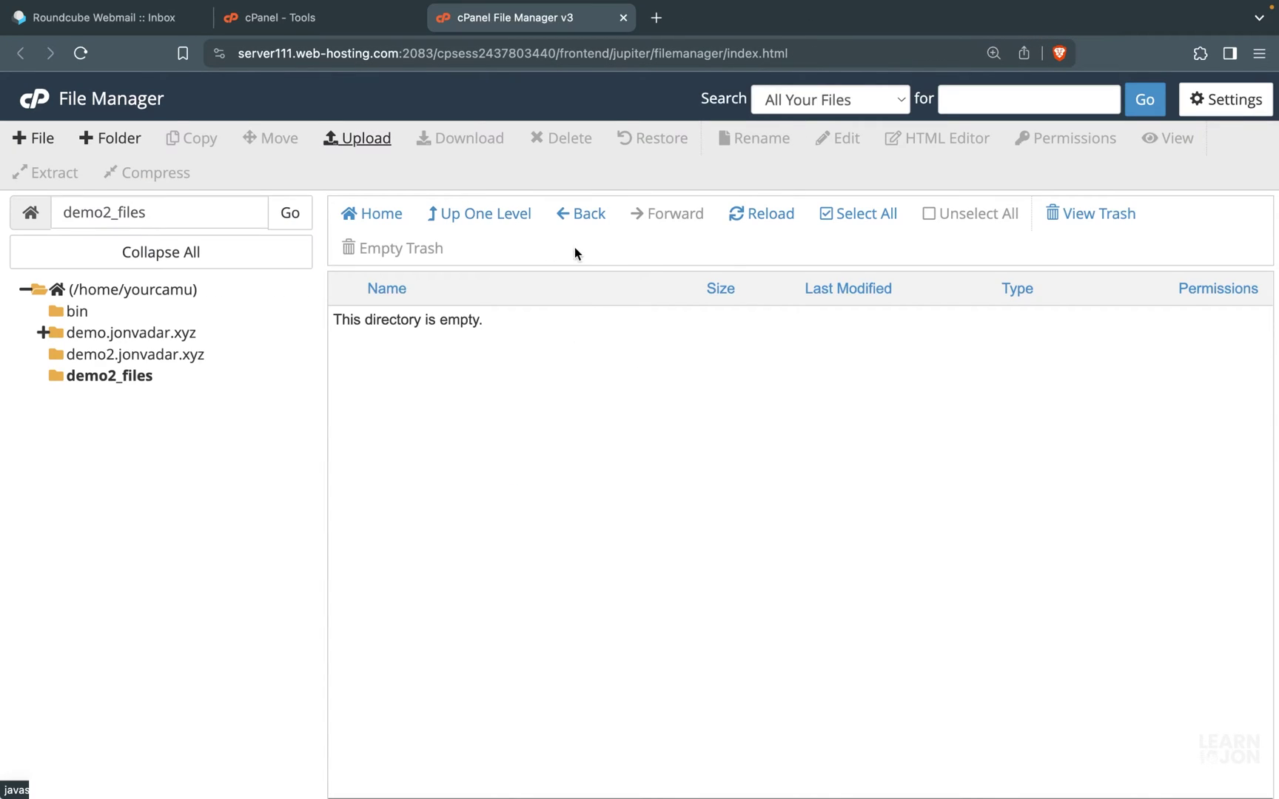
left_click(753, 214)
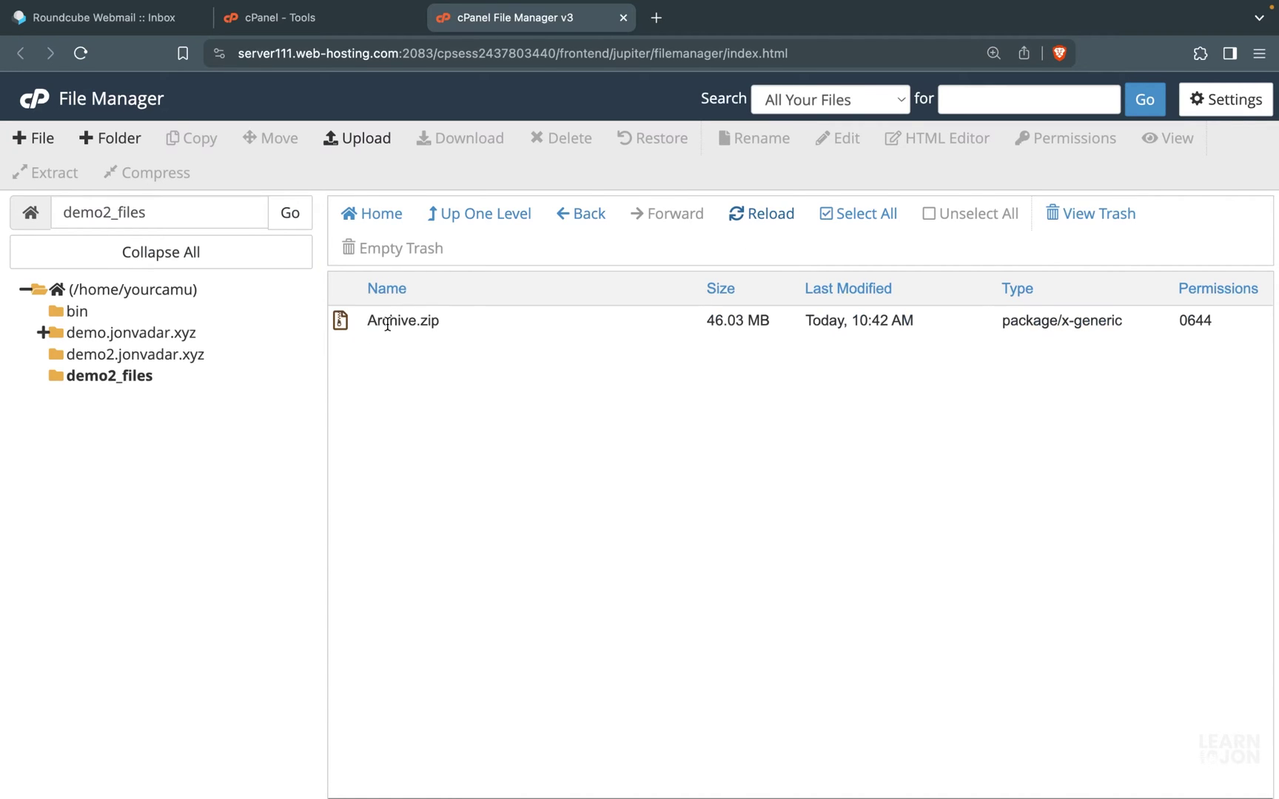
Extract Archive.zip into /demo2_files.
right_click(387, 323)
left_click(507, 551)
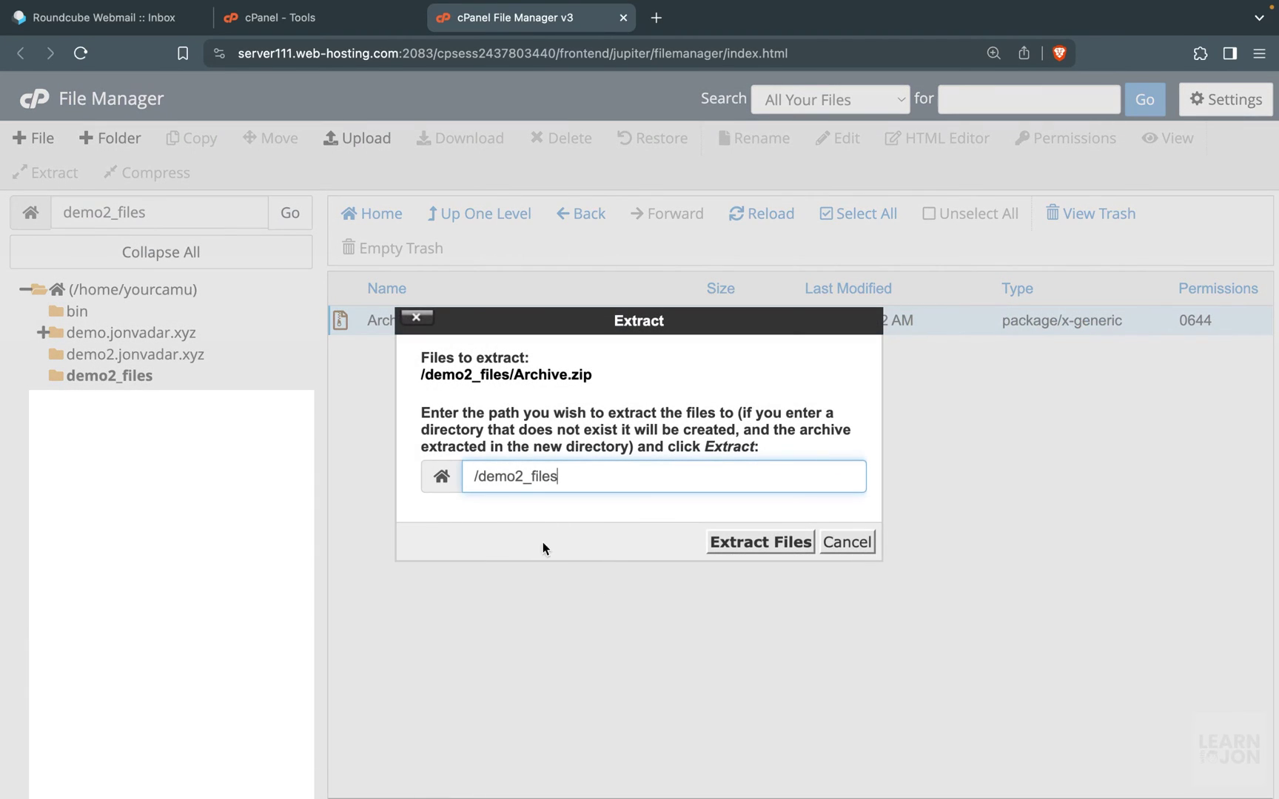
key("Return")
Permanently delete Archive.zip, check the public folder, then open demo2.jonvadar.xyz.
left_click(465, 677)
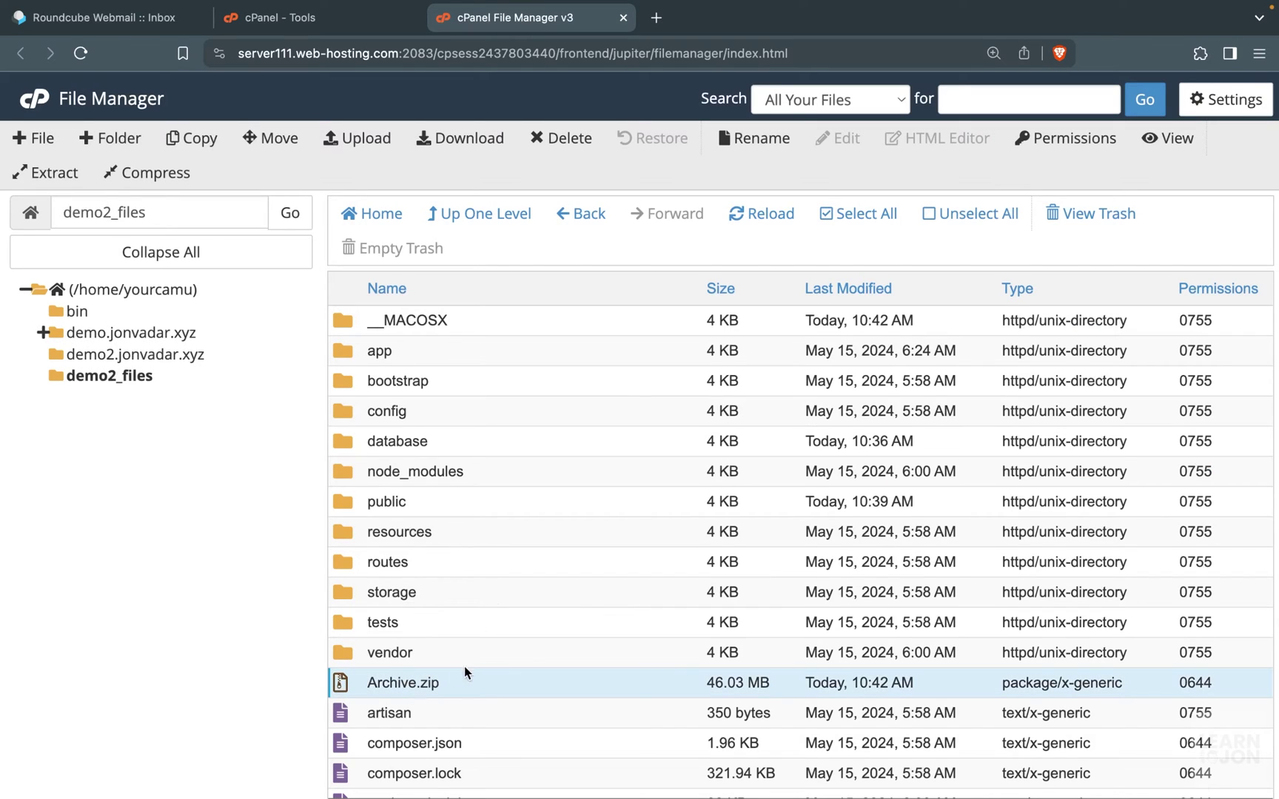
left_click(562, 137)
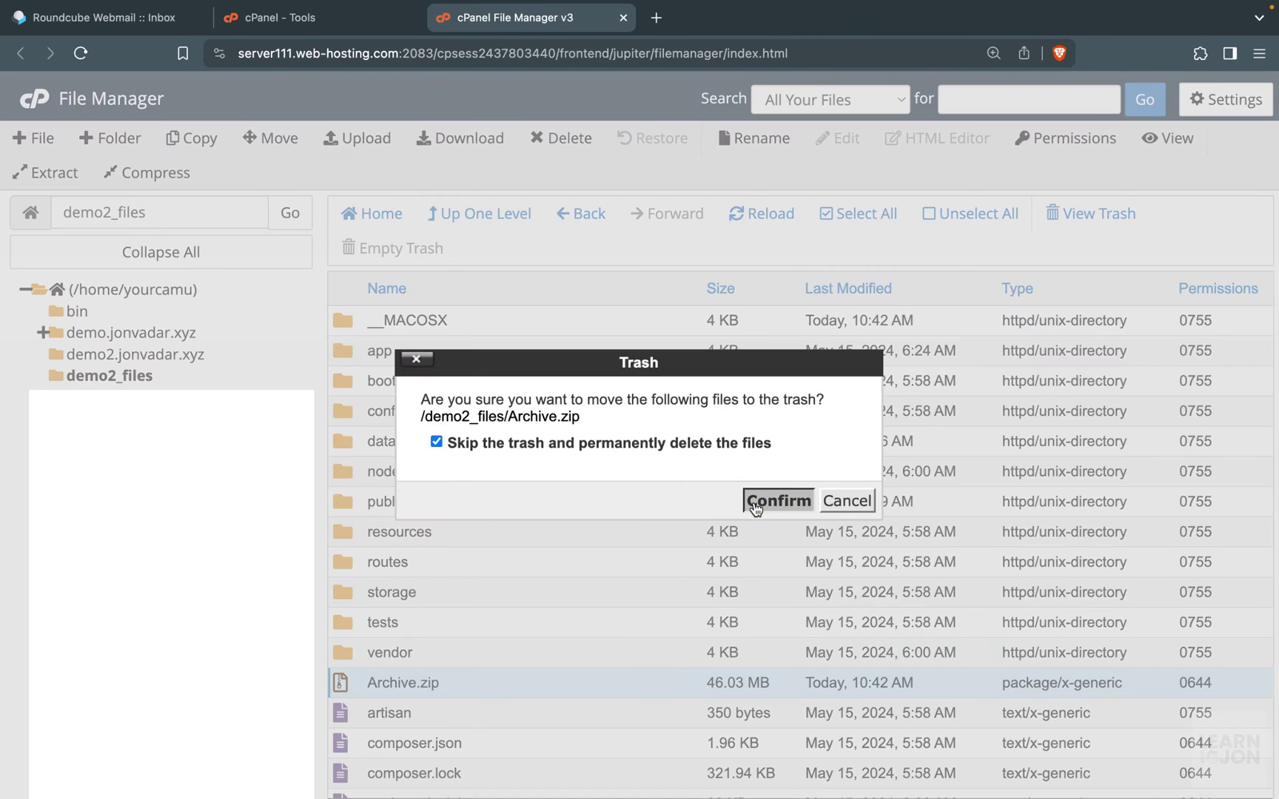
left_click(776, 502)
double_click(346, 502)
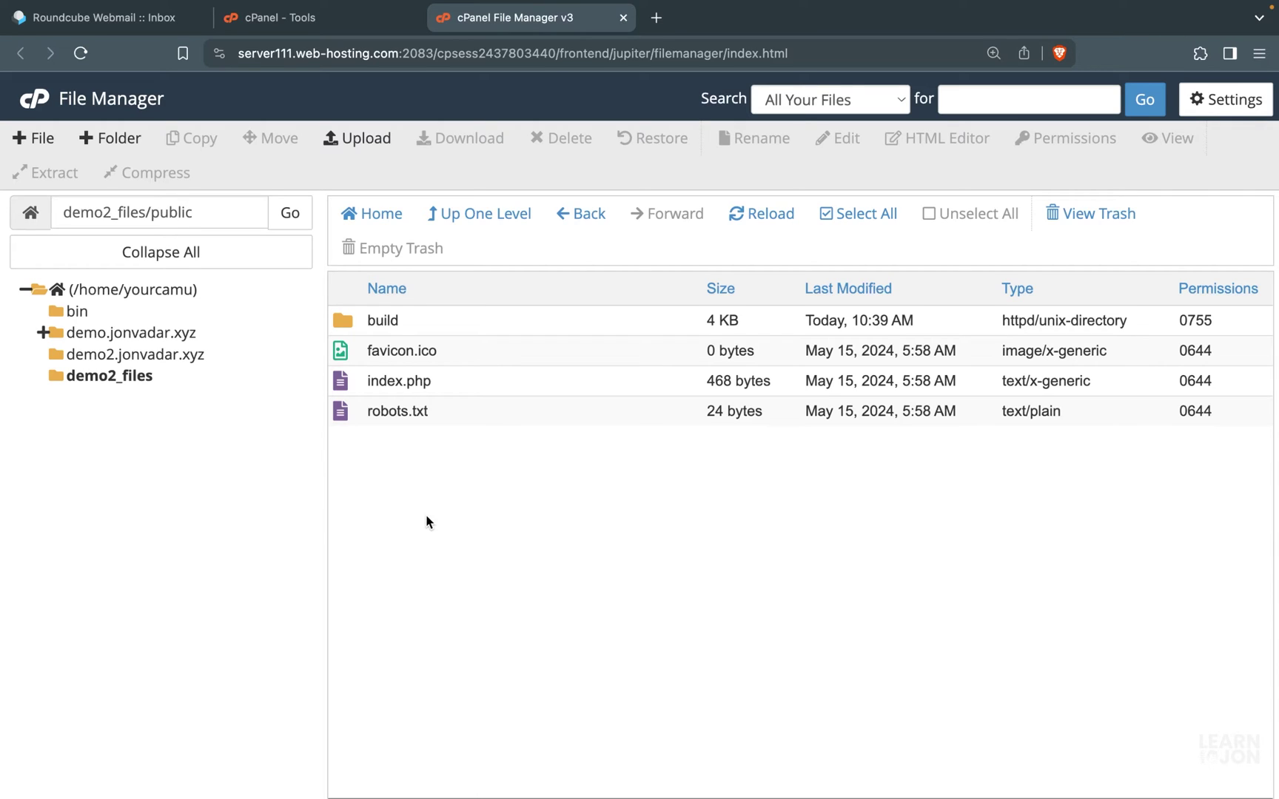
left_click(164, 358)
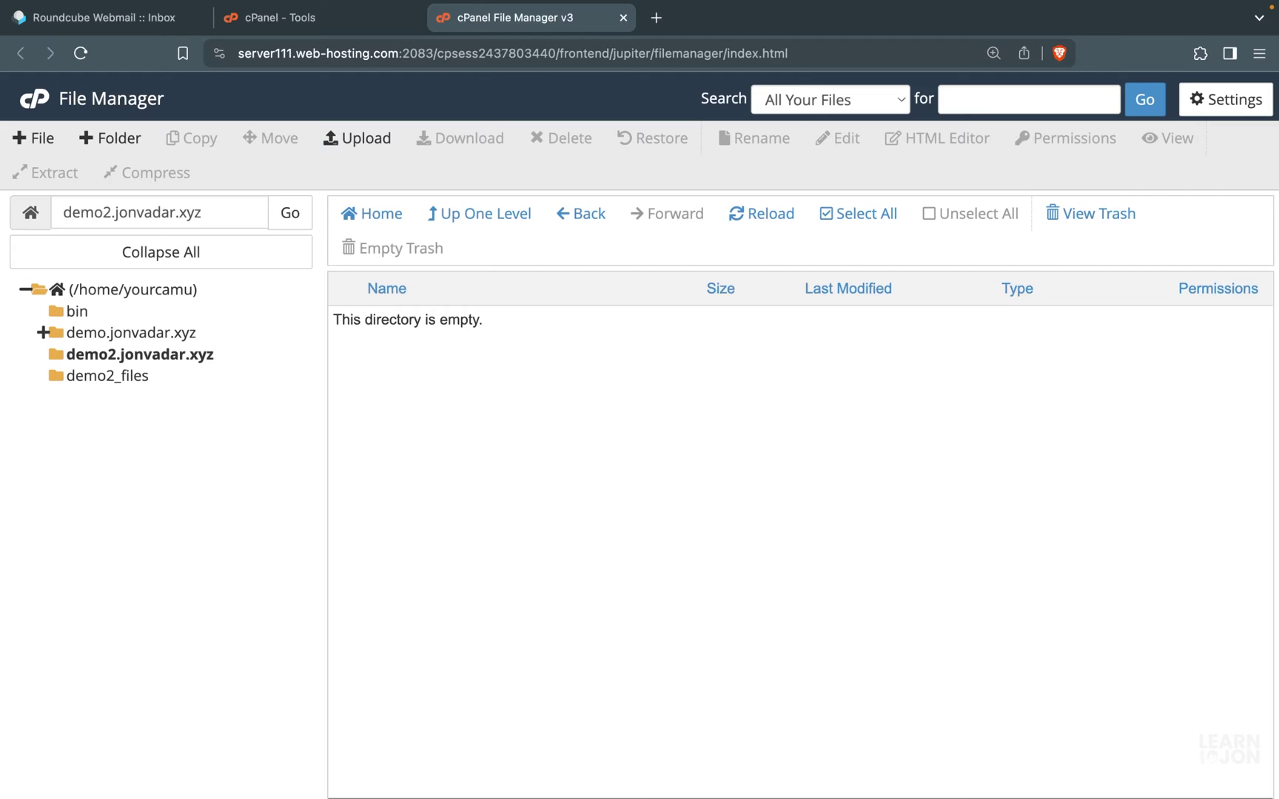
Copy build, favicon.ico, index.php and robots.txt from demo2_files/public into /demo2.jonvadar.xyz.
left_click(136, 378)
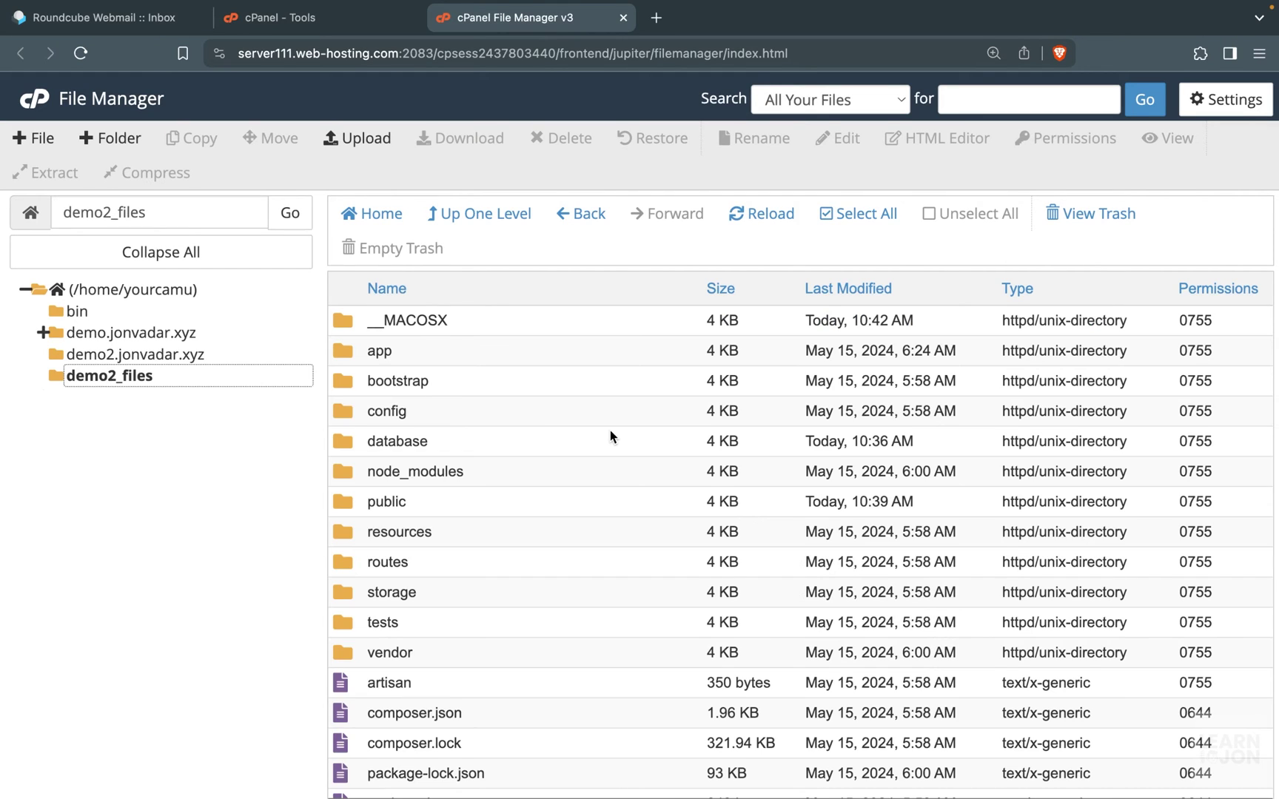
double_click(351, 502)
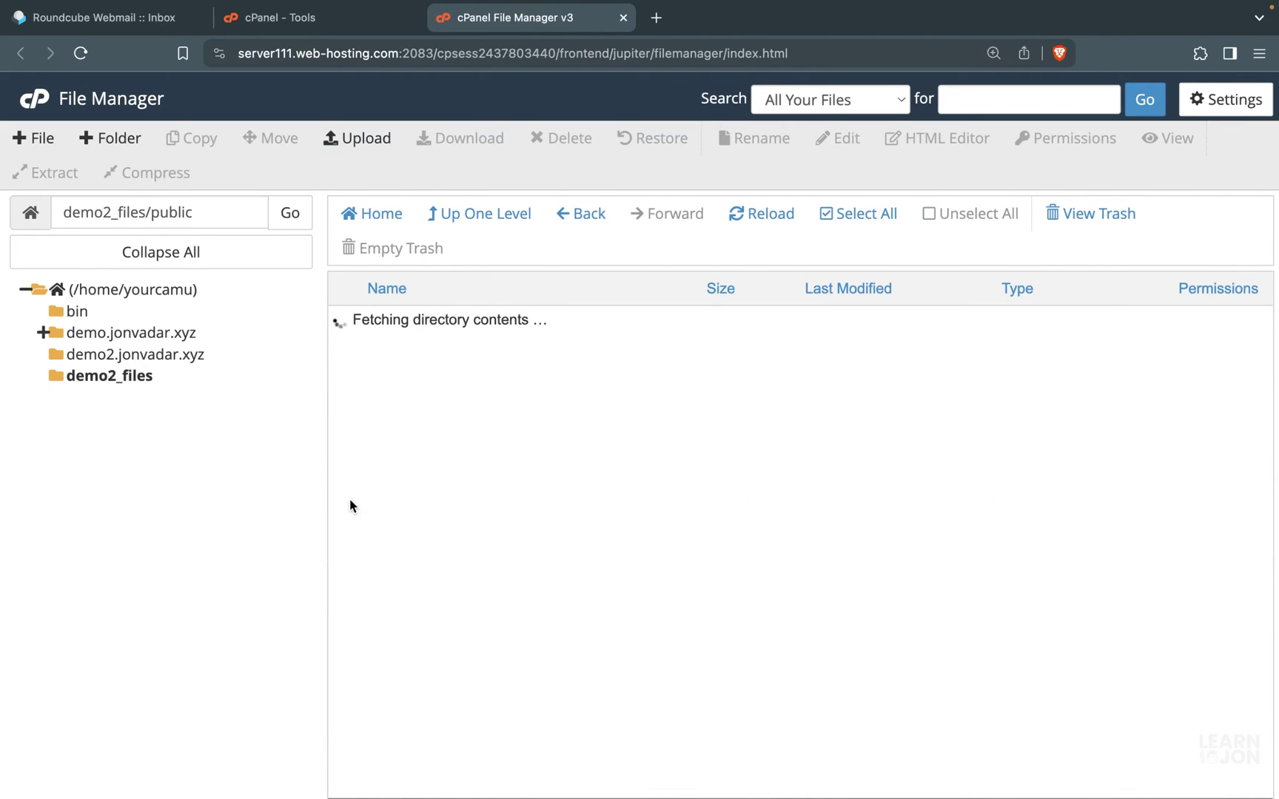
left_click(844, 219)
left_click(194, 139)
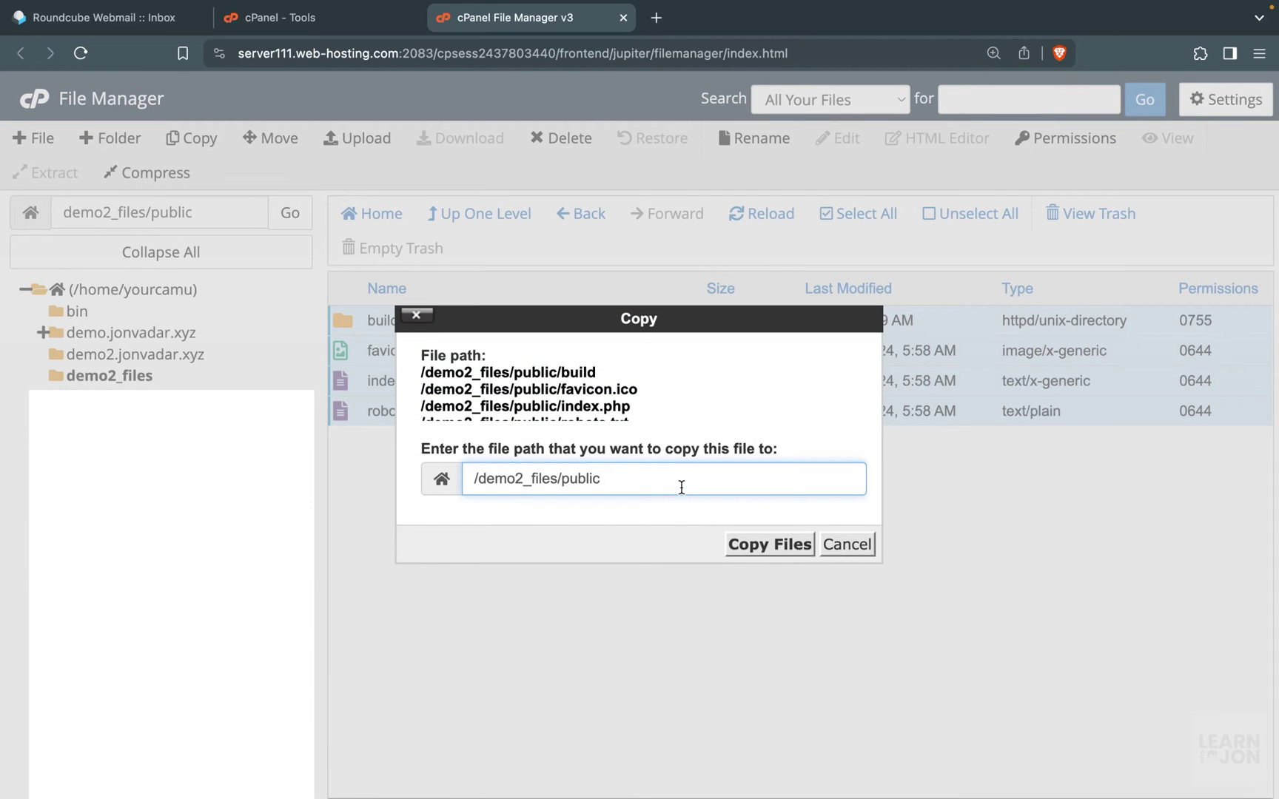
key("BackSpace")
key("BackSpace")
key("BackSpace")
key("BackSpace")
key("BackSpace")
key("BackSpace")
key("BackSpace")
key("BackSpace")
key("BackSpace")
key("BackSpace")
key("BackSpace")
key("BackSpace")
key("BackSpace")
key("BackSpace")
key("BackSpace")
key("BackSpace")
key("BackSpace")
key("BackSpace")
type("de")
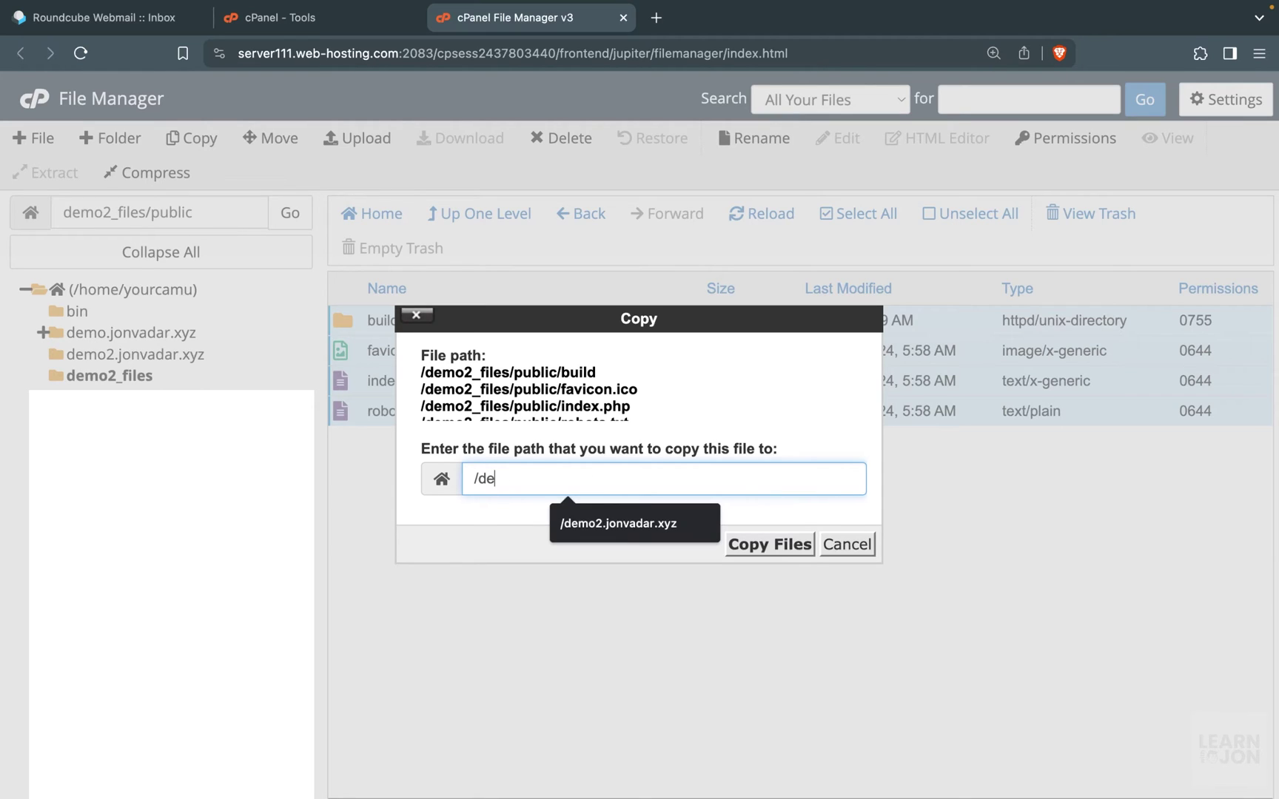
left_click(654, 532)
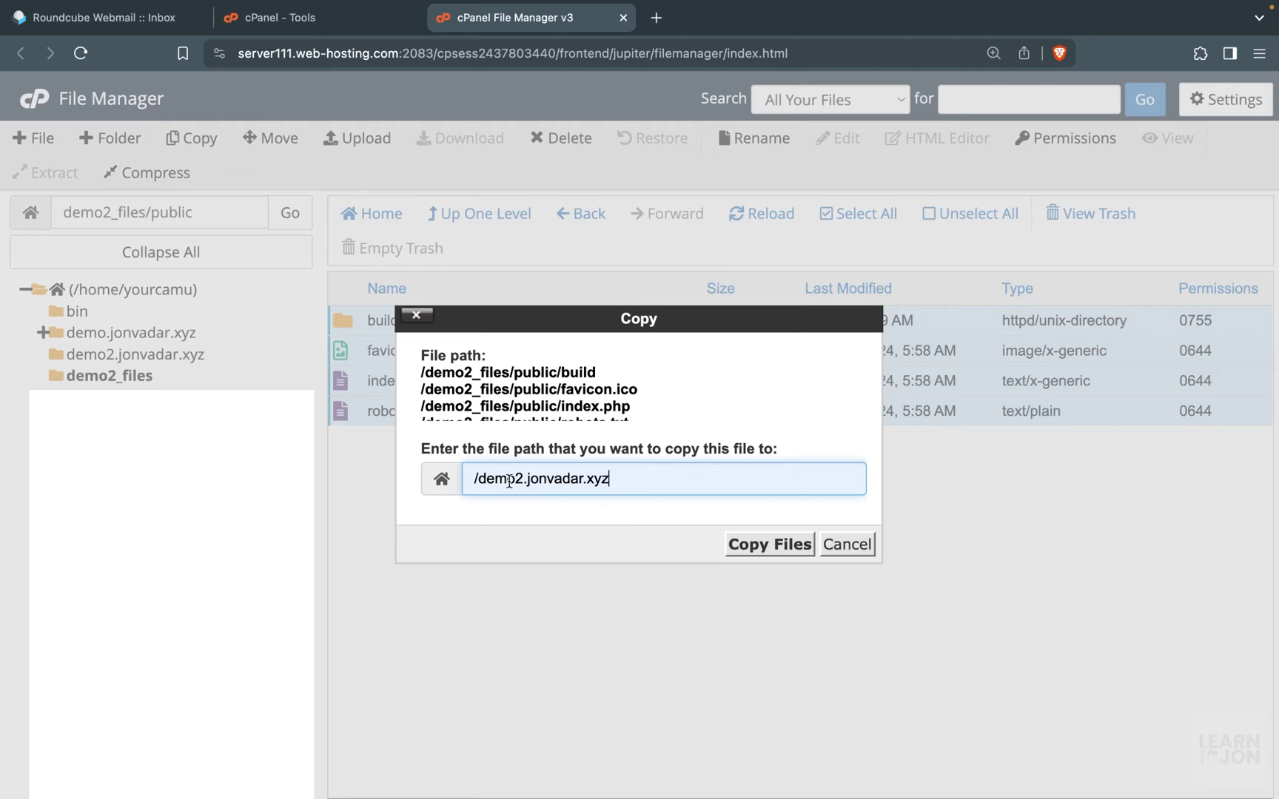
left_click(740, 549)
left_click(456, 386)
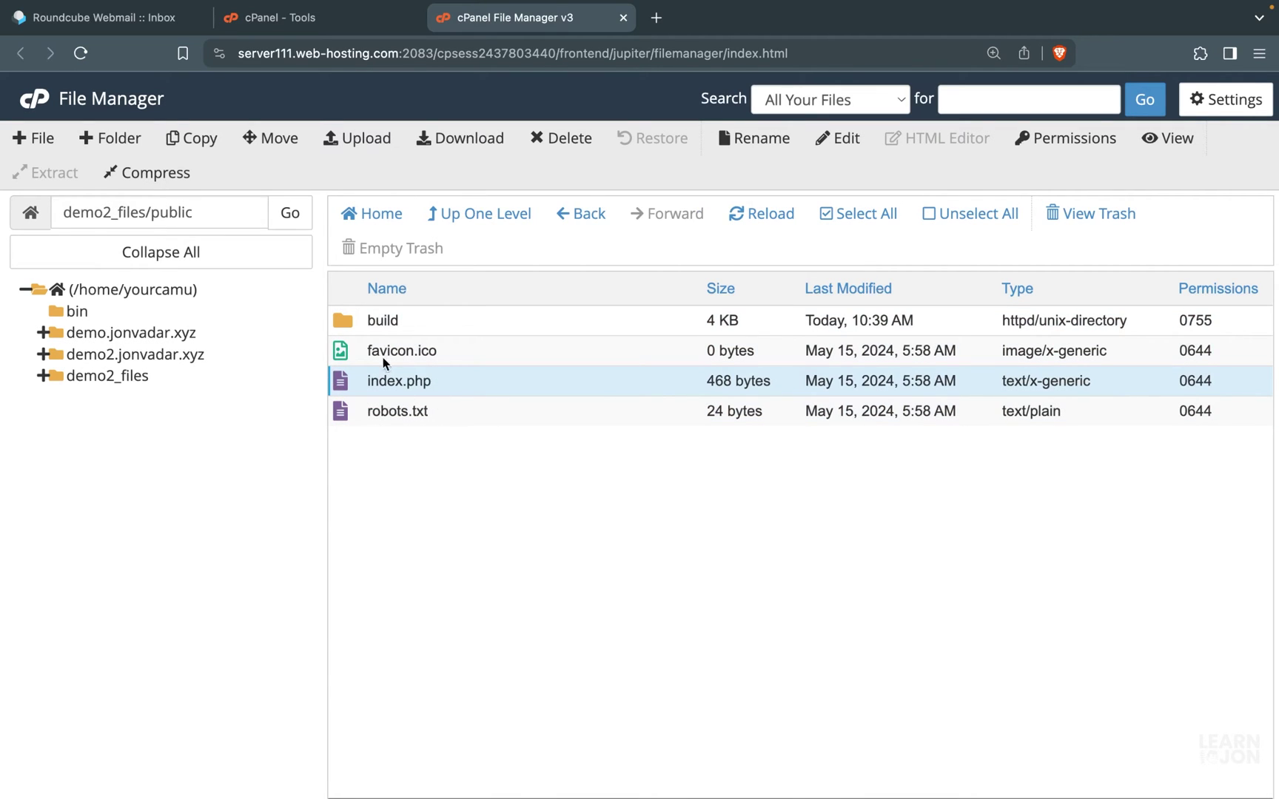
Delete the three files from demo2_files/public, through robots.txt.
left_click(460, 350)
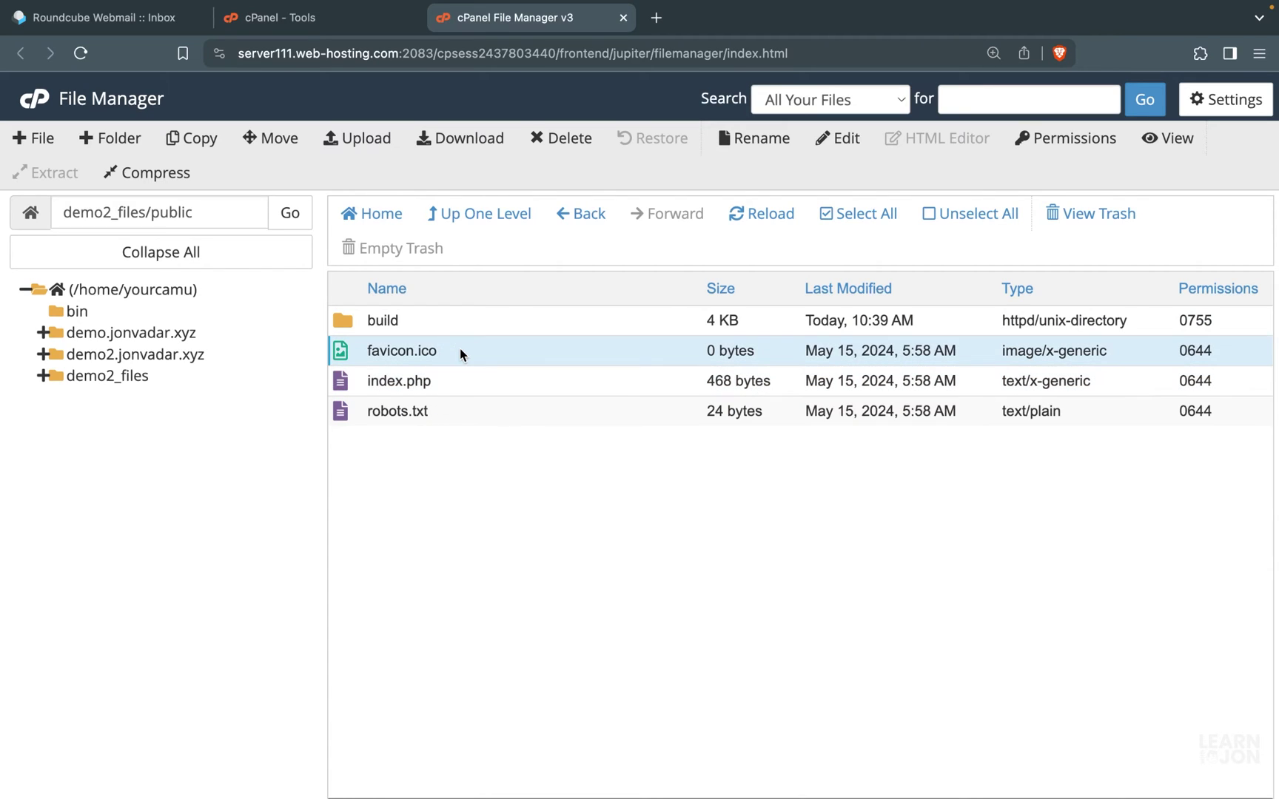
left_click(405, 405, "shift")
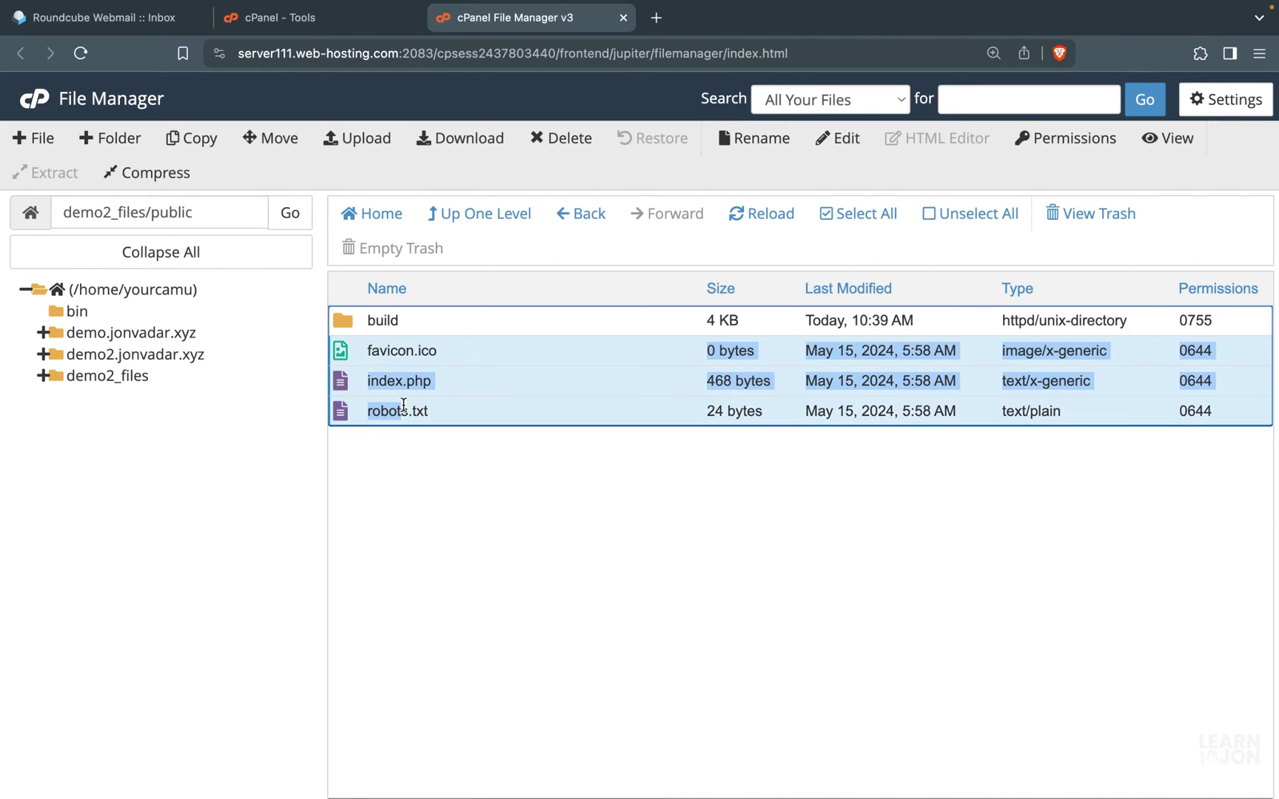
left_click(560, 138)
left_click(771, 519)
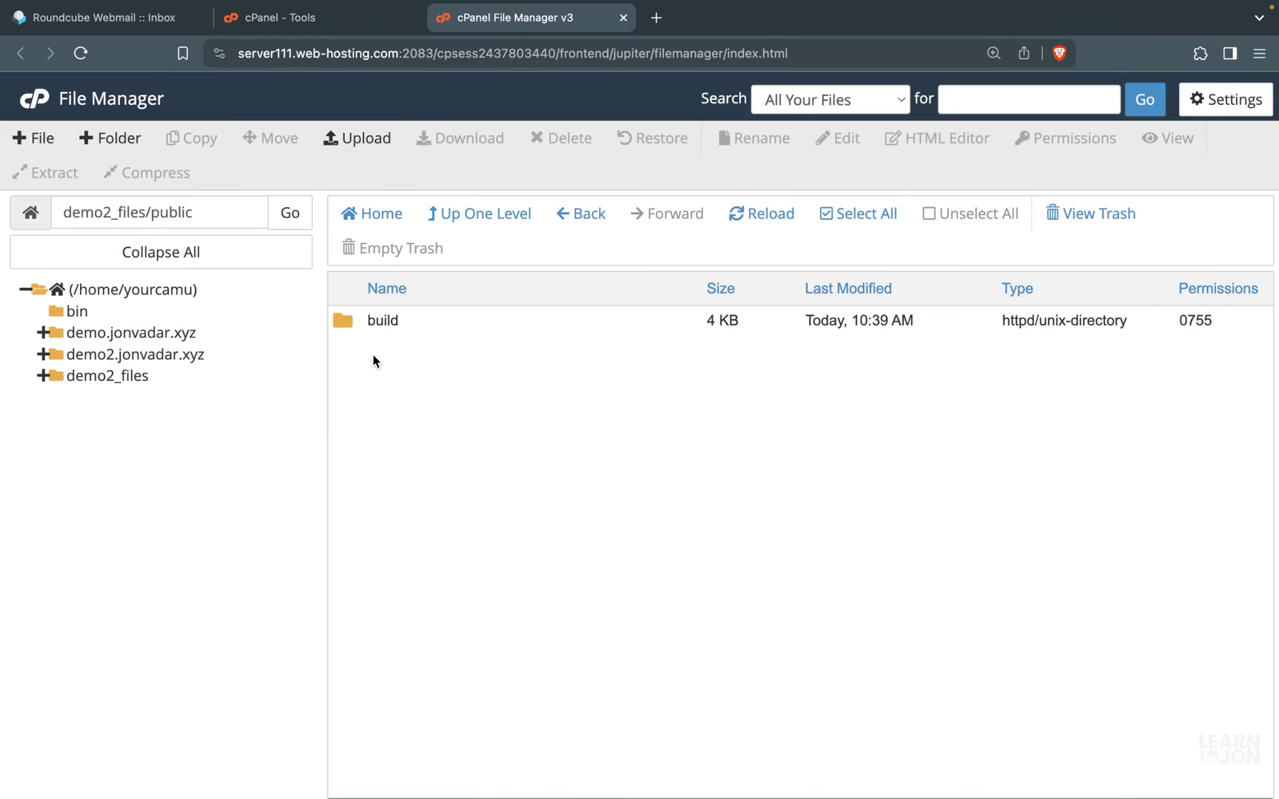
Delete the assets folder inside demo2_files/public/build, leaving manifest.json.
double_click(345, 325)
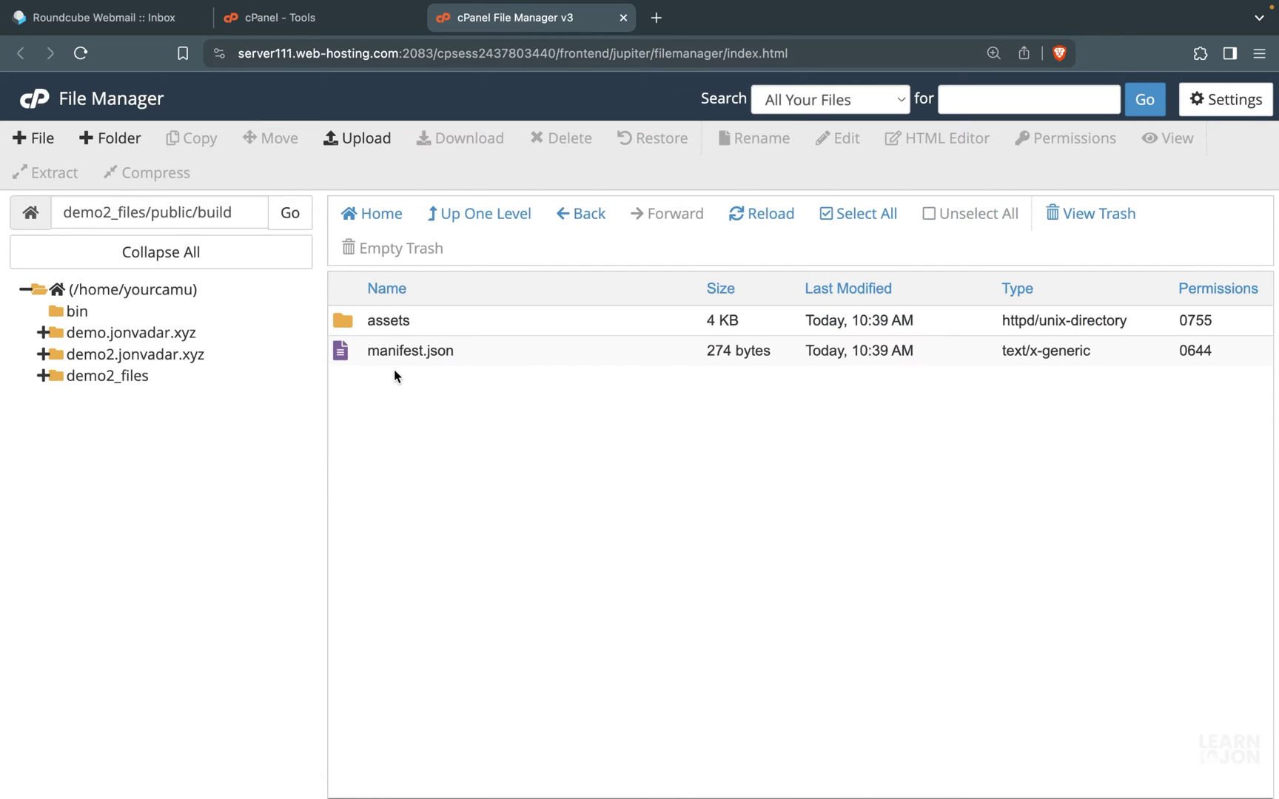
left_click(378, 325)
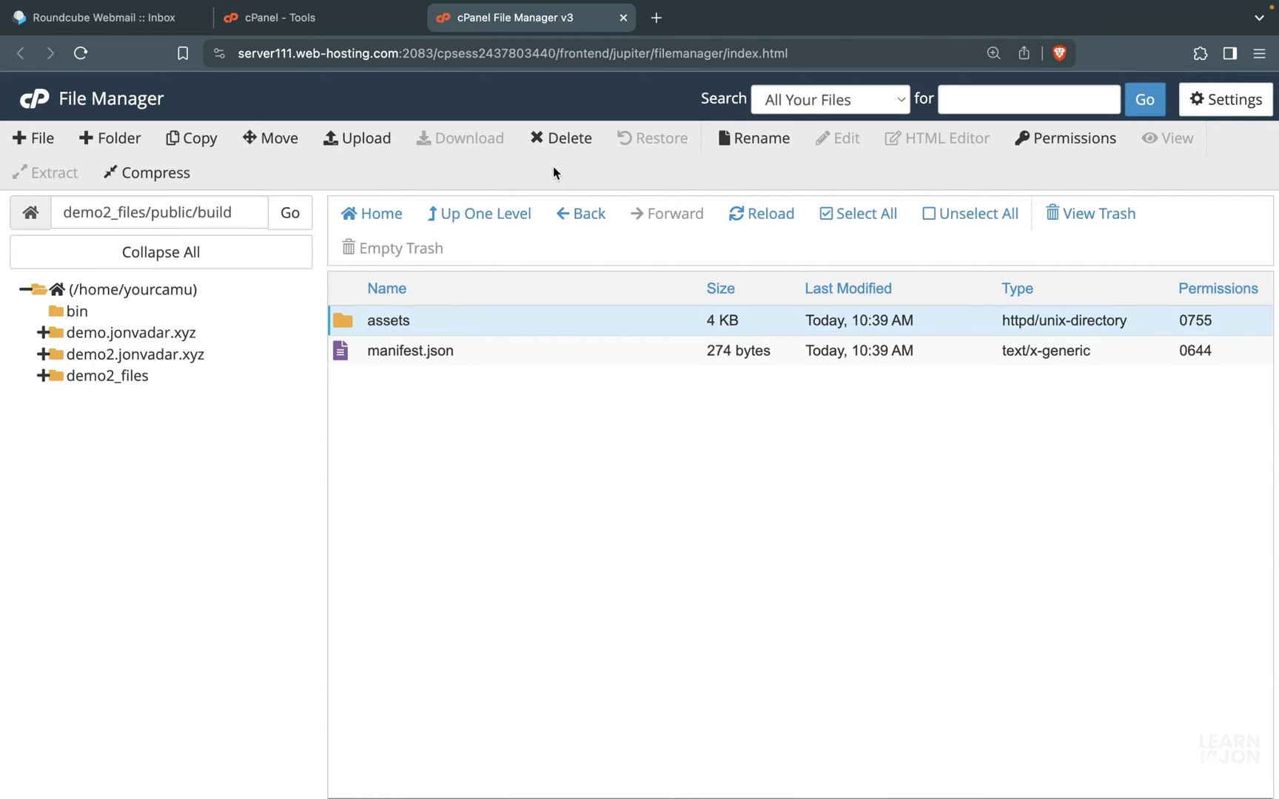
left_click(556, 141)
left_click(756, 501)
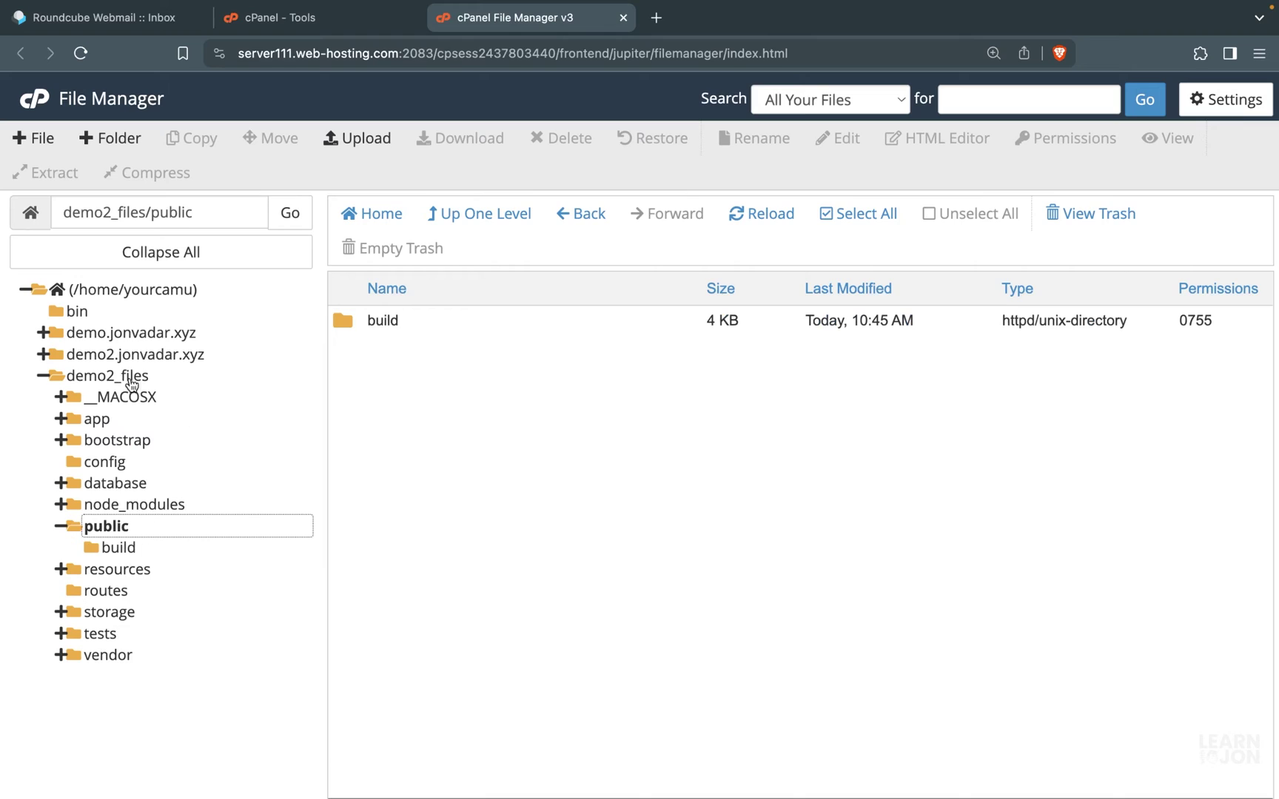
left_click(118, 548)
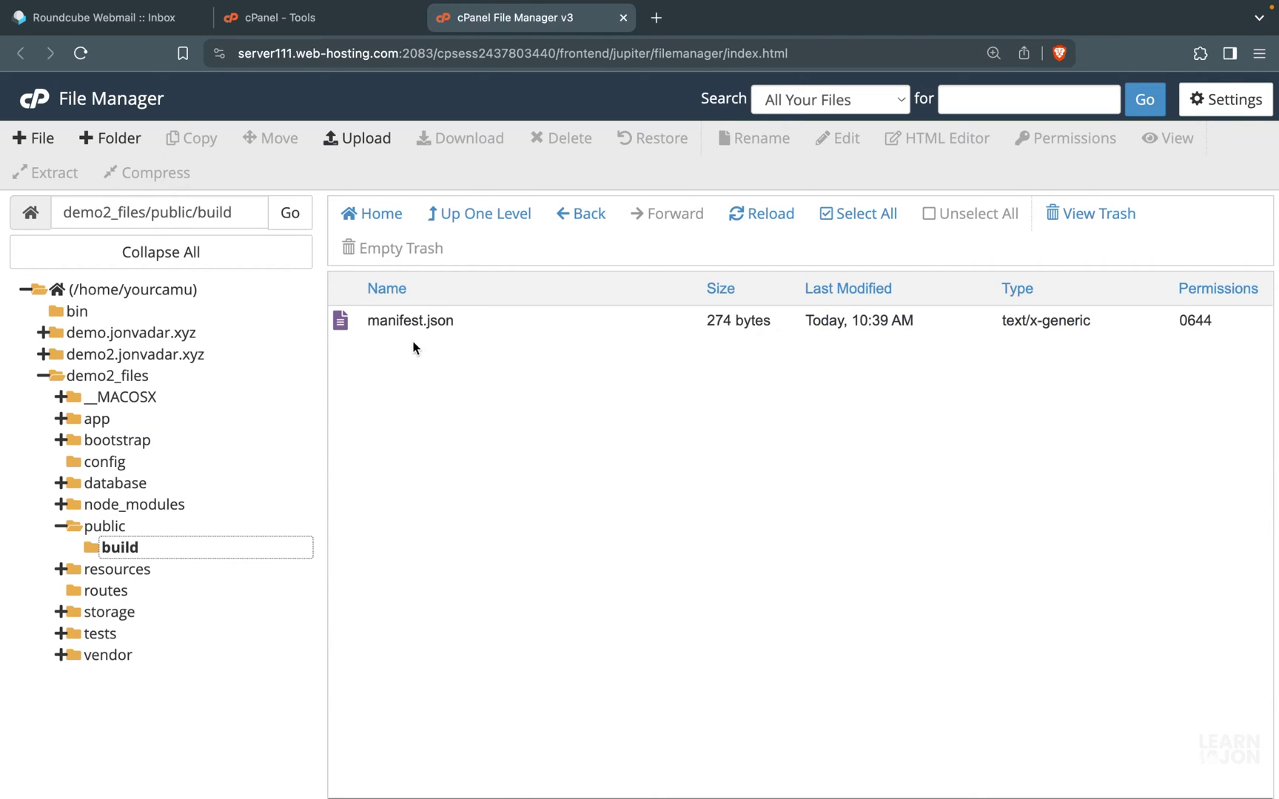
Delete manifest.json from the build folder in demo2.jonvadar.xyz.
left_click(166, 355)
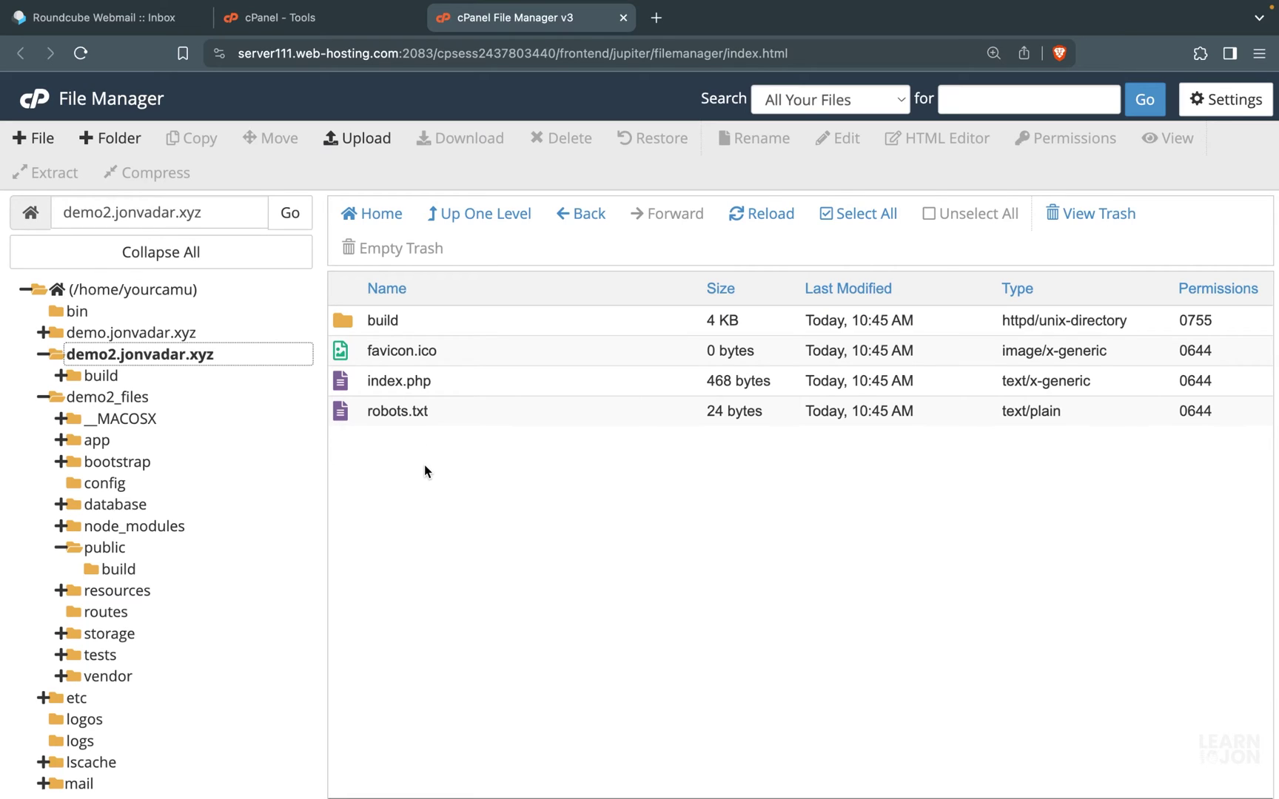
left_click(351, 326)
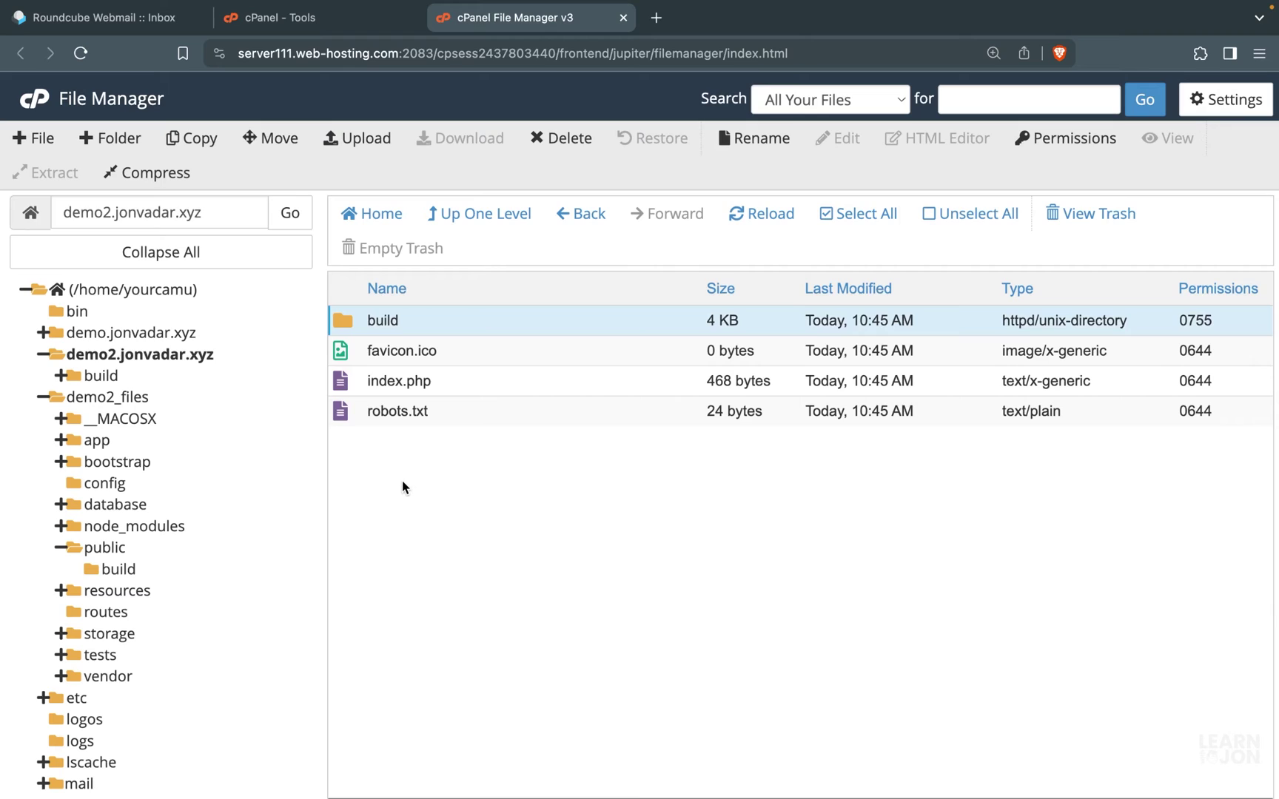
double_click(348, 323)
left_click(396, 360)
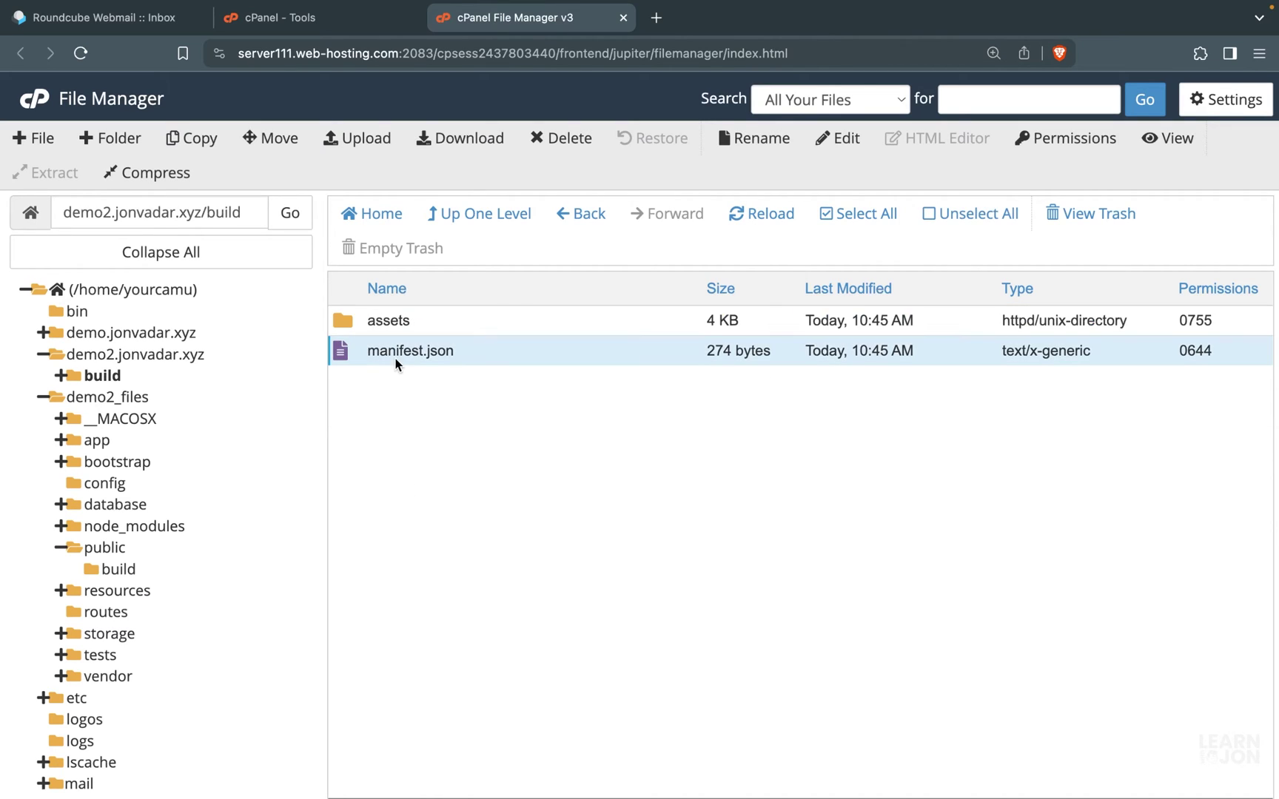
left_click(549, 141)
key("Return")
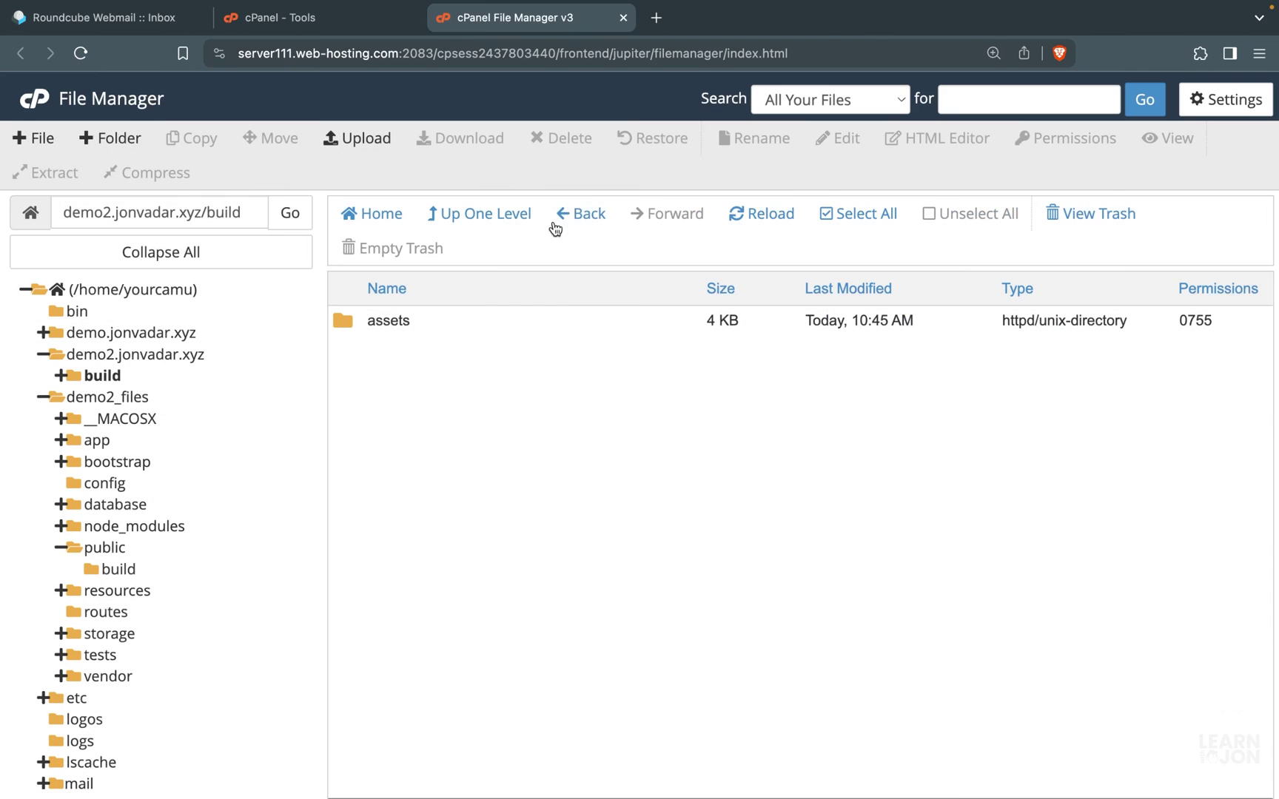
Open the domain folder's index.php in the File Manager editor.
left_click(510, 219)
left_click(368, 380)
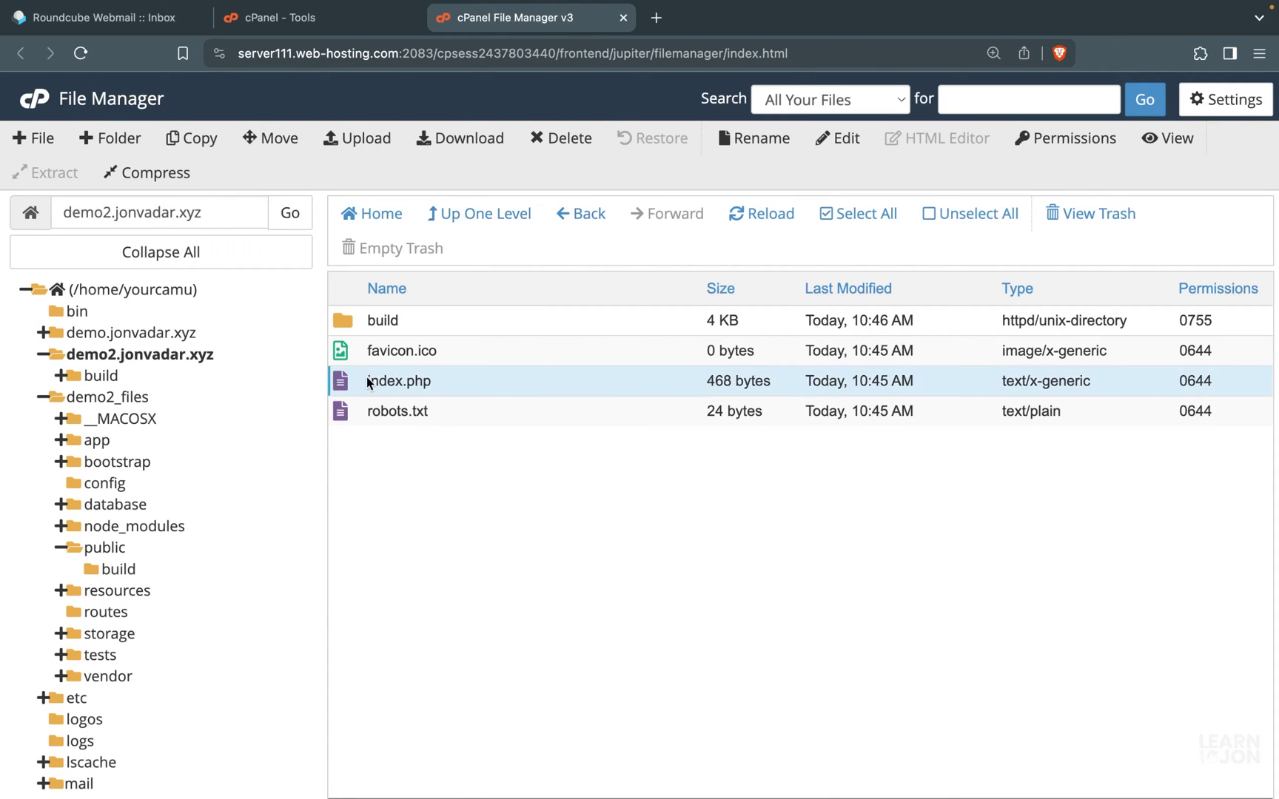
left_click(837, 138)
left_click_drag(470, 320, 593, 323)
Insert 'demo2_files/' before storage in the maintenance path on line 8.
left_click(593, 323)
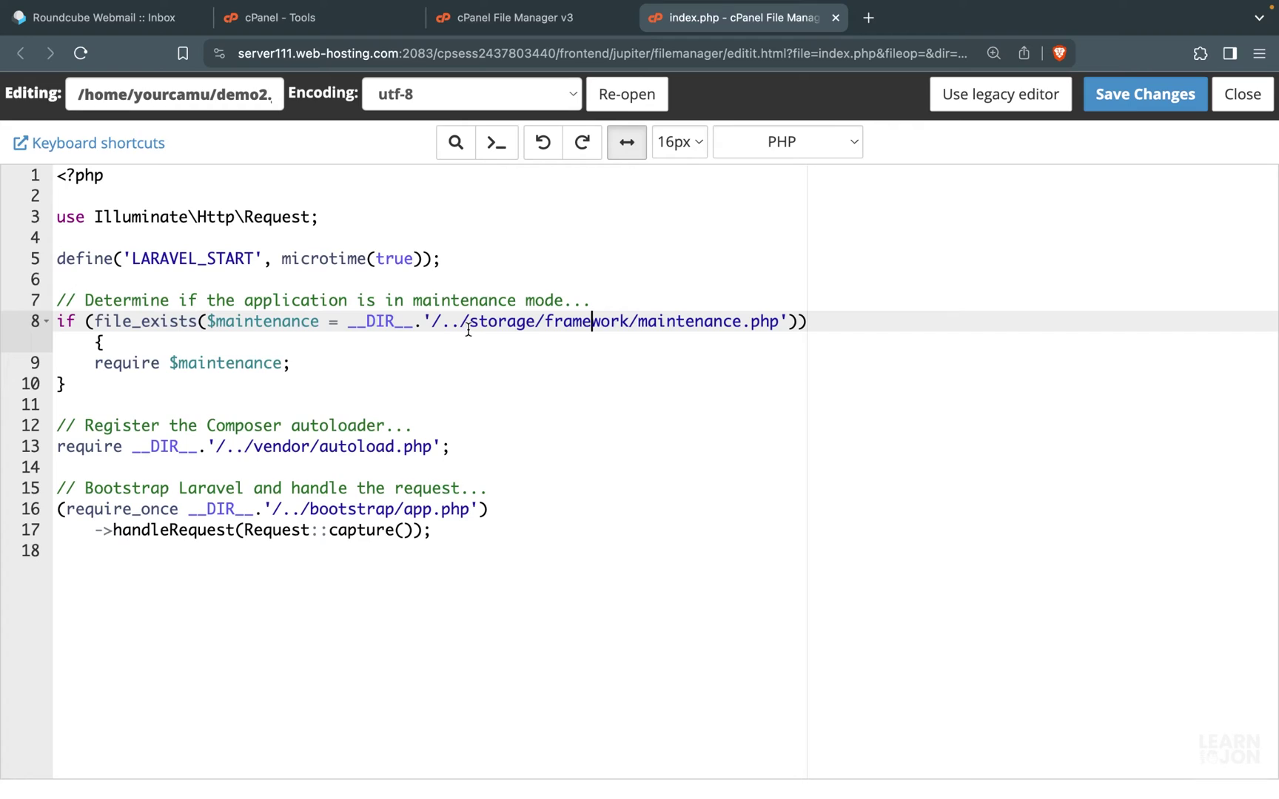
left_click_drag(468, 330, 604, 323)
left_click(484, 334)
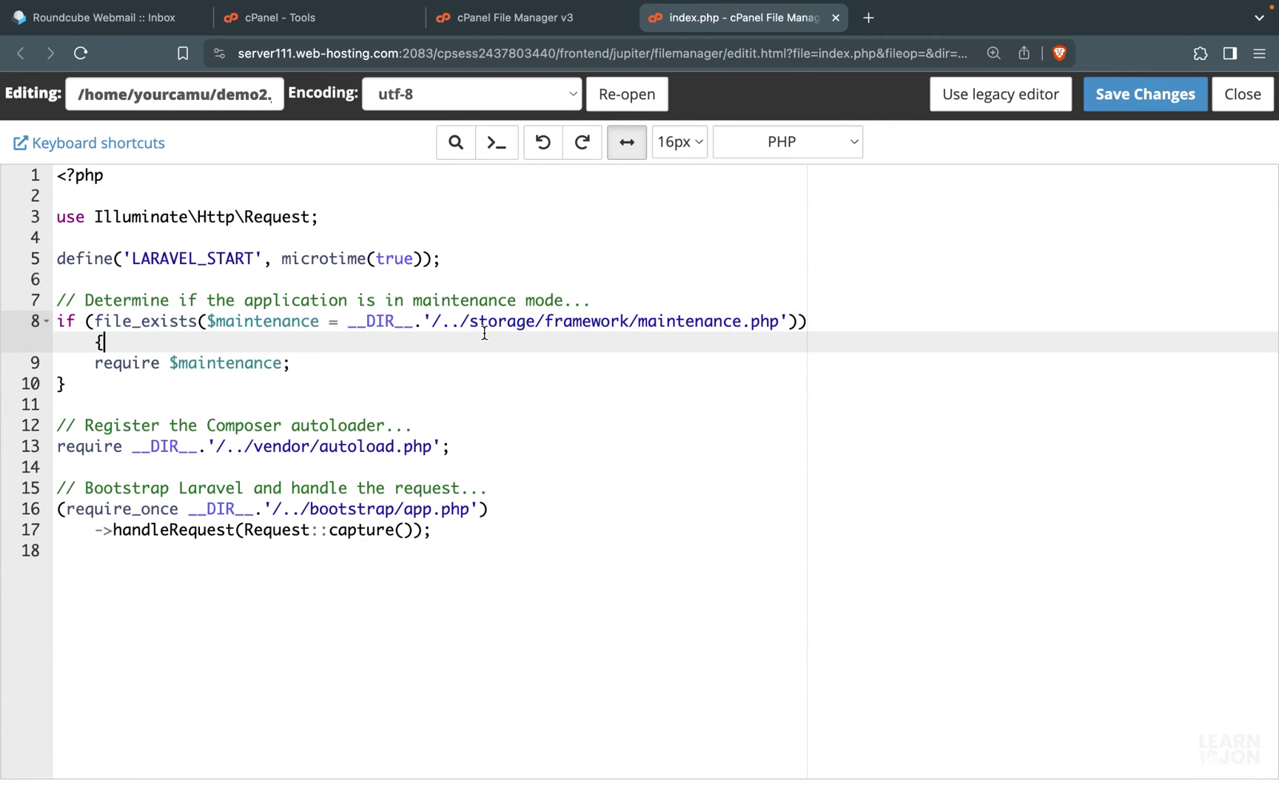
left_click(471, 325)
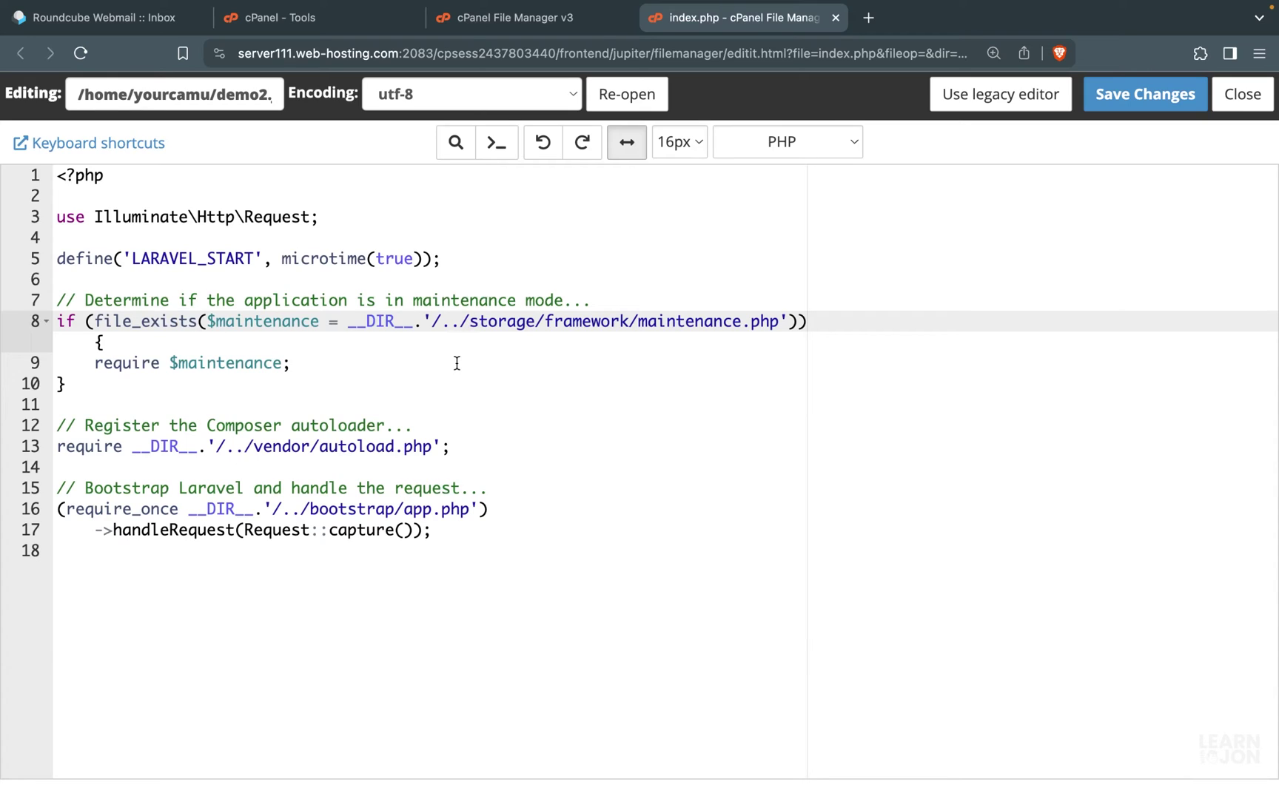
type("demo2_files/")
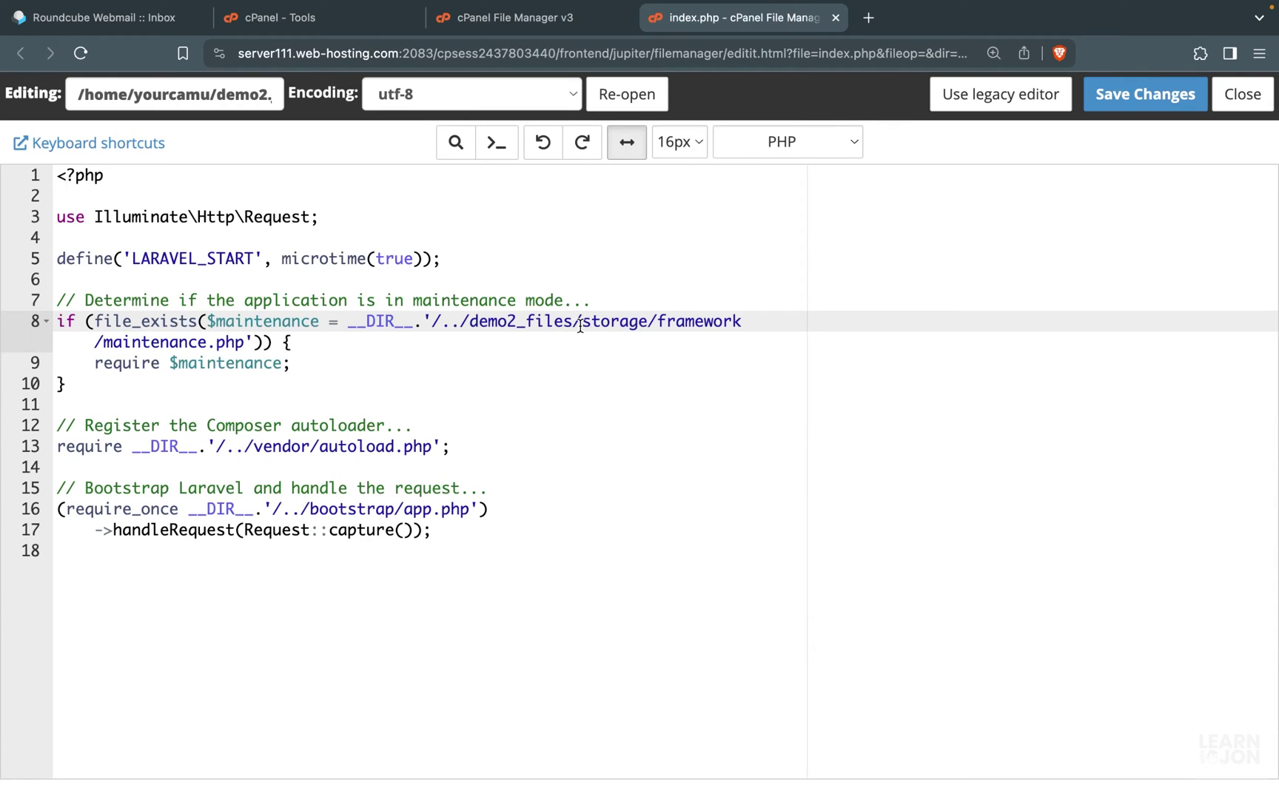
Add the same 'demo2_files/' prefix to the vendor and bootstrap paths on lines 13 and 16.
left_click_drag(582, 326, 712, 326)
left_click_drag(471, 323, 582, 325)
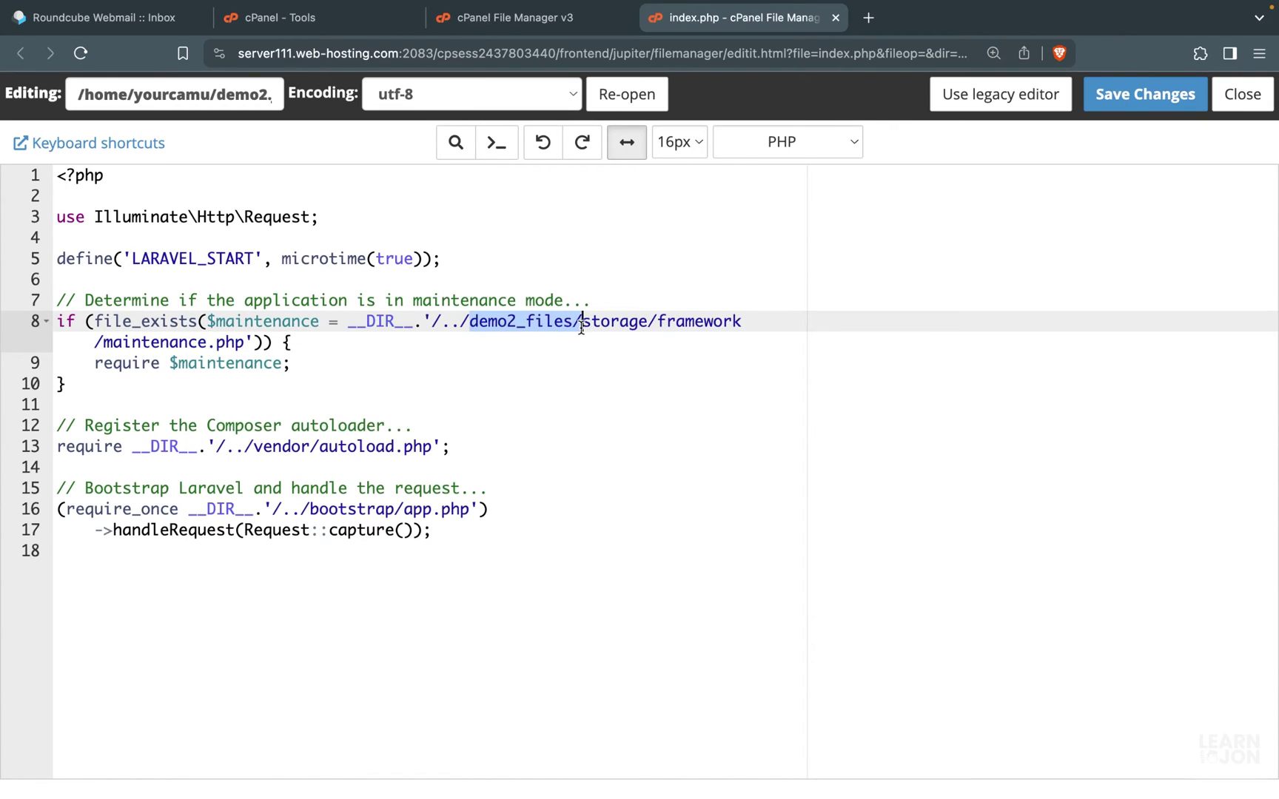
key("ctrl+c")
left_click(255, 446)
key("ctrl+v")
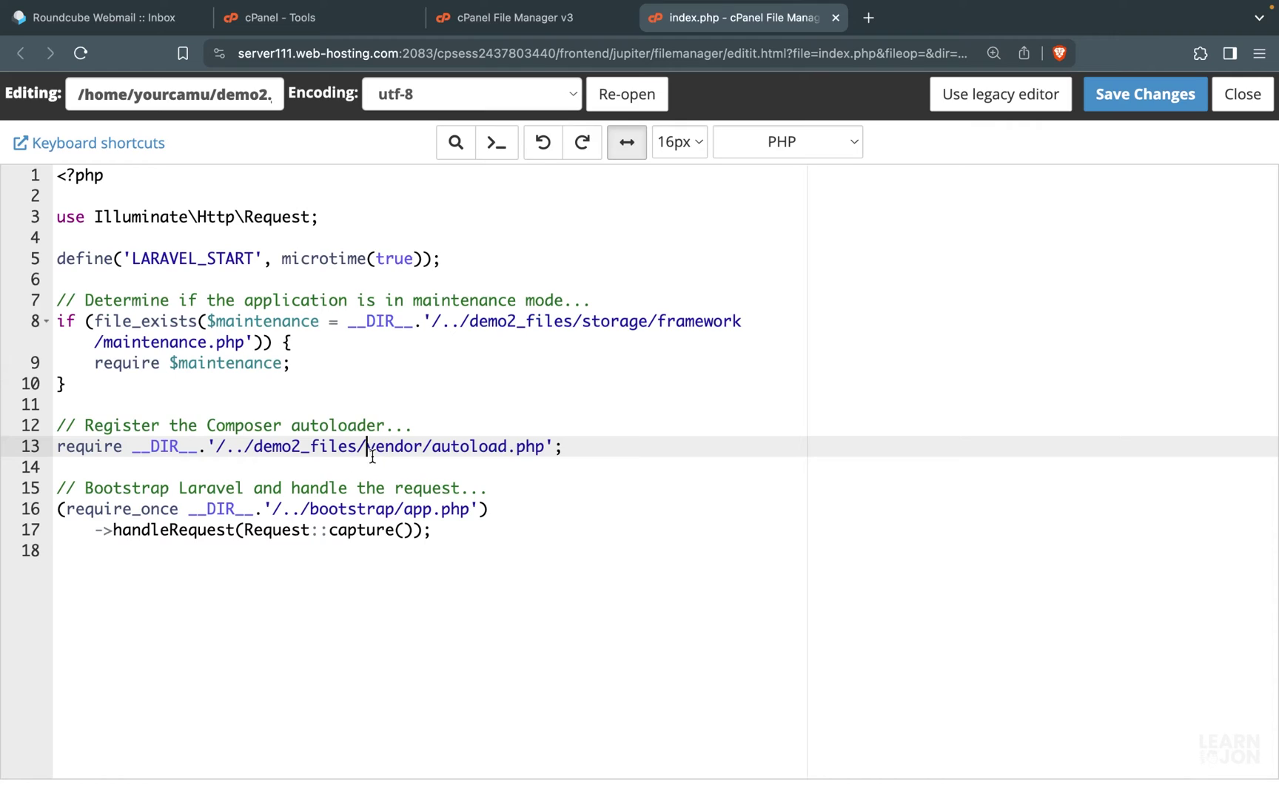
left_click(312, 504)
key("ctrl+v")
Save the edited index.php and close the editor.
left_click(592, 551)
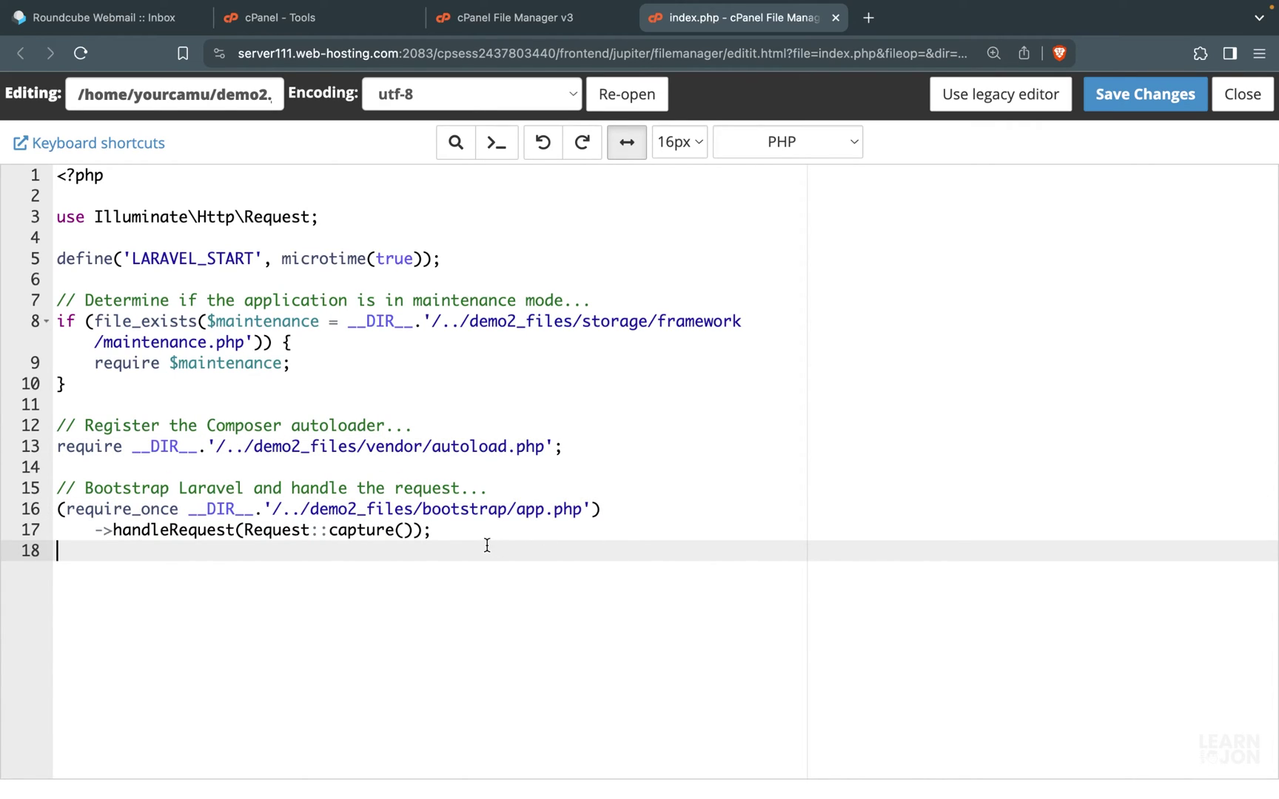
left_click(1141, 119)
left_click(836, 18)
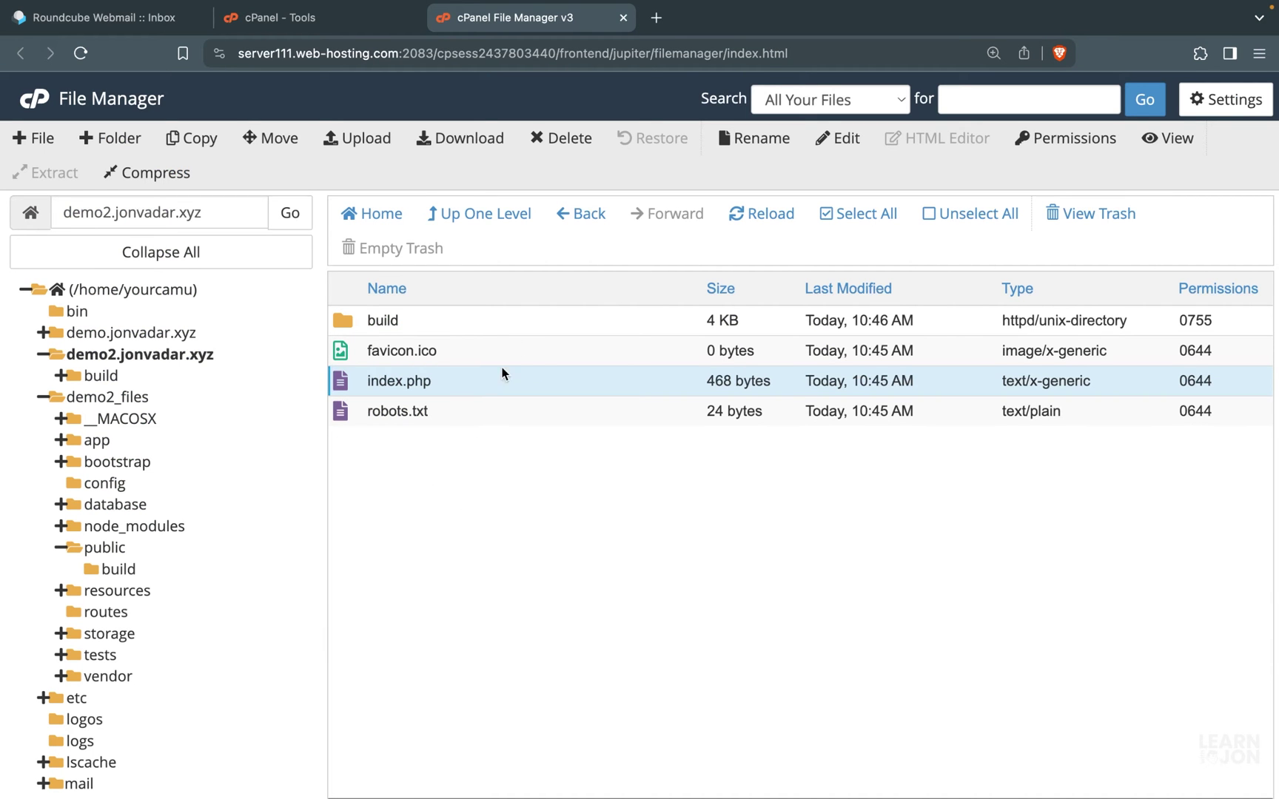
Open cPanel Terminal and change into the demo2_files directory.
left_click(317, 19)
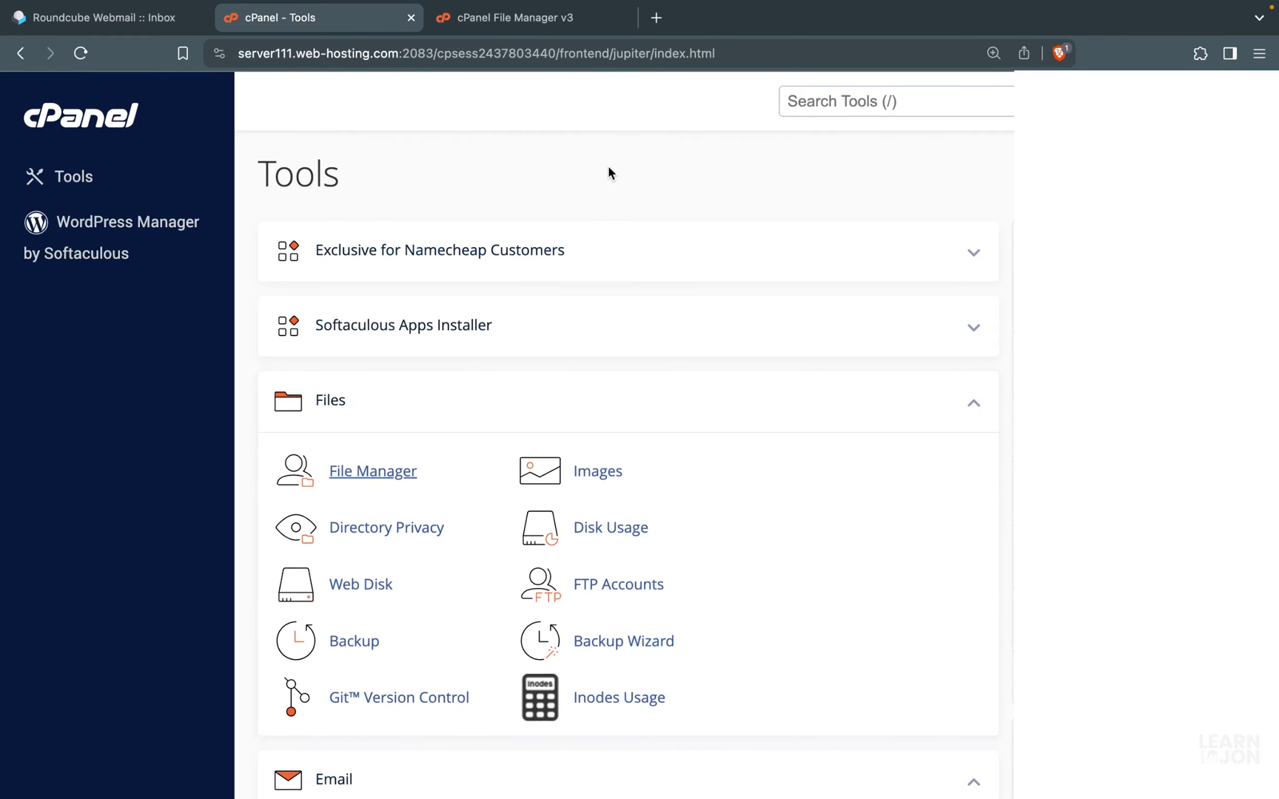
left_click(811, 104)
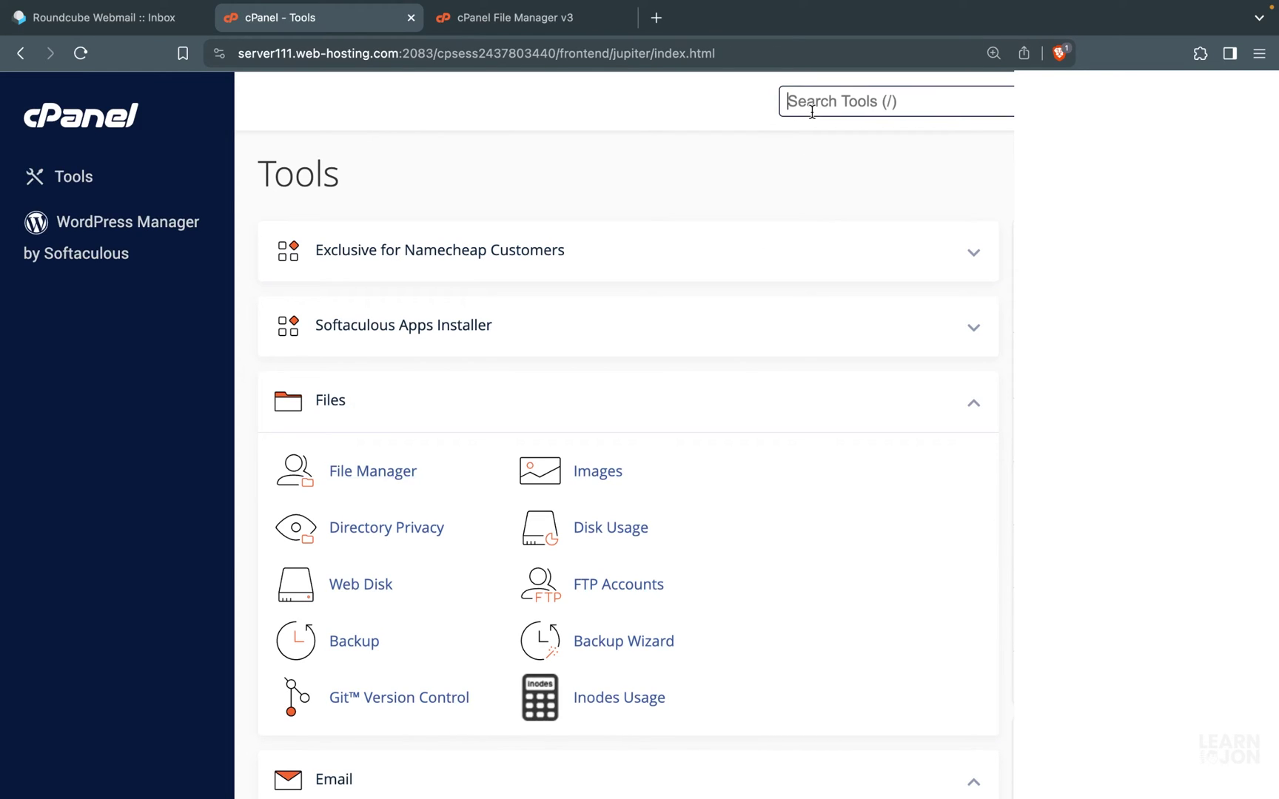
type("termi")
left_click(825, 208)
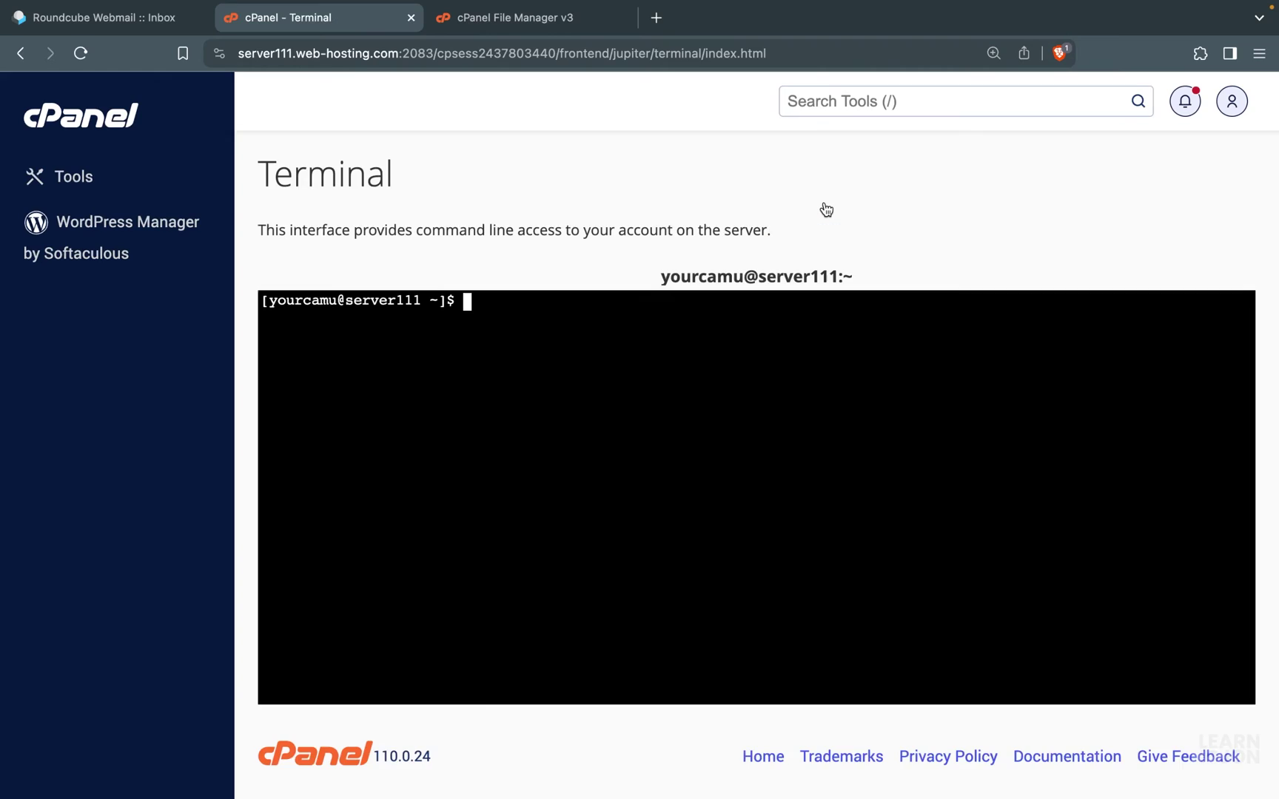
type("cd demo2_files")
key("Return")
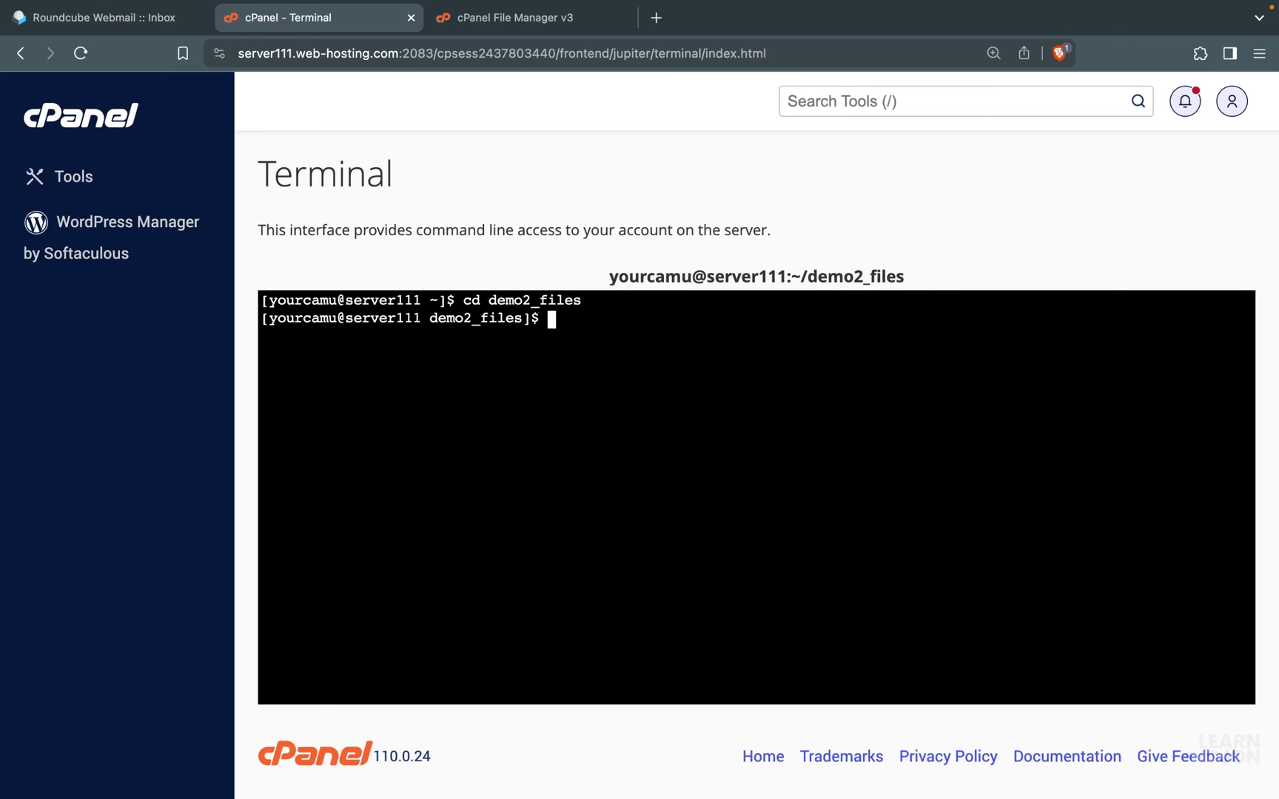
Run php artisan migrate, correcting the 'artiasn' typo, and answer Yes to the production prompt.
type("php artiasn ")
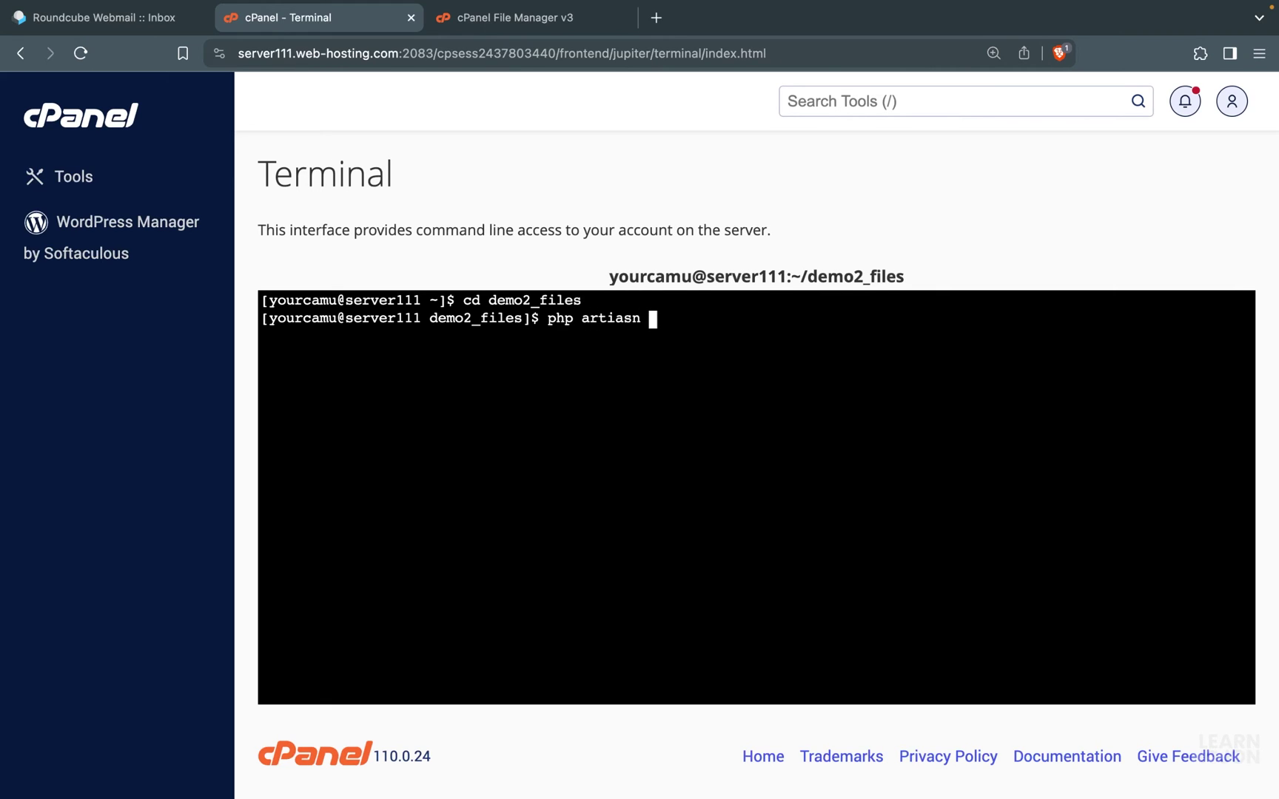
type("migrate")
key("Return")
key("Up")
key("Left")
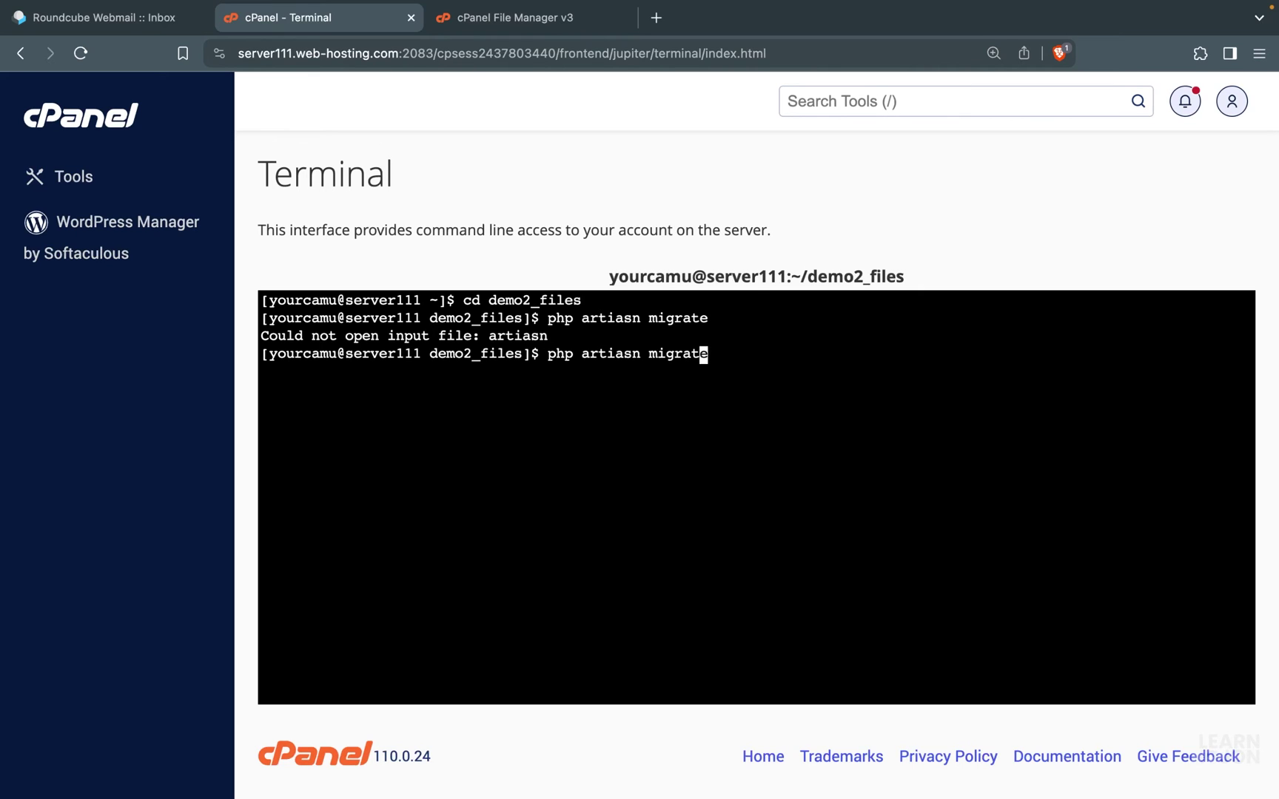
key("Left")
key("Left")
key("Left")
key("Left")
key("Left")
key("Left")
key("Left")
key("BackSpace")
key("BackSpace")
key("BackSpace")
key("BackSpace")
type("san")
key("Return")
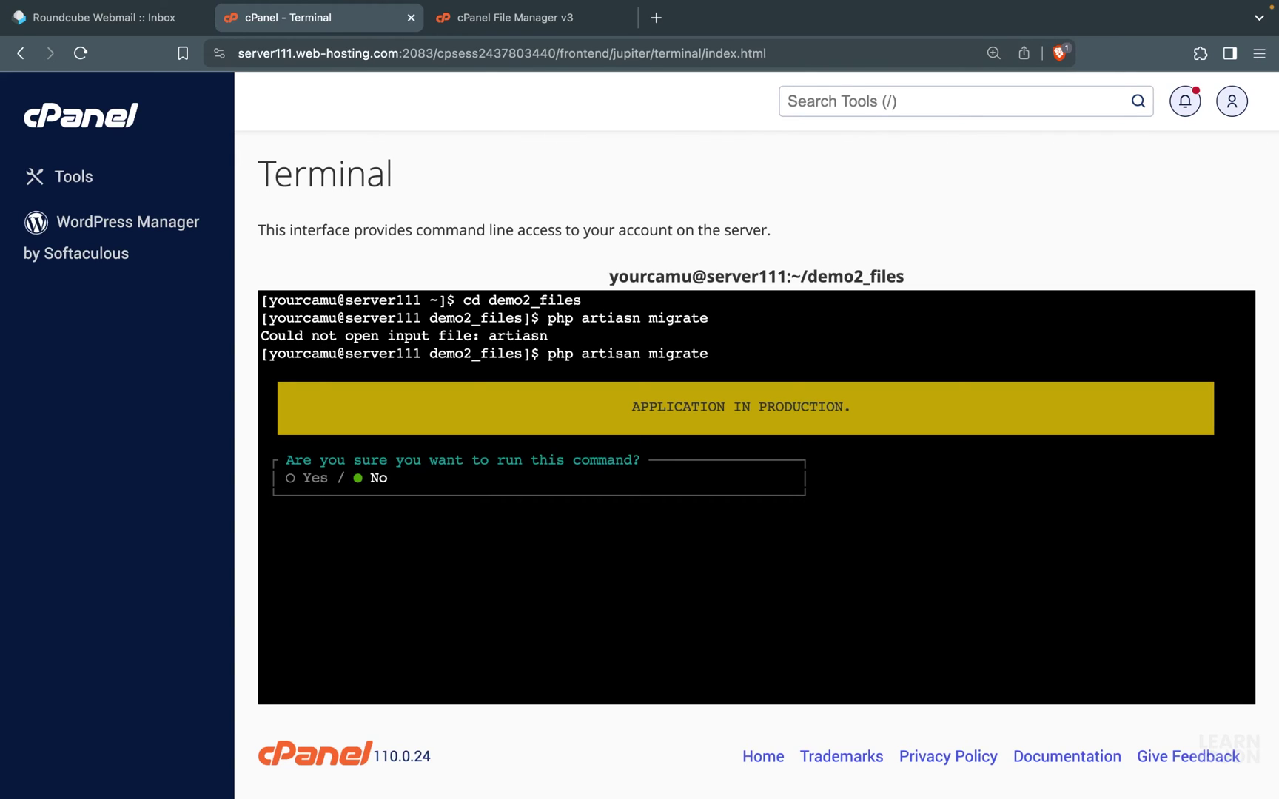
key("Left")
key("Return")
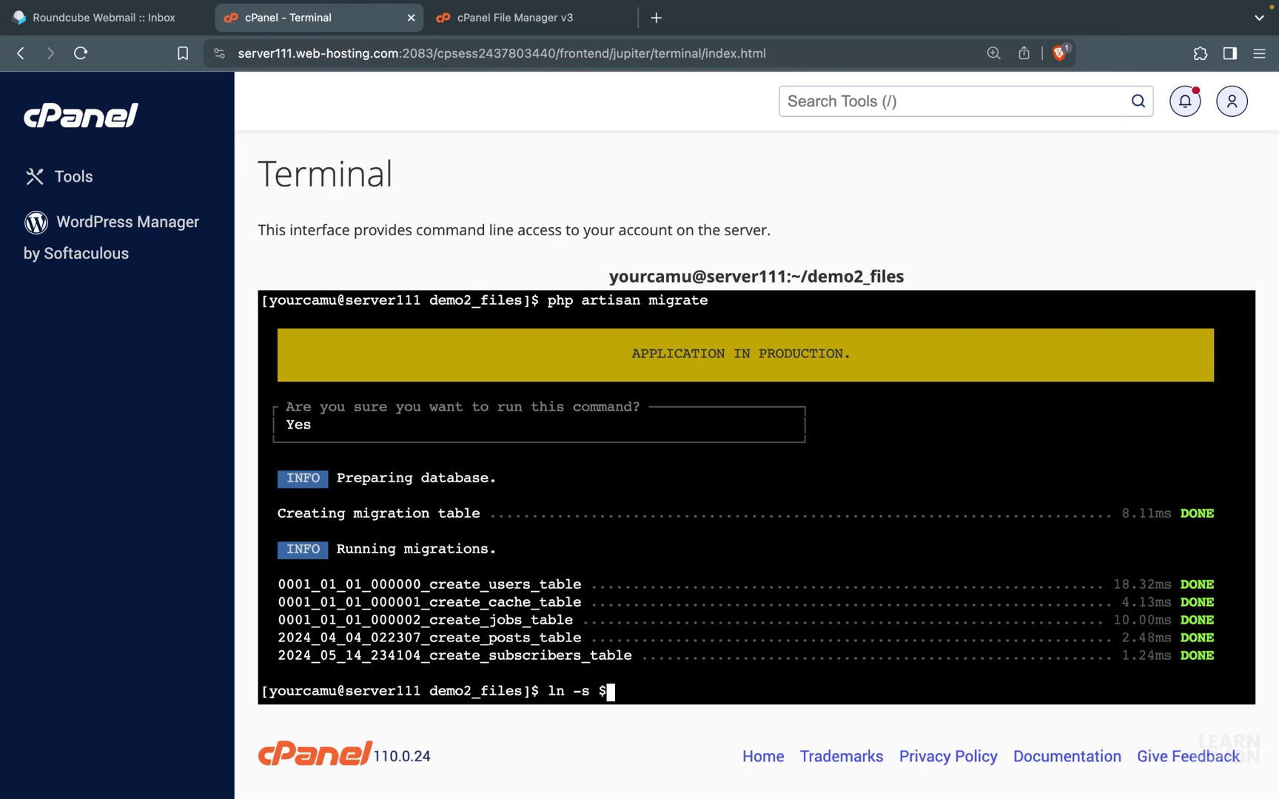
Run ln -s to link $HOME/demo2_files/storage/app/public as $HOME/demo2.jonvadar.xyz/storage.
type("HOME")
type("/")
type("demo2_file")
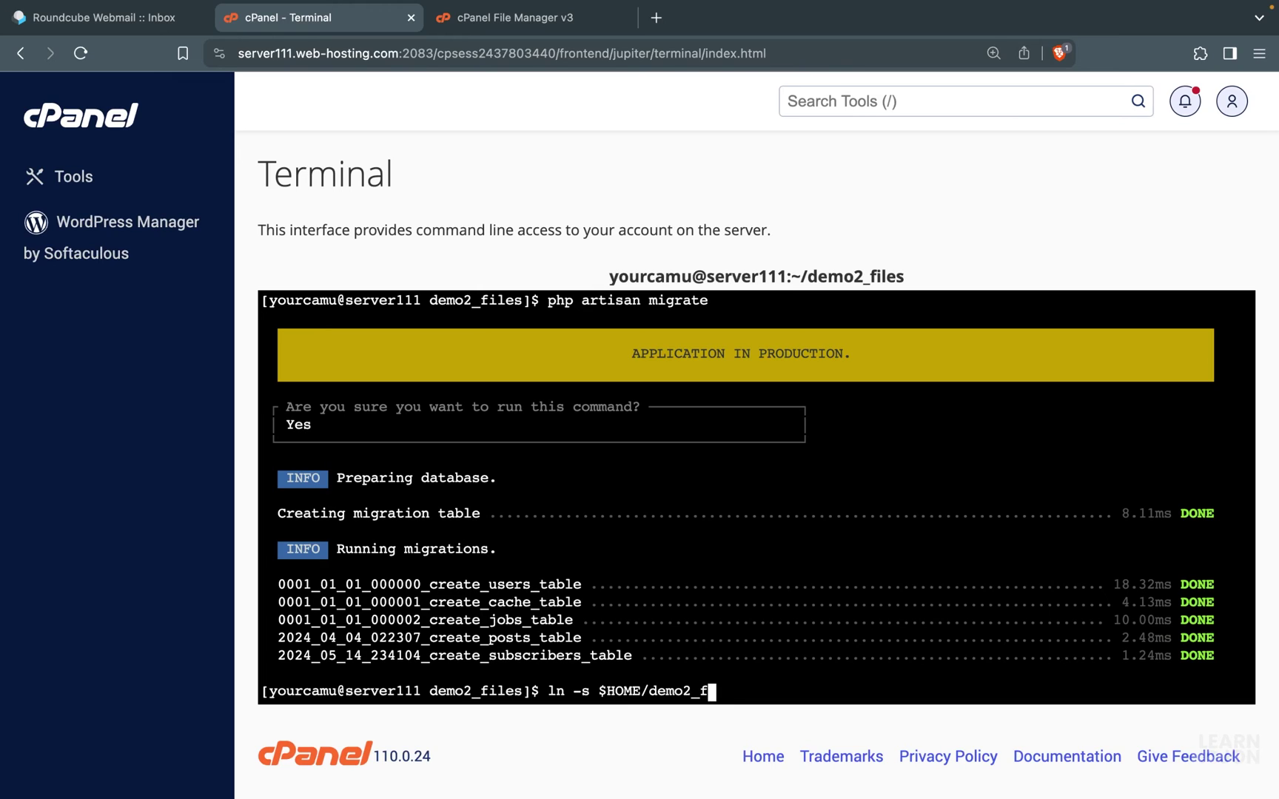
key("Tab")
type("storage/ap")
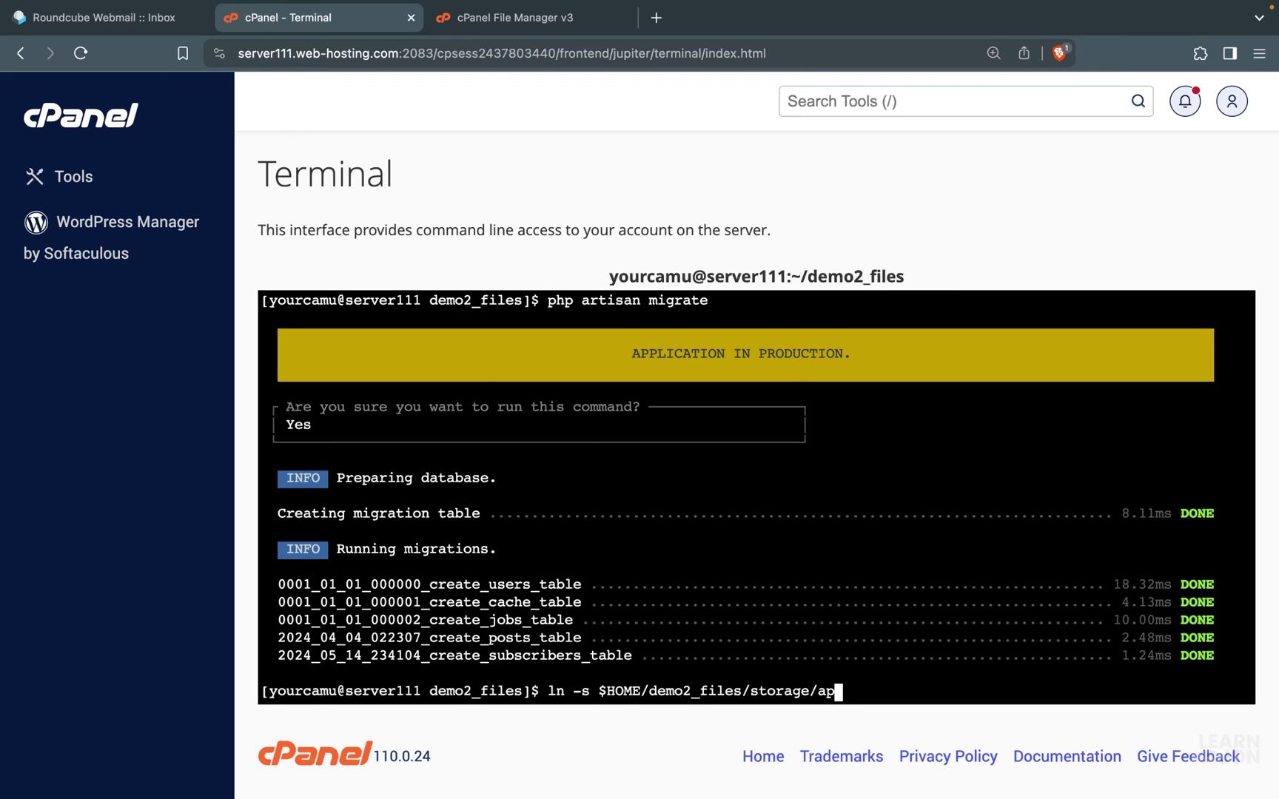
key("Tab")
type("public $HOME")
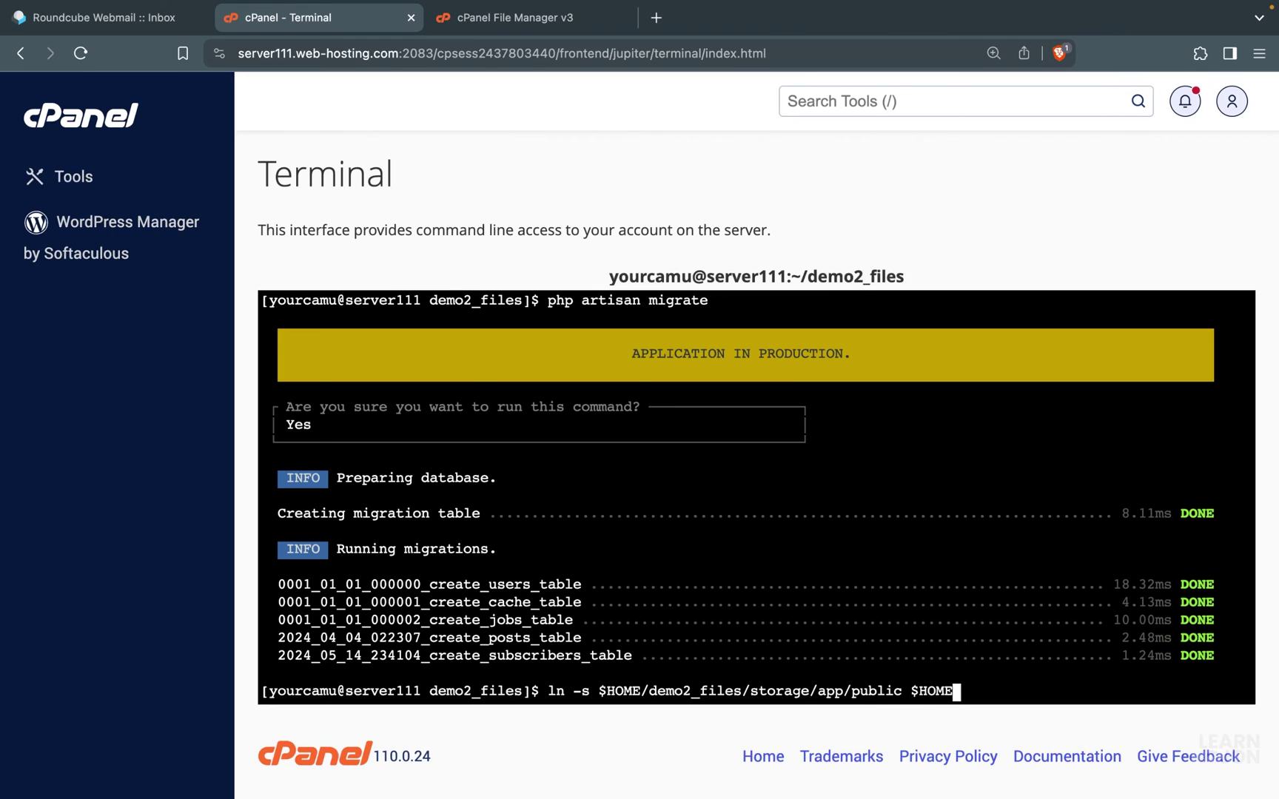
type("/demo2.")
key("Tab")
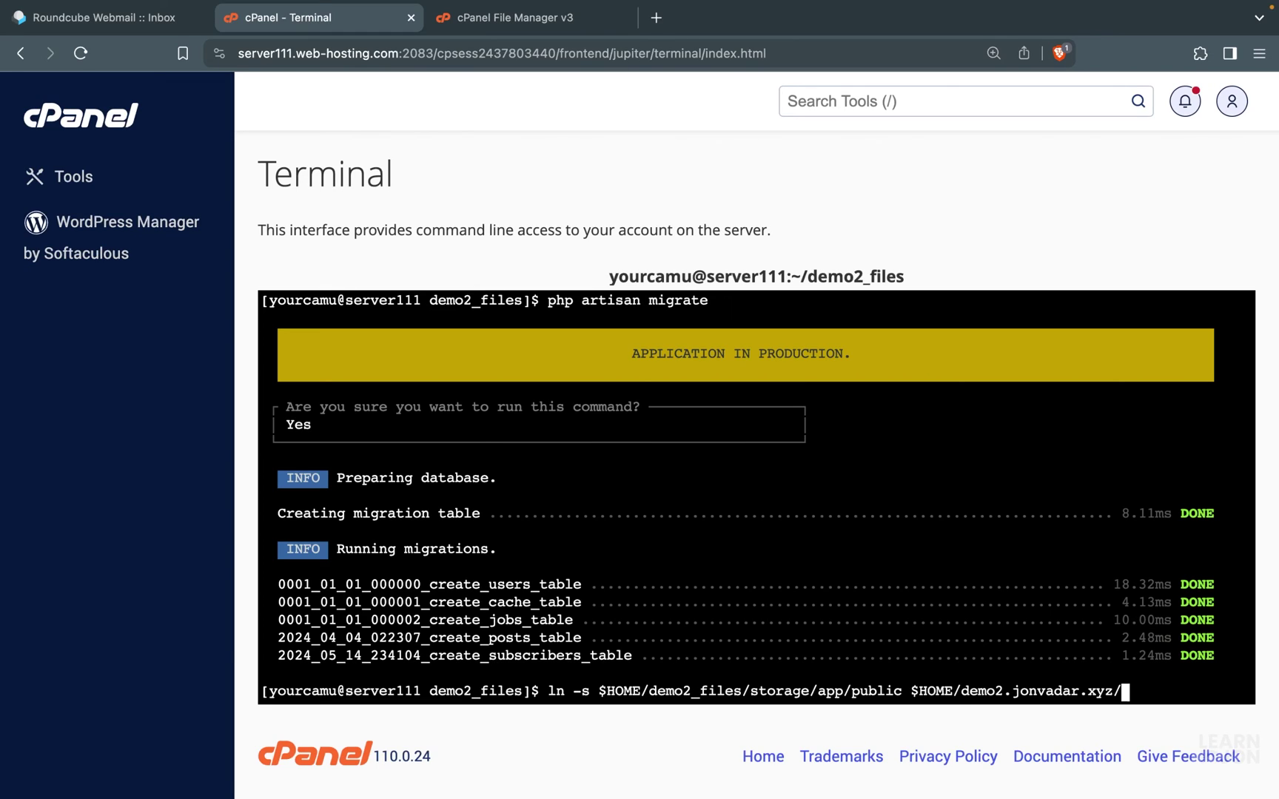
type("storage")
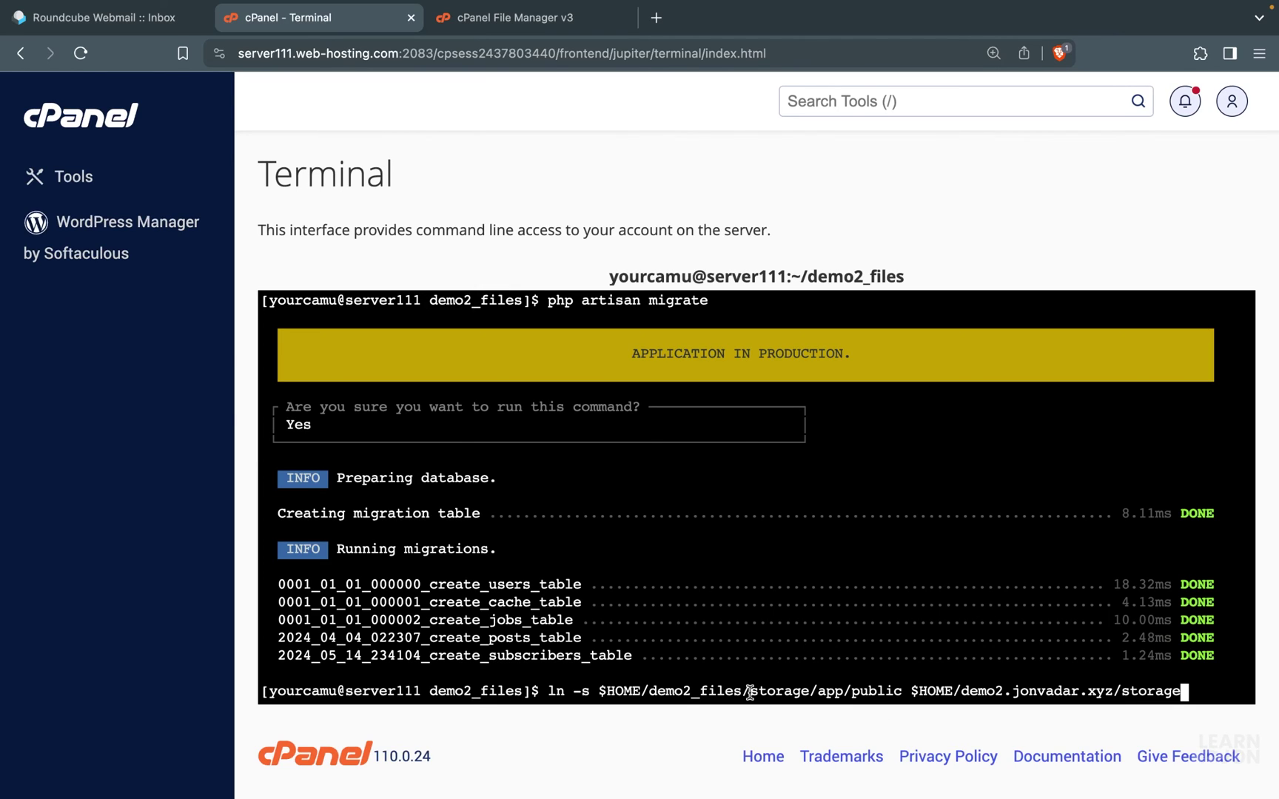
key("Return")
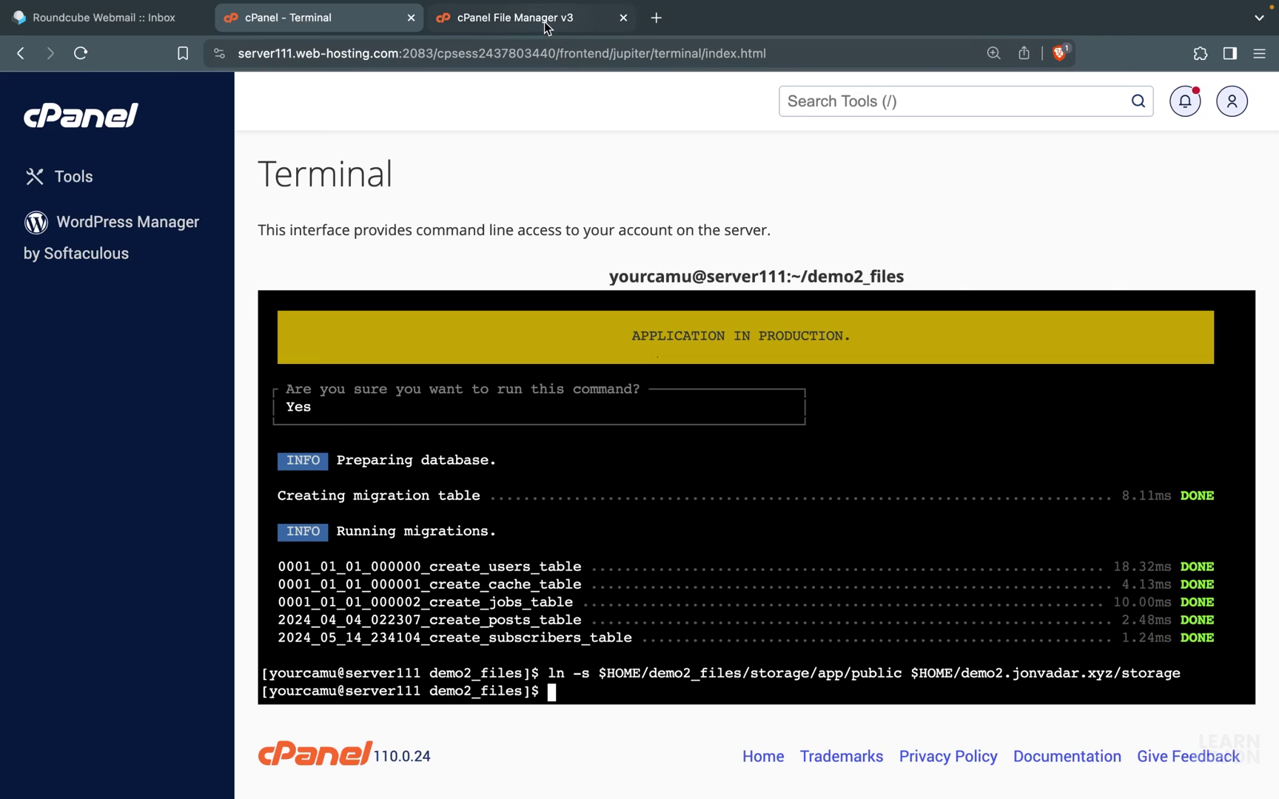
Reload File Manager to see the storage link, then load demo2.jonvadar.xyz/posts in a new tab.
left_click(545, 22)
left_click(757, 223)
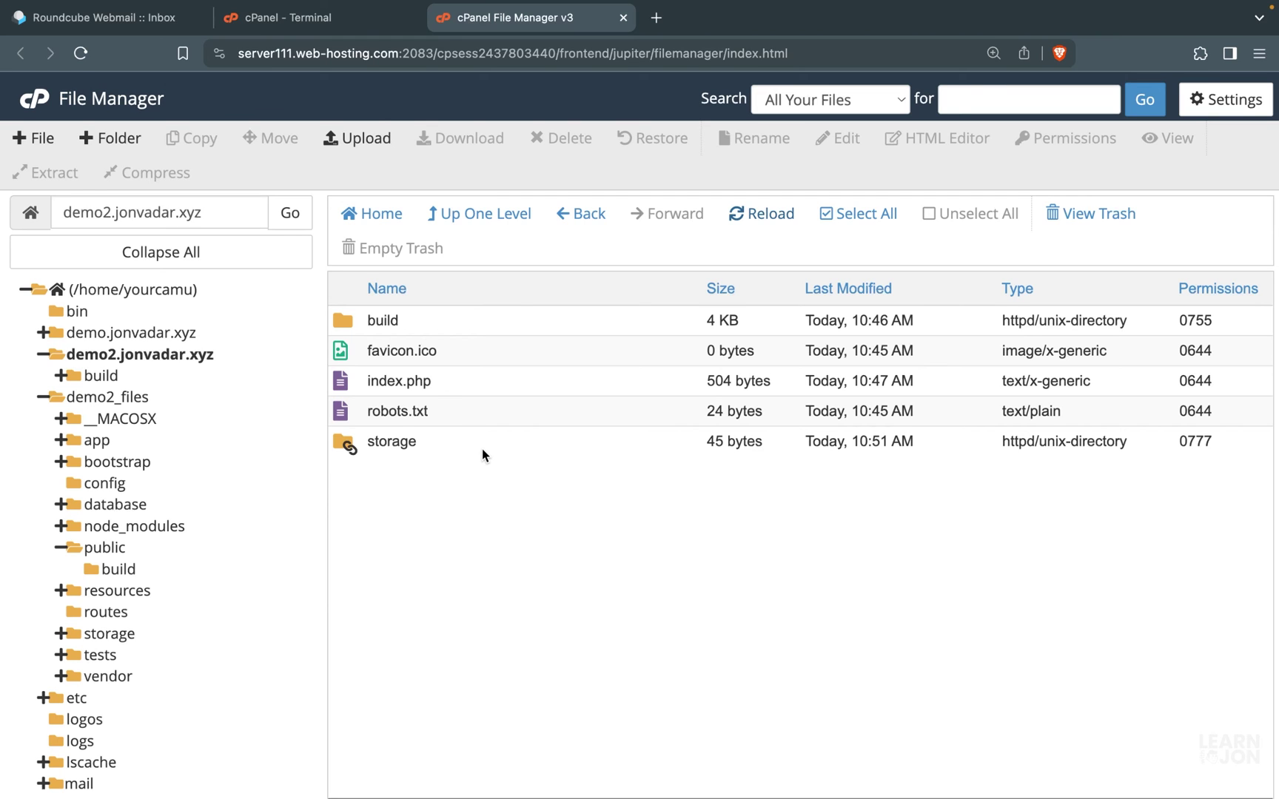
left_click(656, 17)
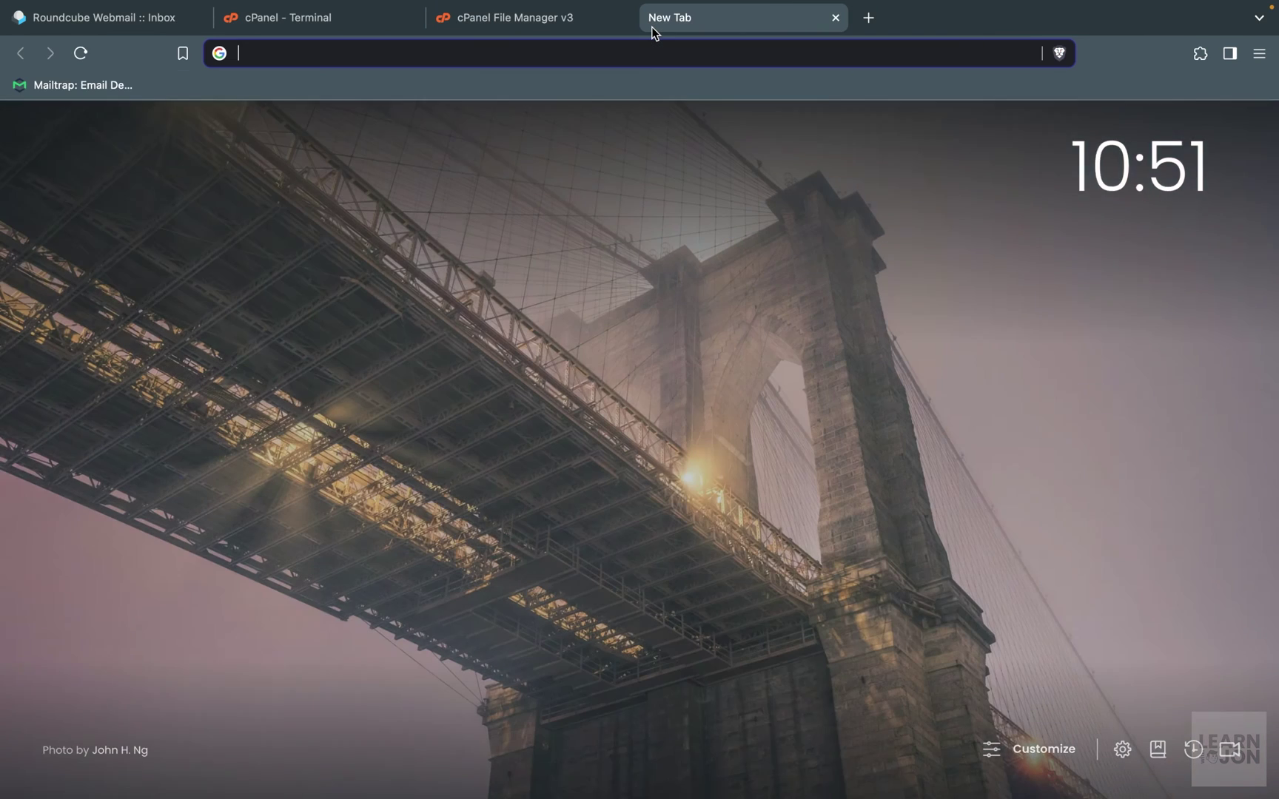
type("demo2.jonvadar.xyz/posts")
key("Return")
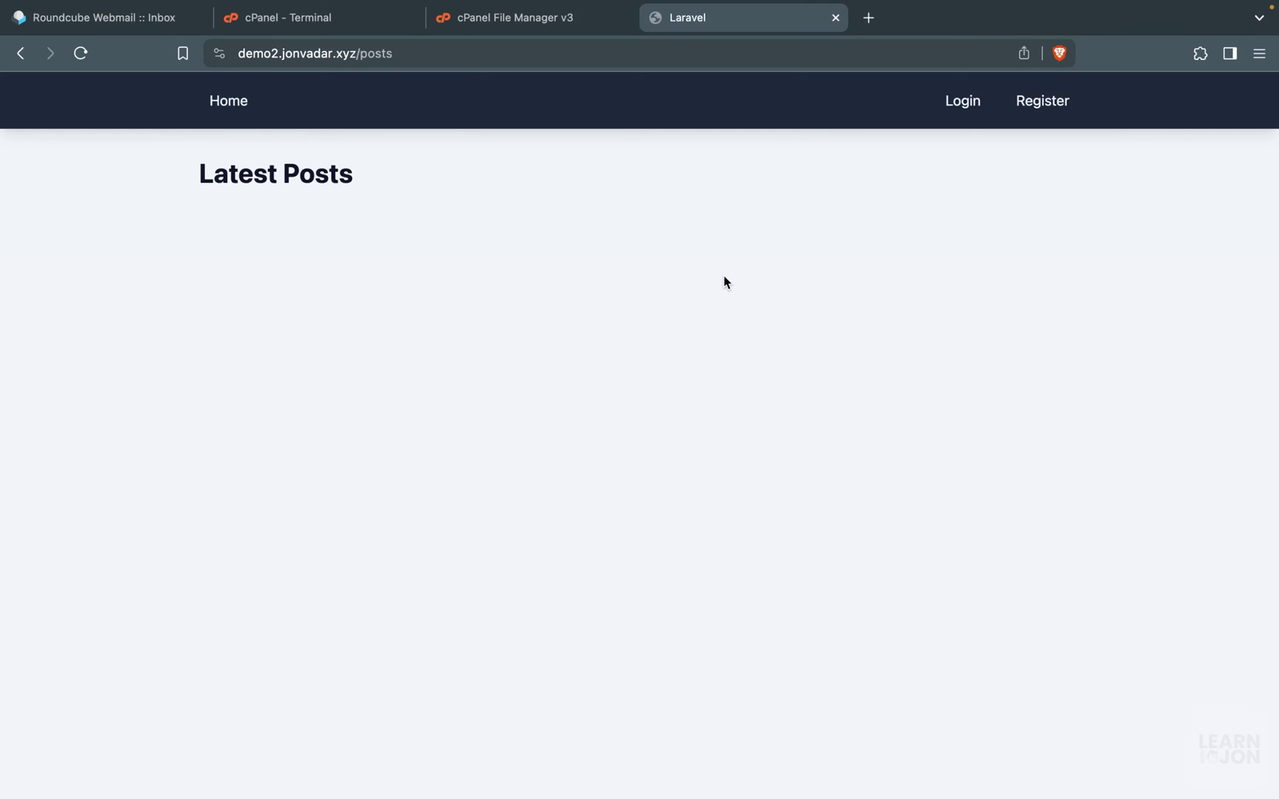
On the Register form, fill the username and paste the webmail account's address into Email.
left_click(1036, 101)
left_click(482, 263)
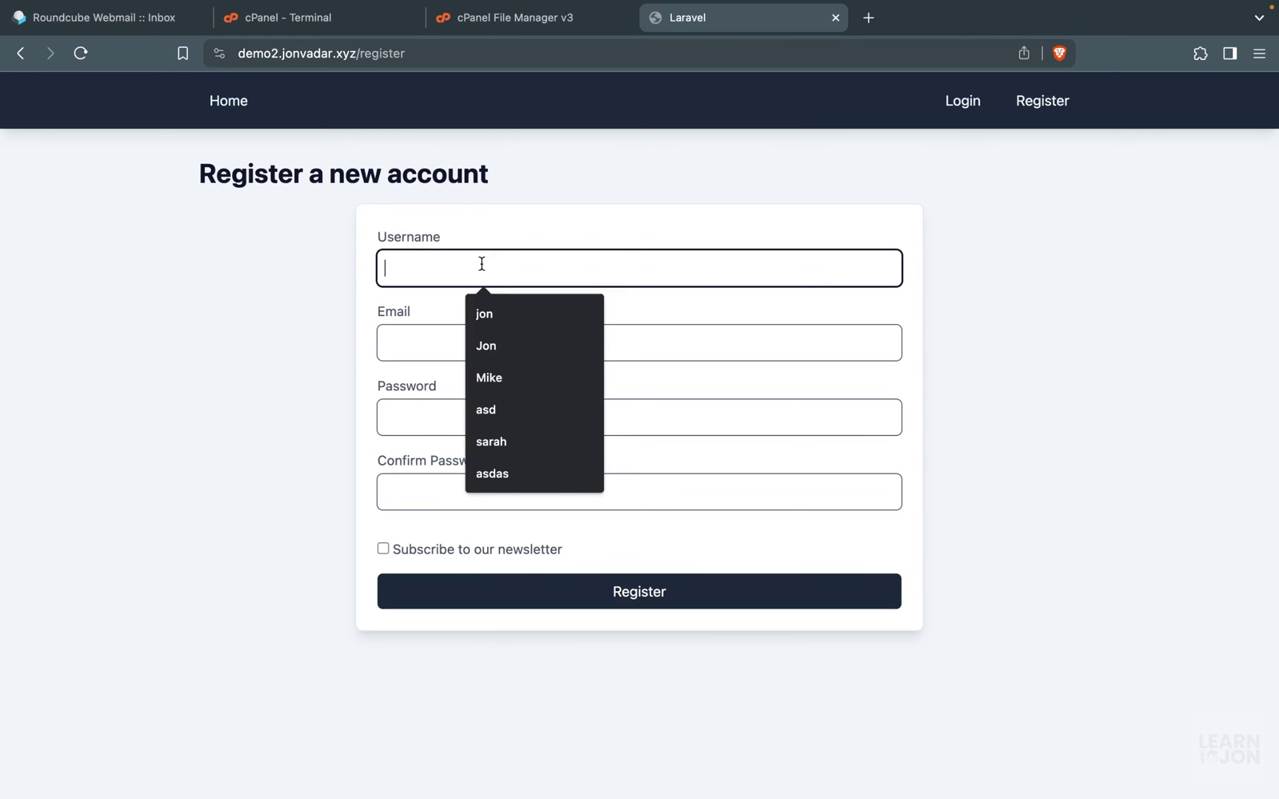
left_click(478, 343)
key("Tab")
left_click(122, 19)
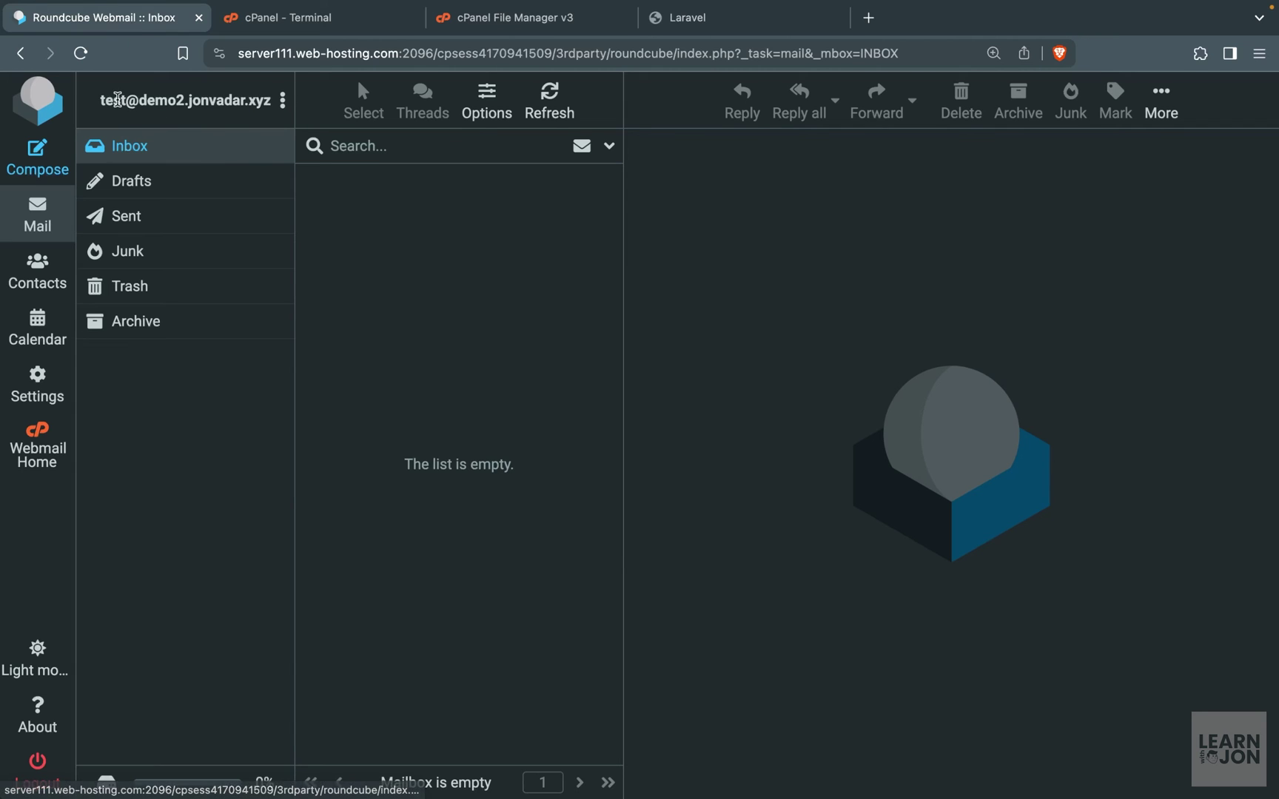
left_click_drag(101, 100, 272, 104)
key("super+c")
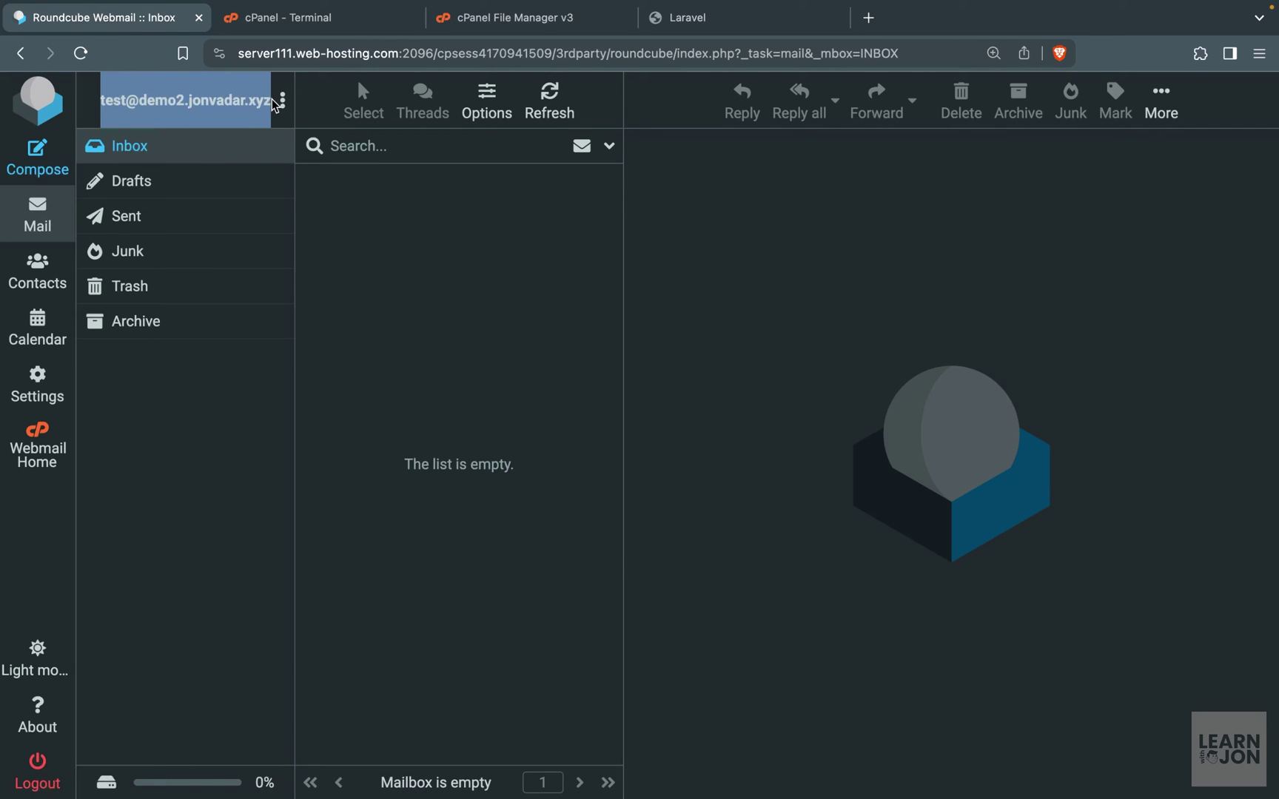
left_click(688, 17)
left_click(546, 354)
key("super+v")
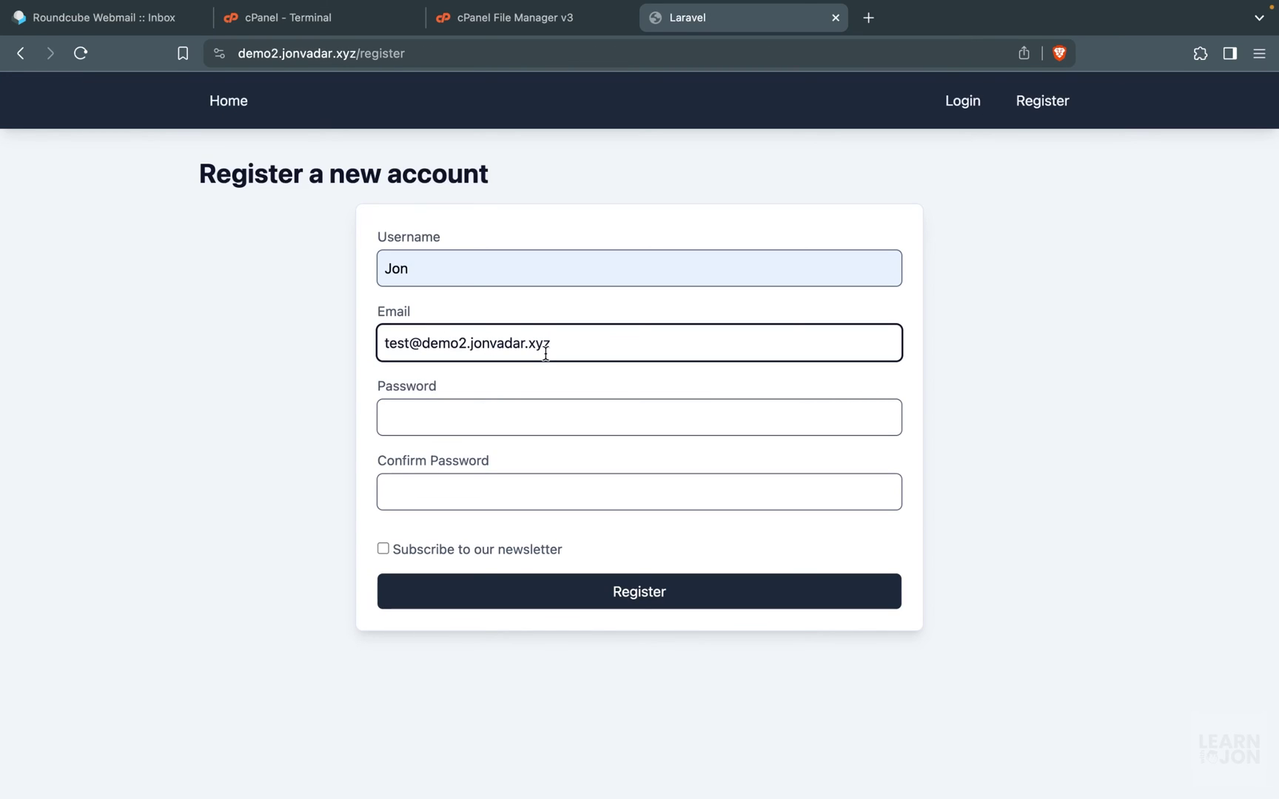
Enter and confirm the account password, tick the newsletter box, and submit the registration.
left_click(414, 420)
left_click(413, 491)
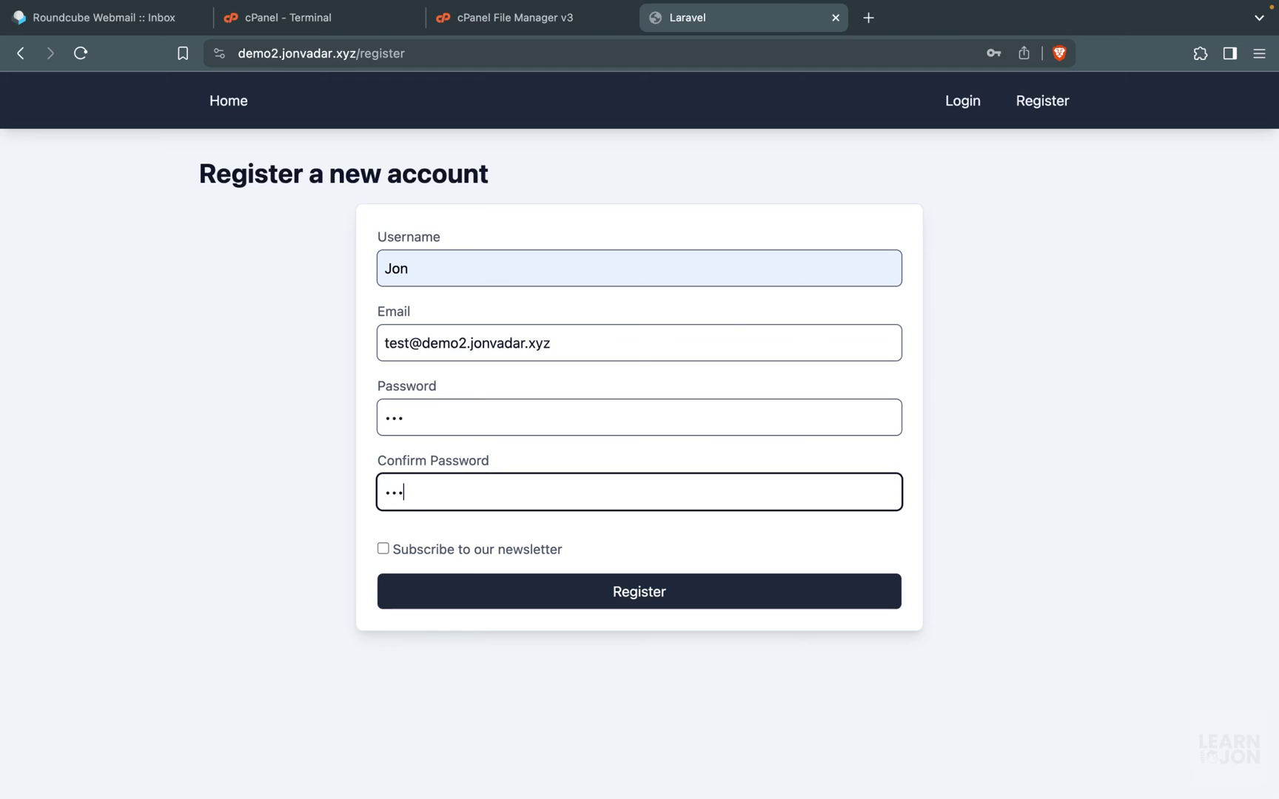
left_click(384, 552)
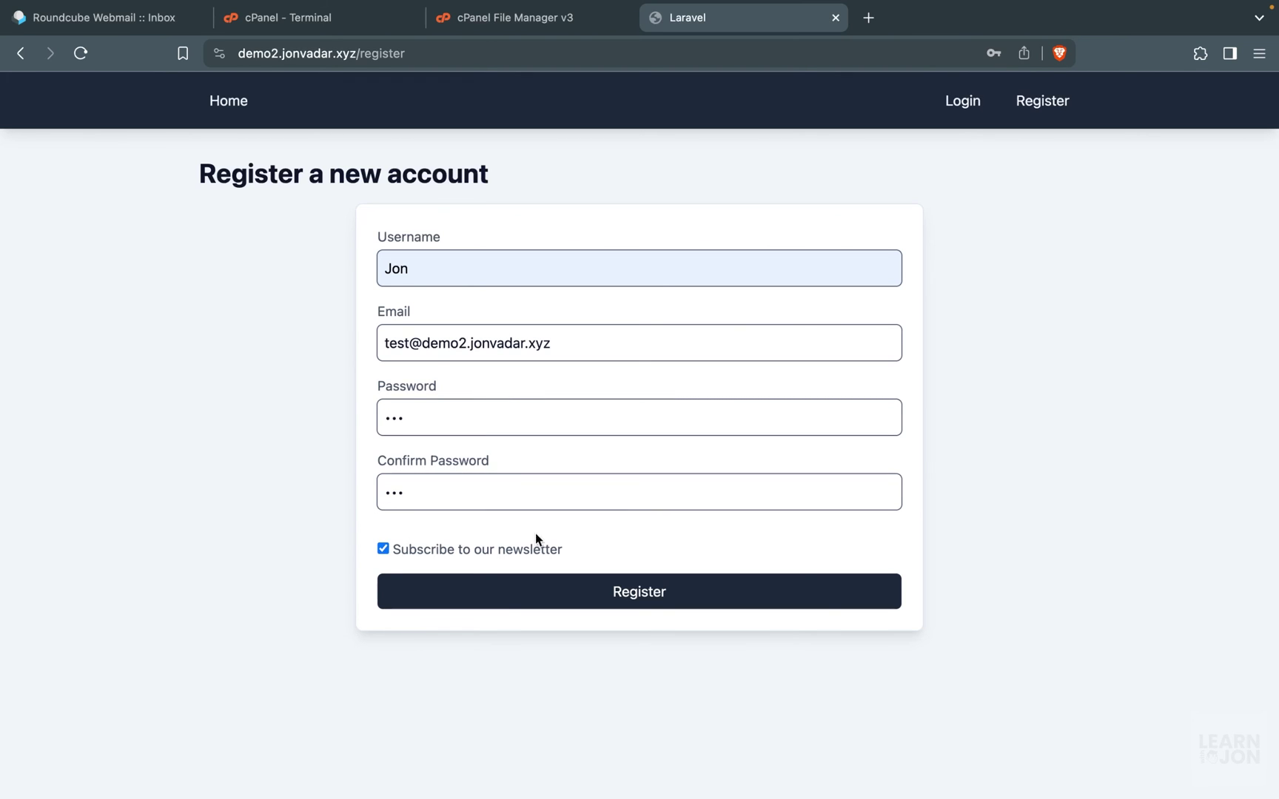
left_click(643, 593)
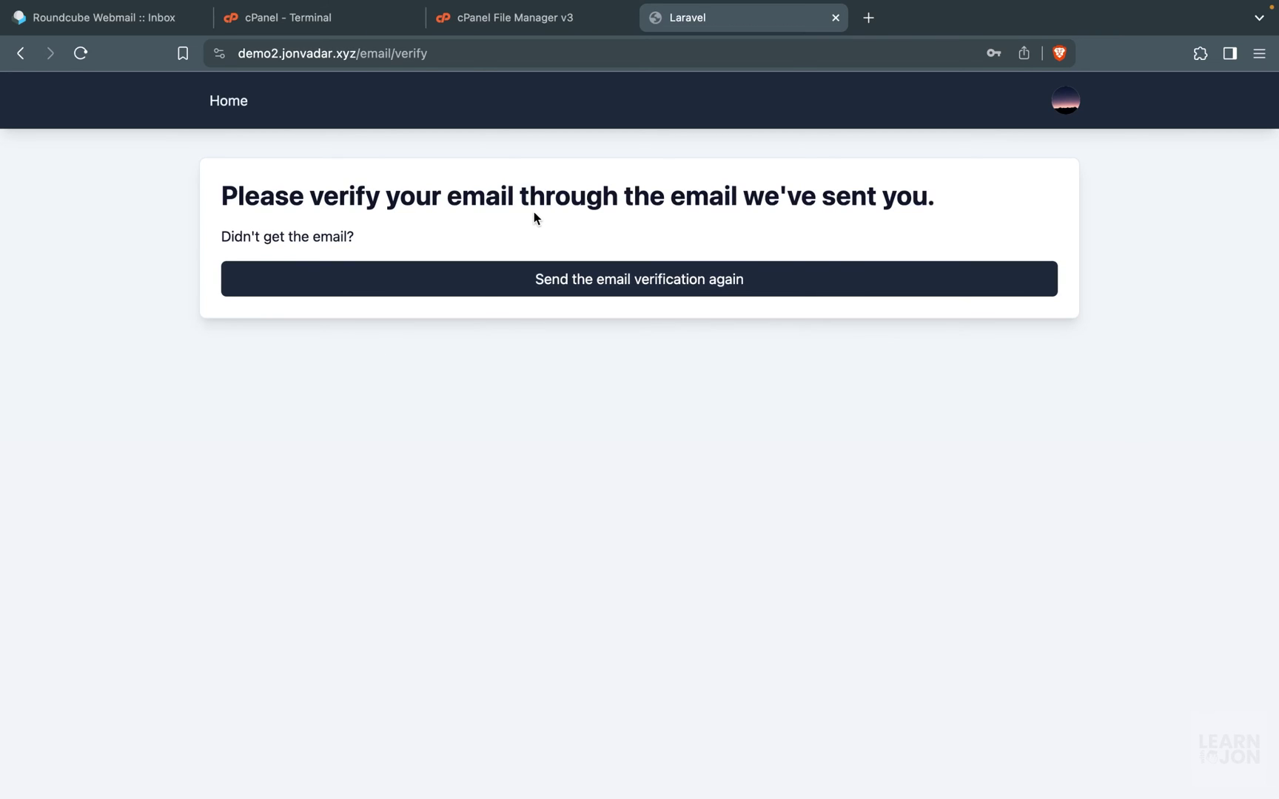
left_click(131, 24)
Refresh Roundcube, follow Verify Email in the Please Verify Email Address message, and close the old tab.
left_click(548, 108)
left_click(440, 254)
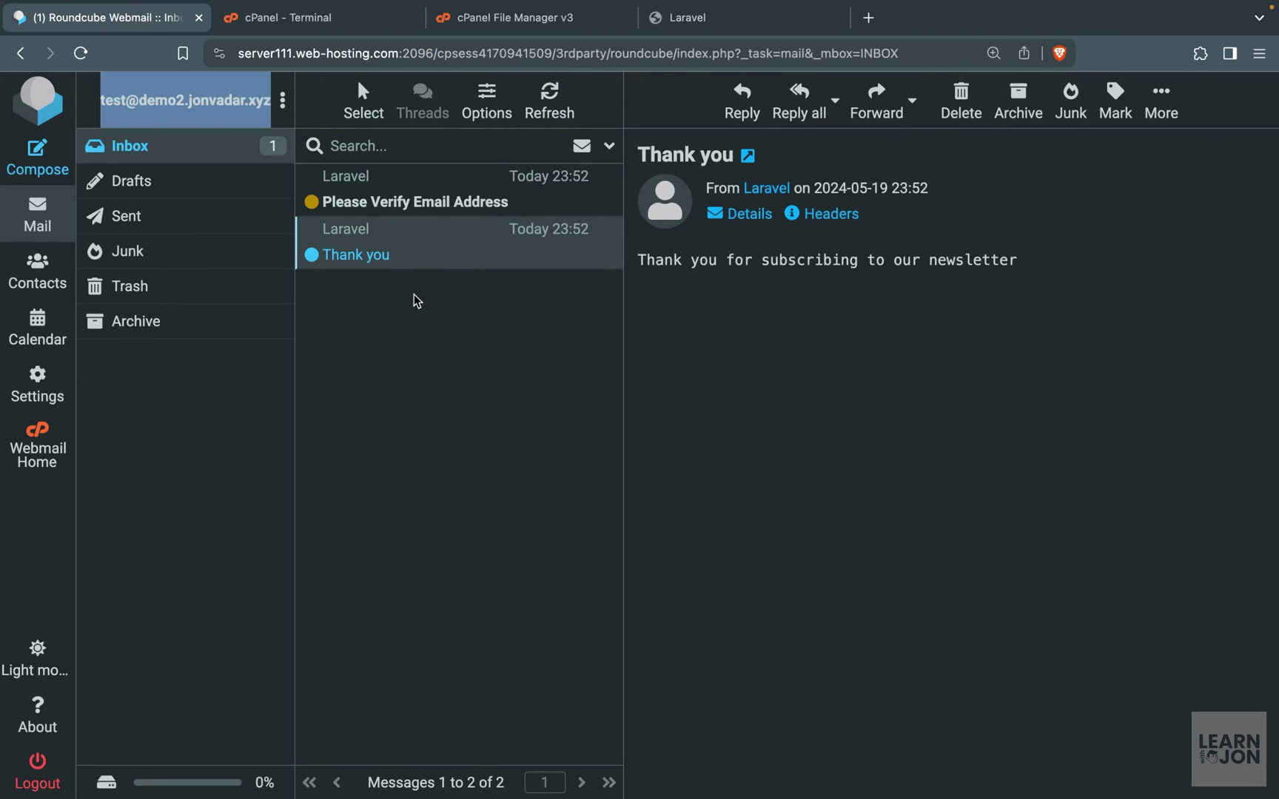
left_click(398, 215)
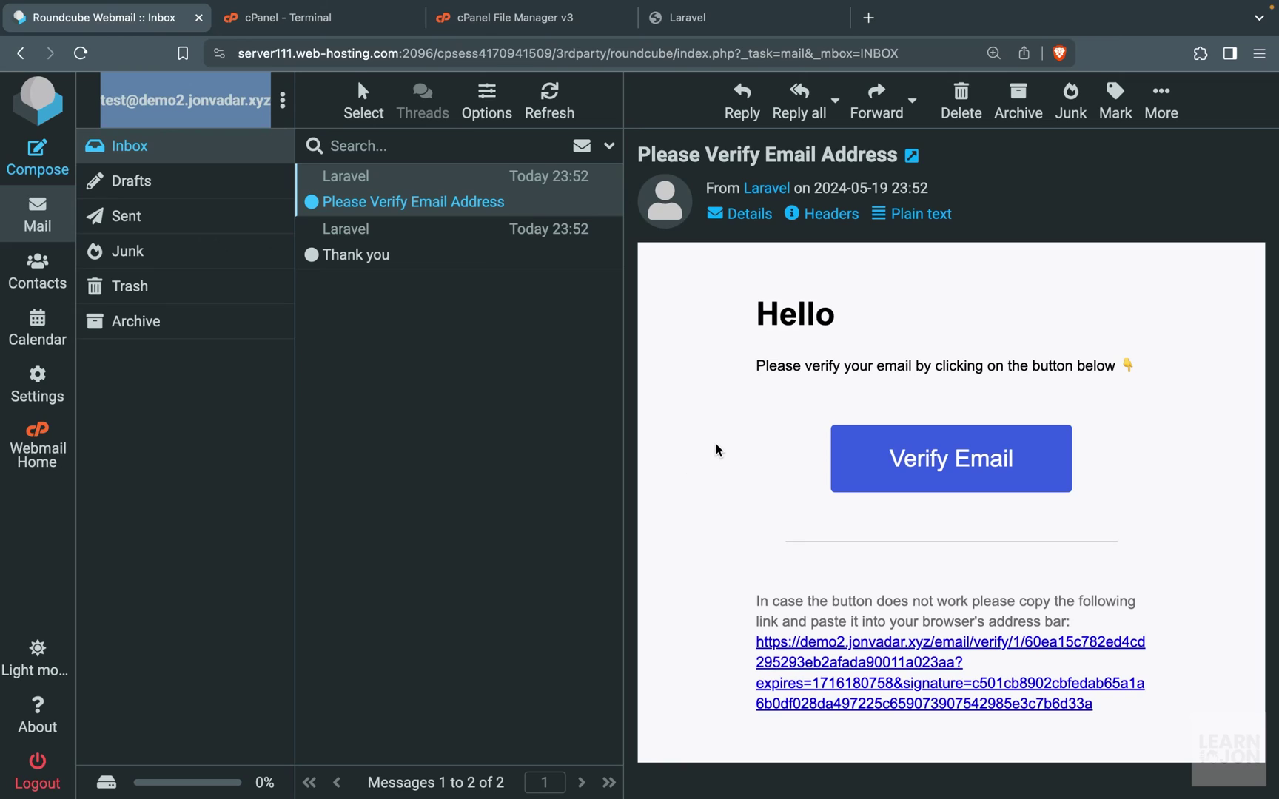
left_click(879, 479)
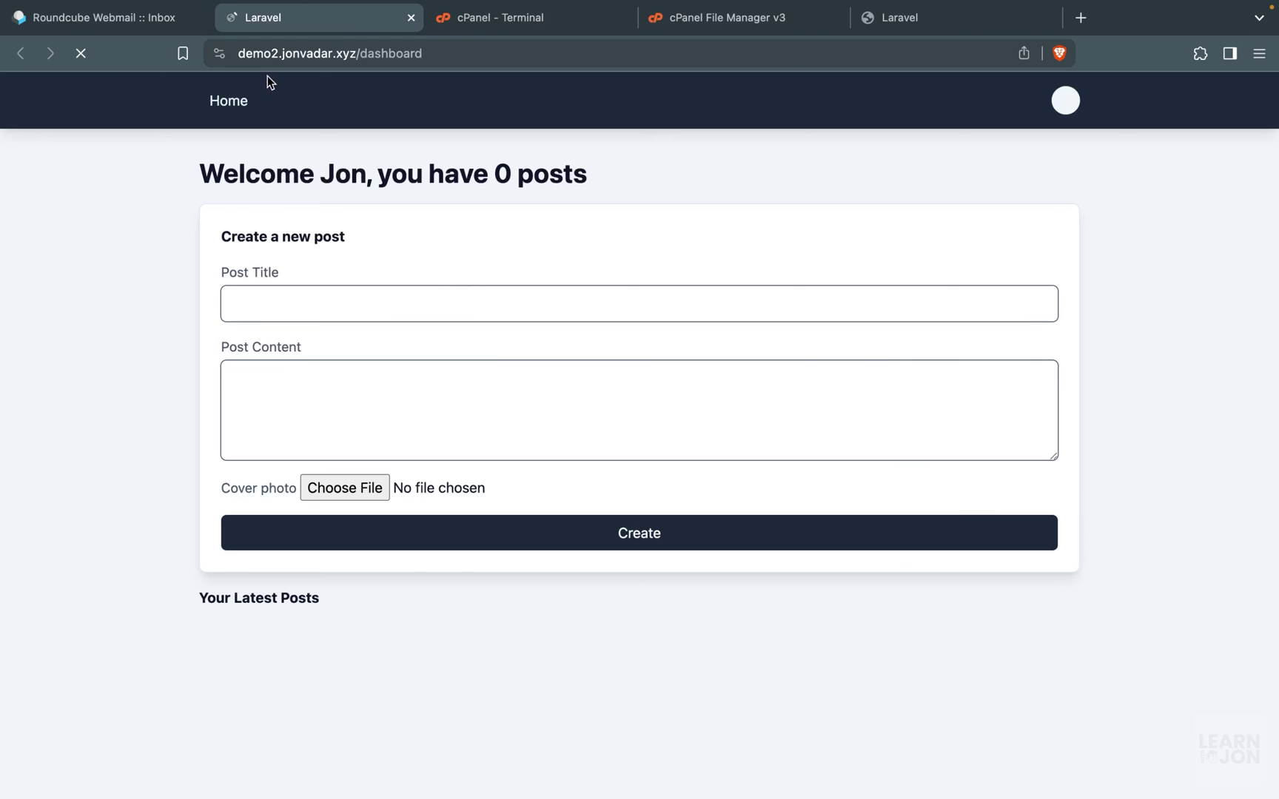
left_click(467, 39)
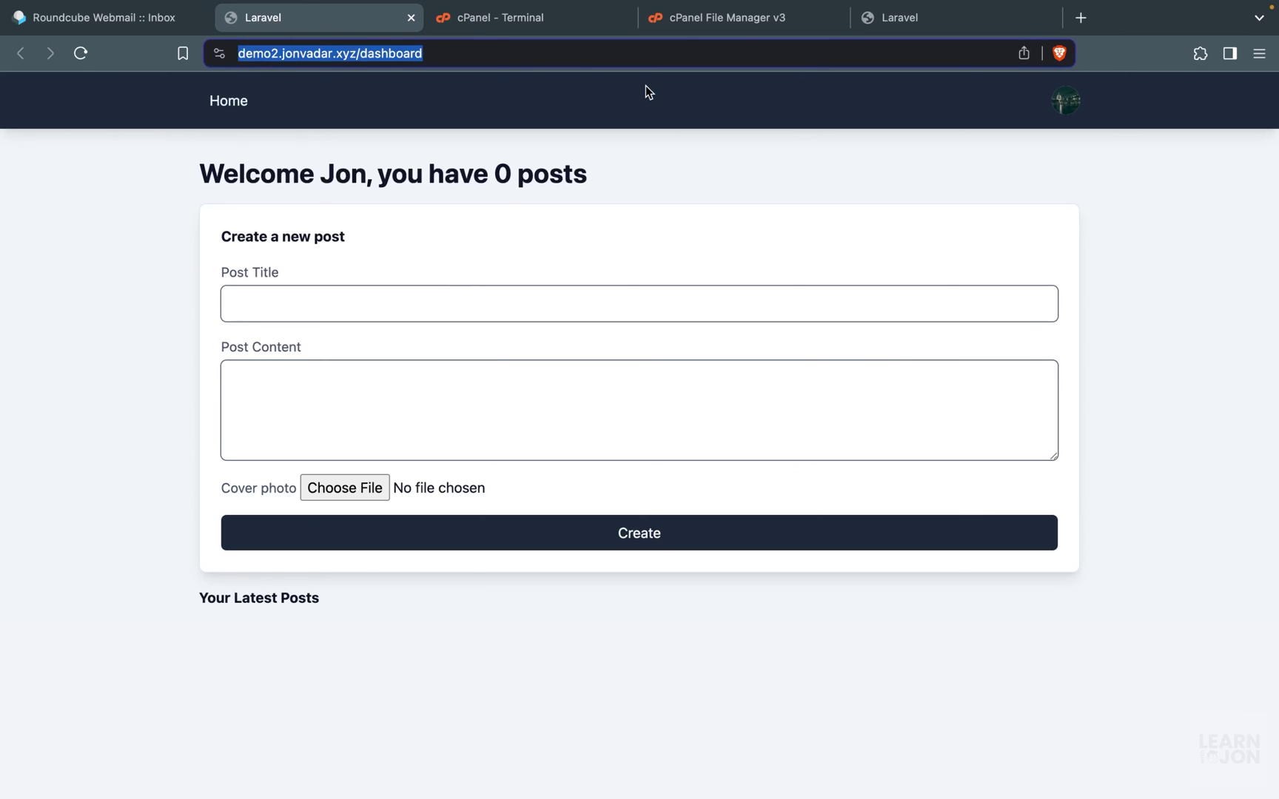
left_click(530, 200)
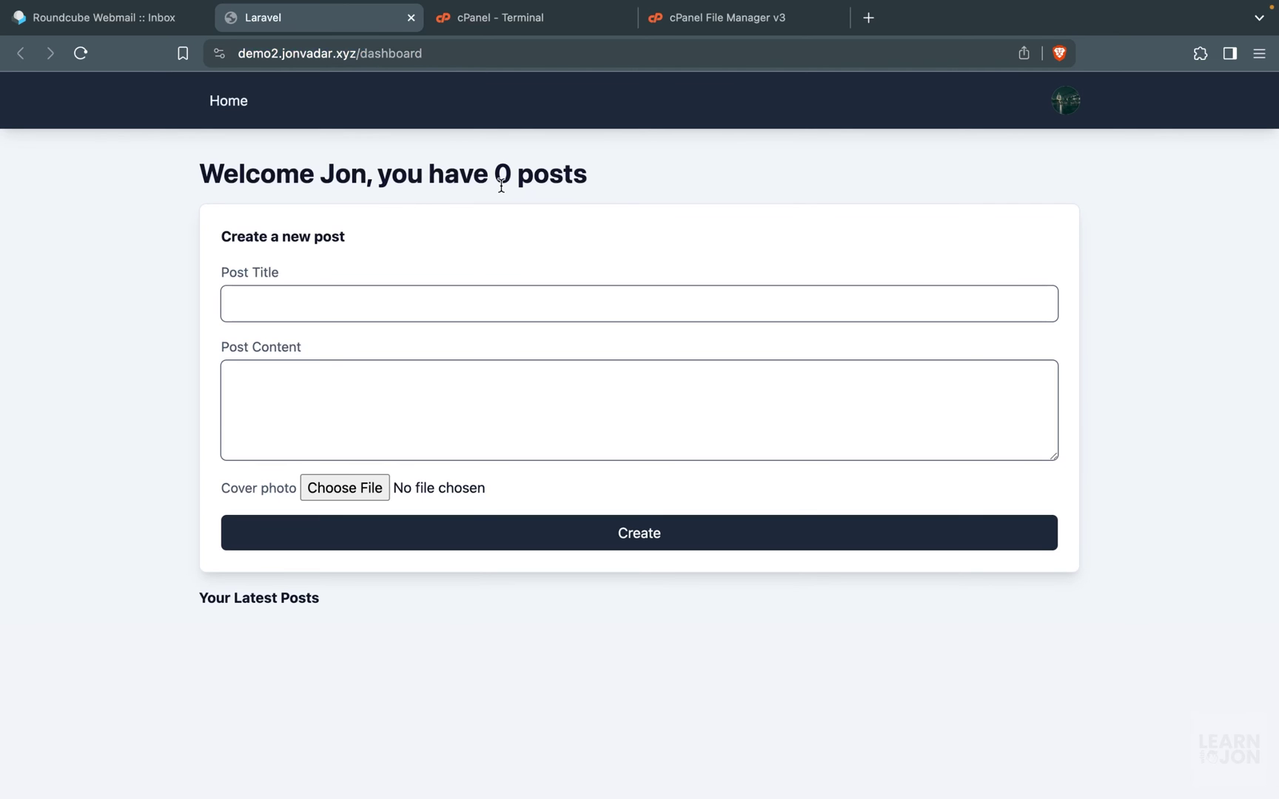
Create 'New post' with content 'askdakhs asjkhdk ajskdjhsa' and cover image 6.png, then view Latest Posts.
left_click(362, 308)
type("New post")
key("Tab")
type("askdakhs ")
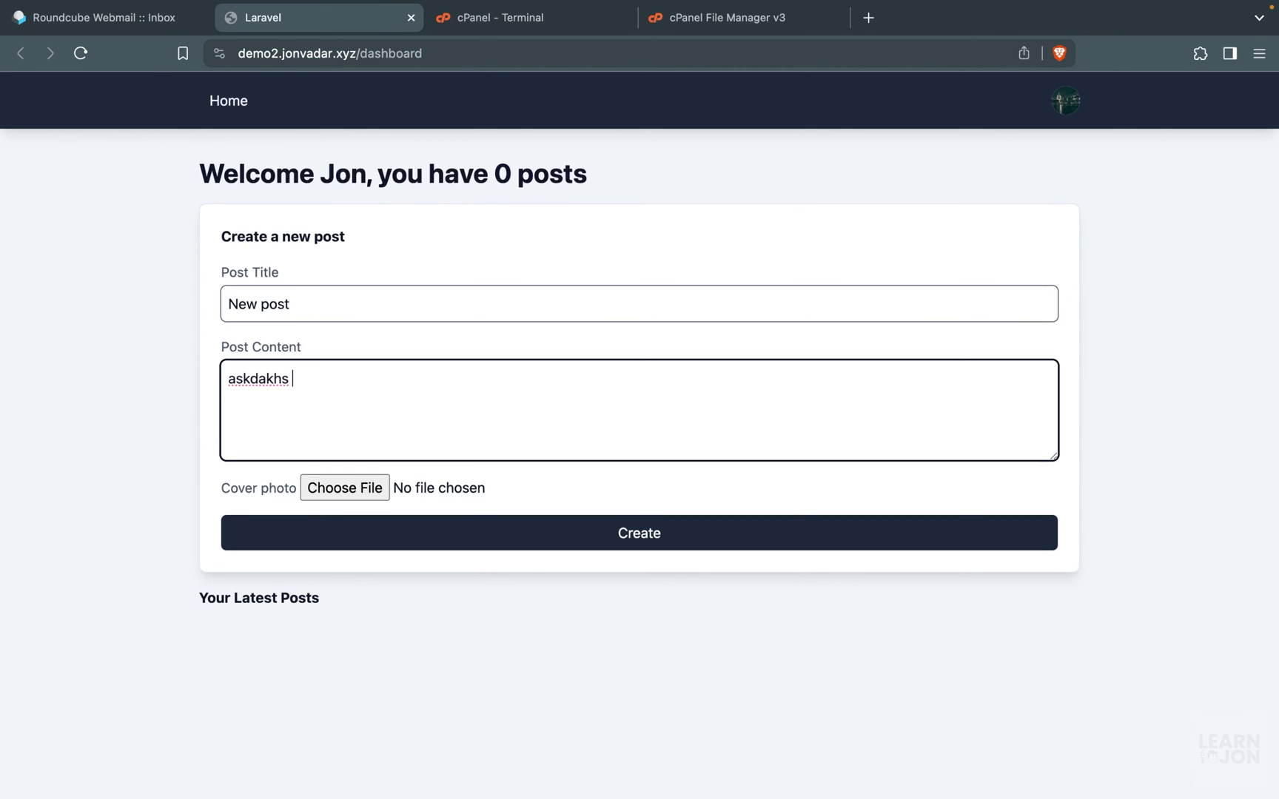
type("asjkhdk ajskdjhsa")
left_click(424, 486)
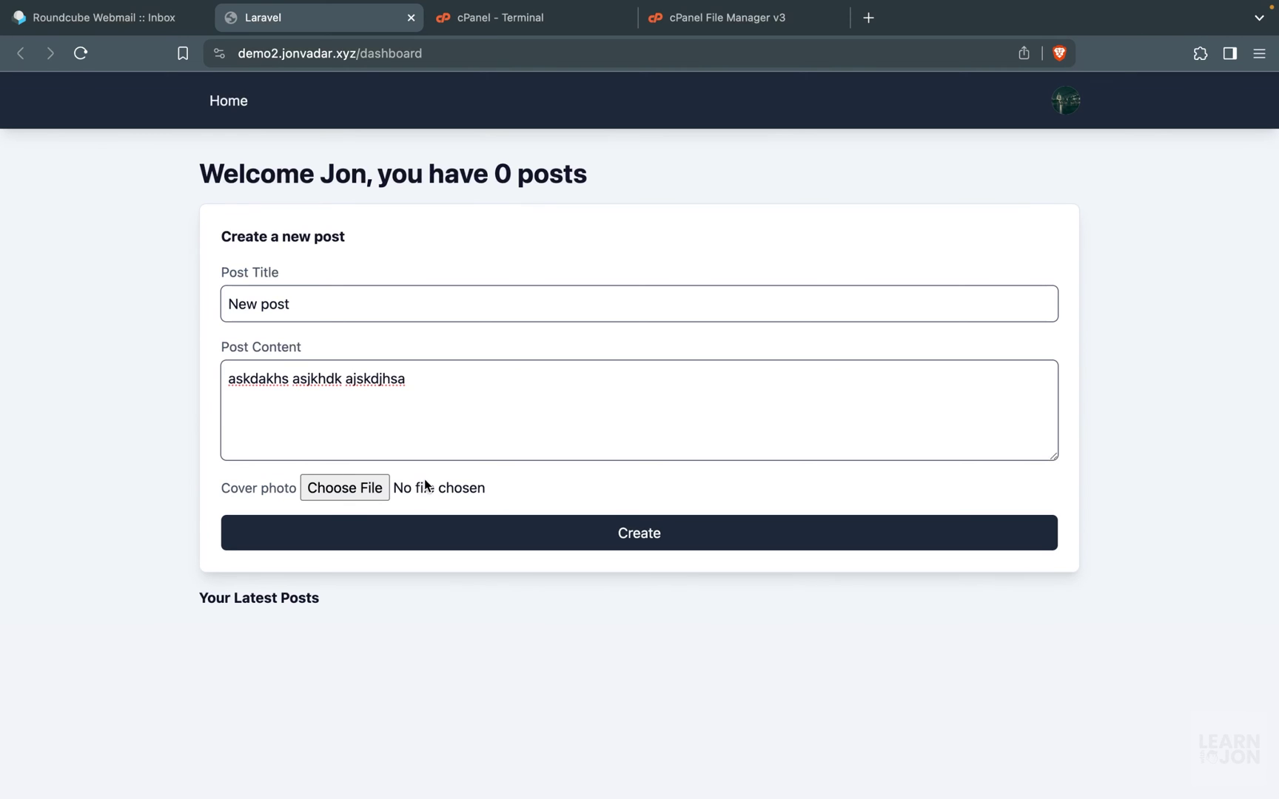
left_click(345, 488)
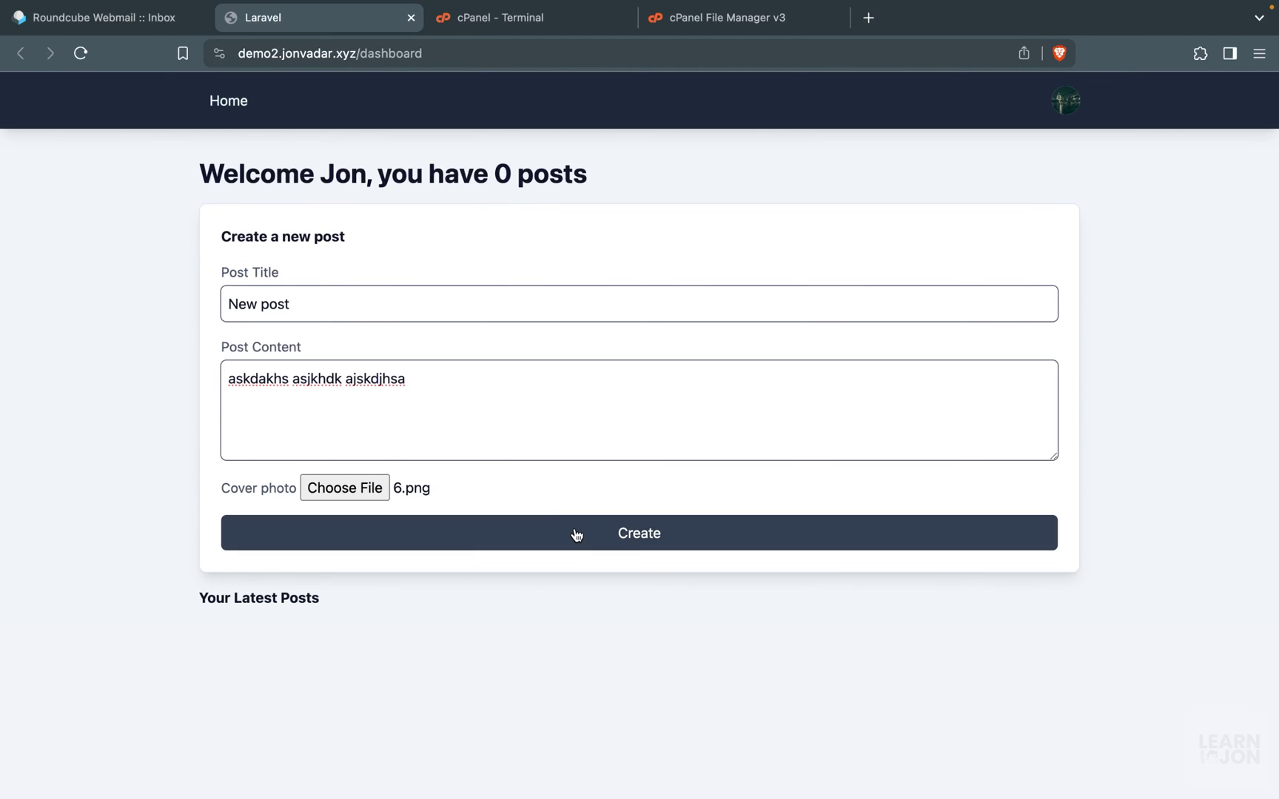
left_click(577, 534)
scroll(613, 548, "down", 1)
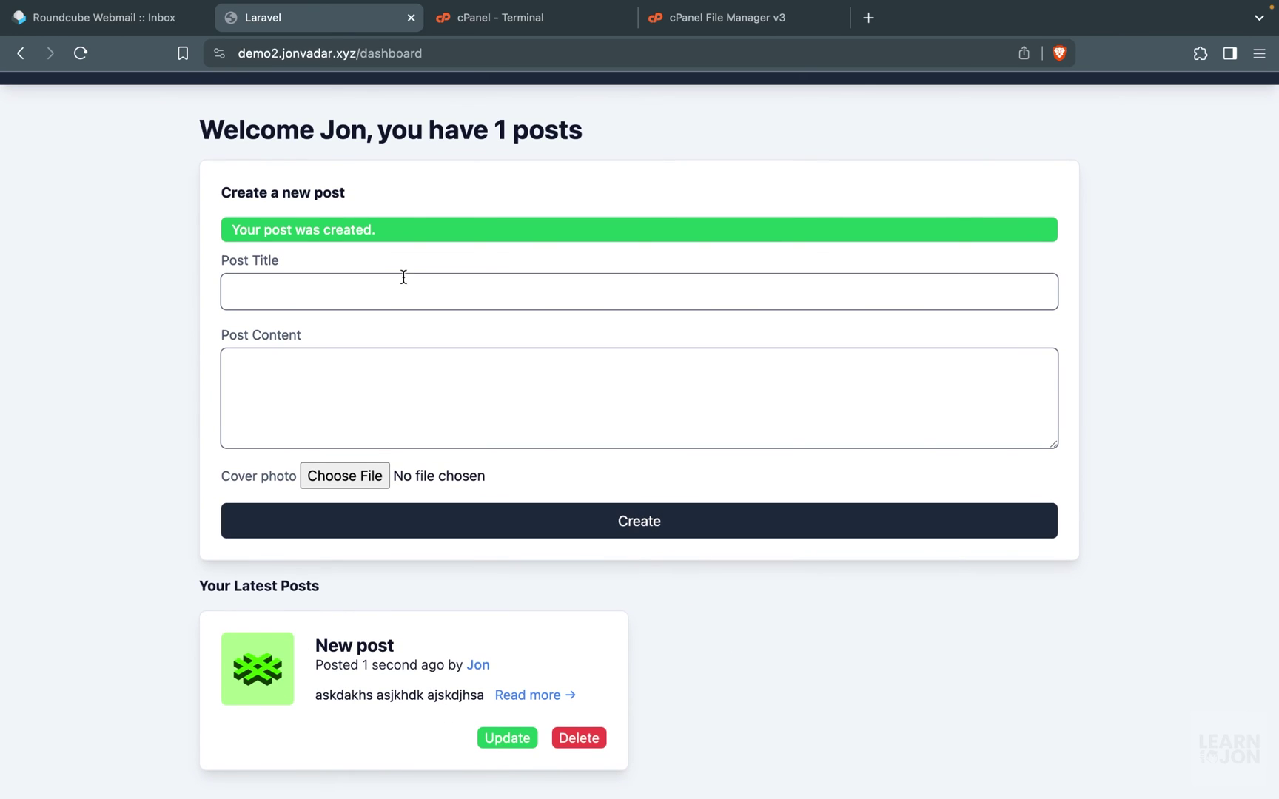
scroll(402, 278, "up", 1)
left_click(226, 99)
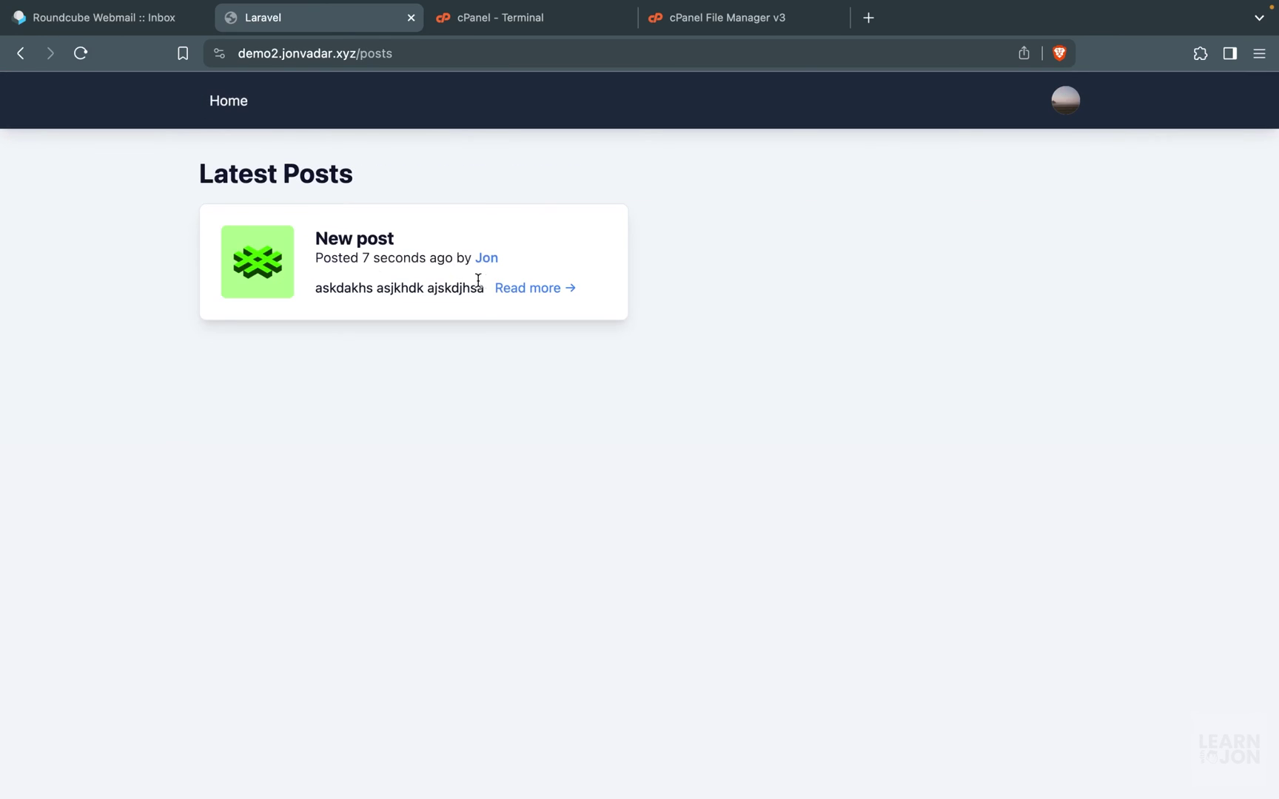
Open the New post article, then go to the dashboard from the account menu.
left_click(537, 290)
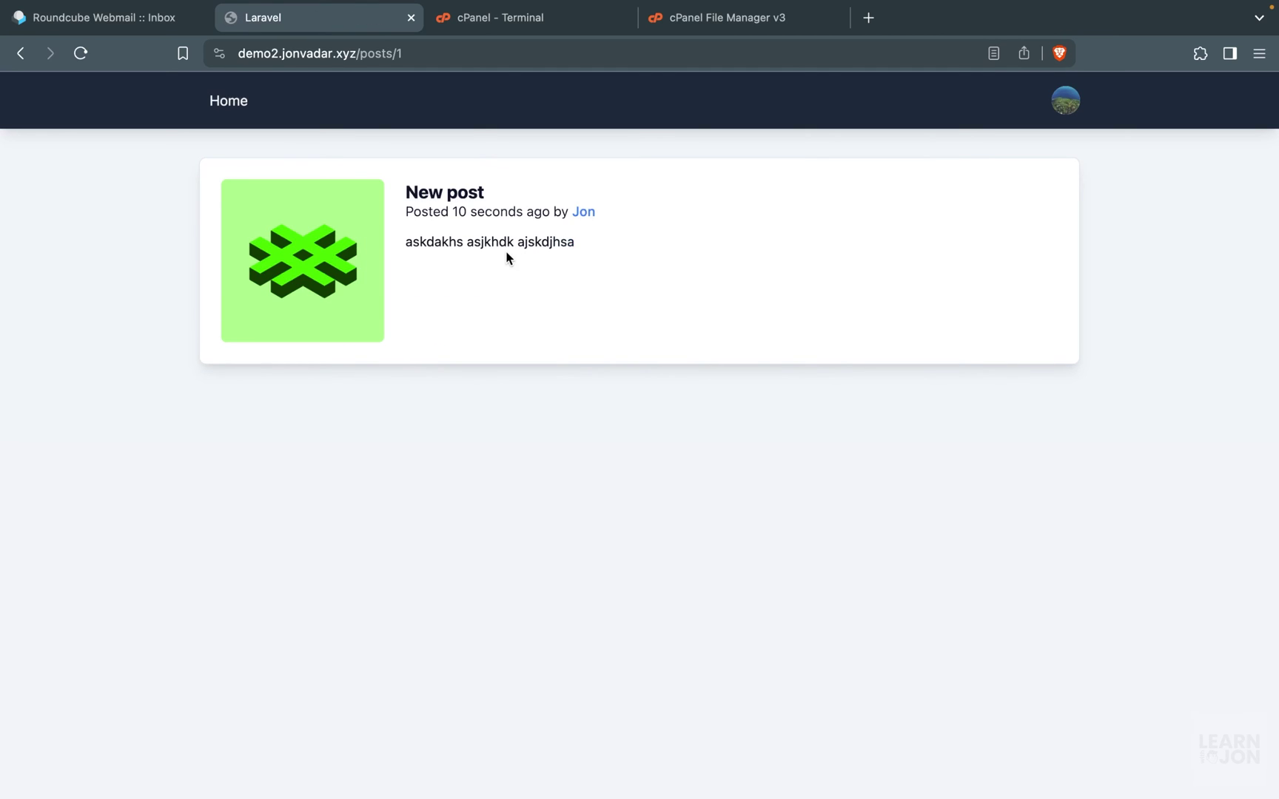
left_click(1065, 98)
left_click(999, 172)
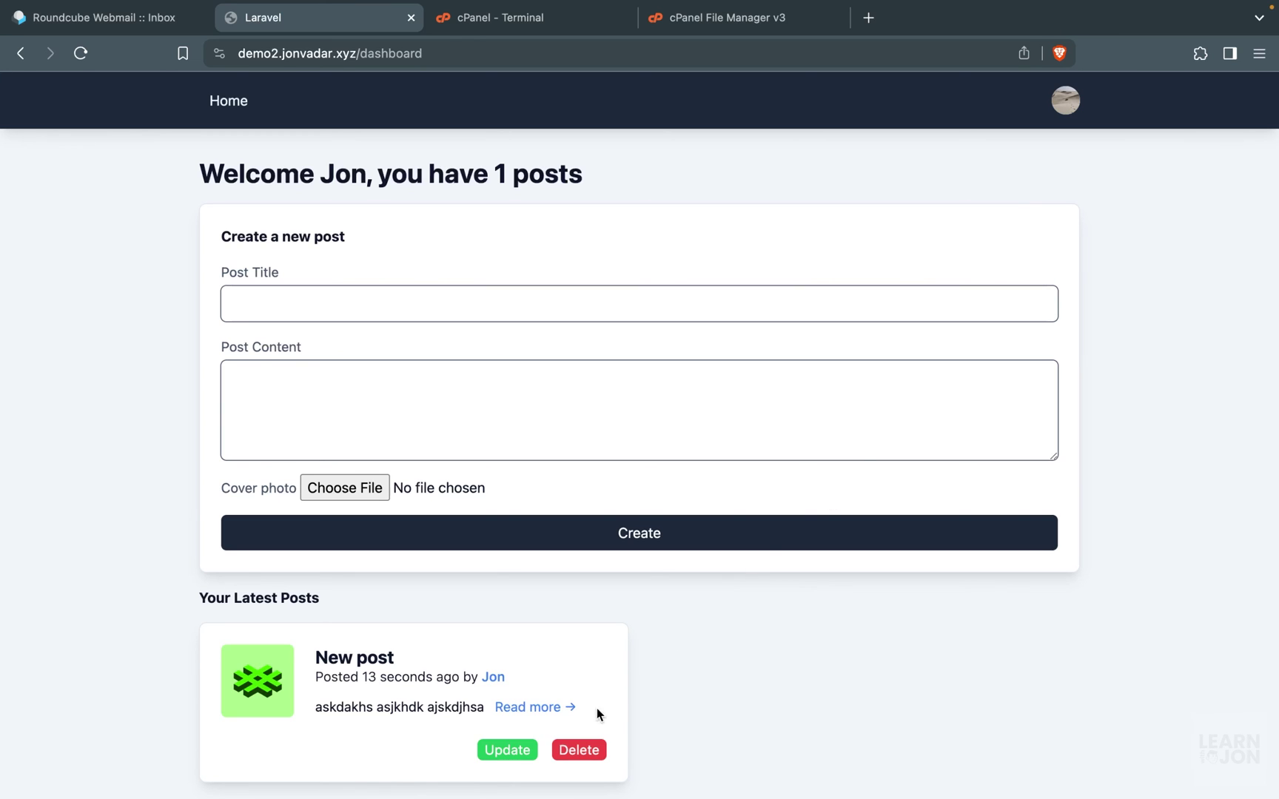
Retitle the post 'New post updated', replace its cover with 8.png, and save.
left_click(508, 749)
left_click(394, 292)
type("updated")
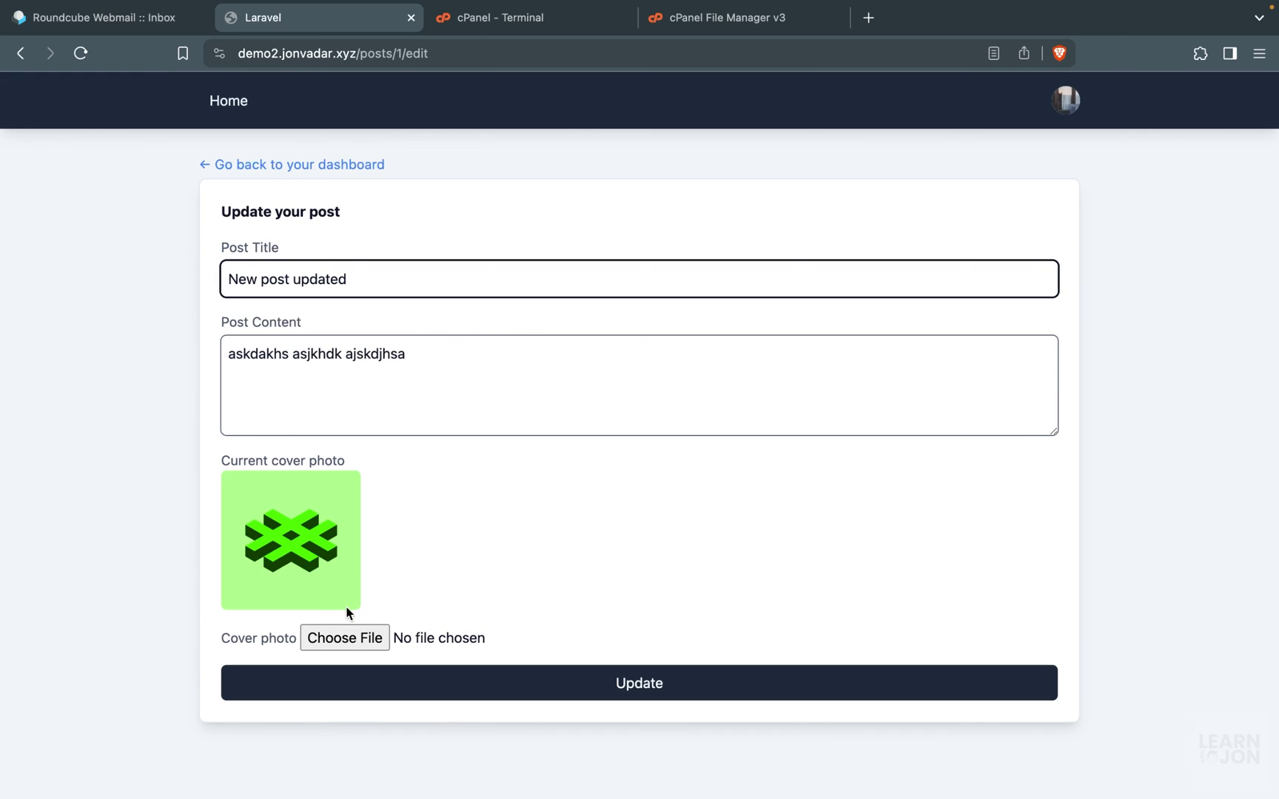
left_click(370, 638)
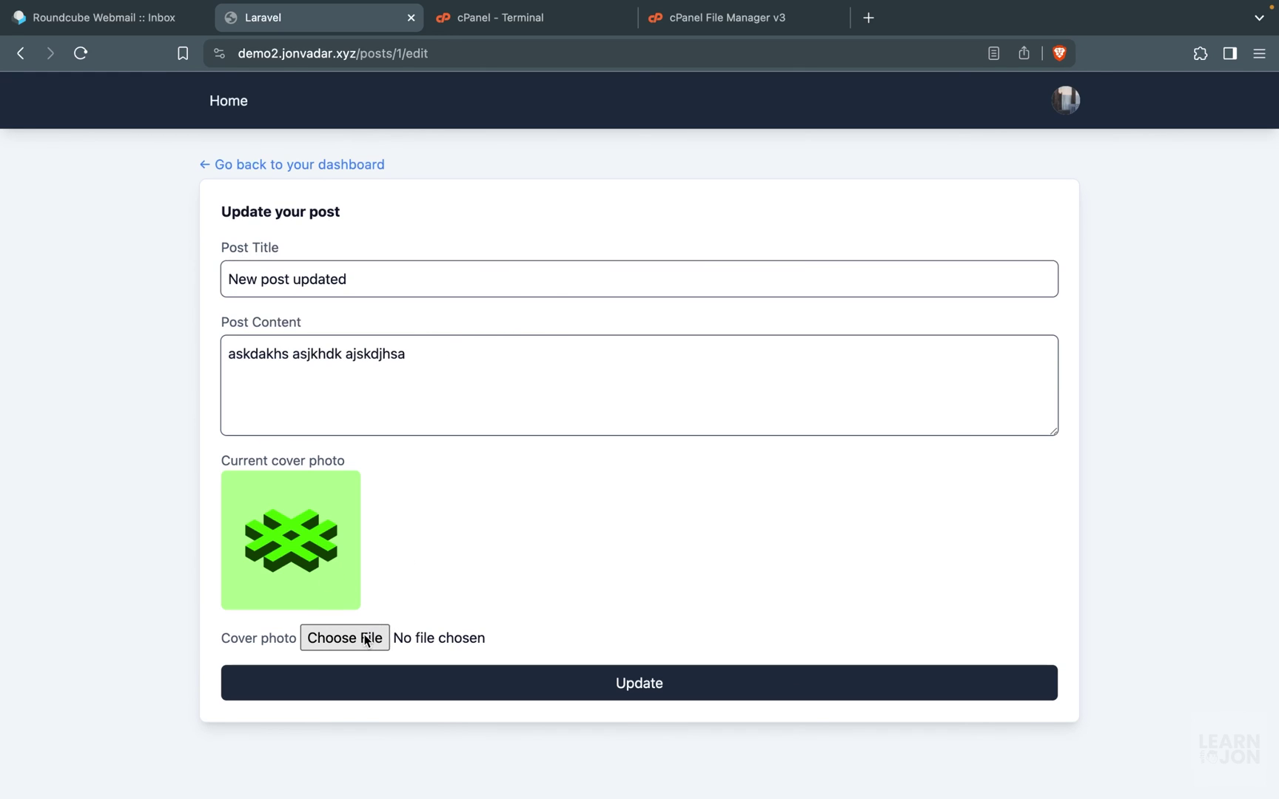
double_click(454, 298)
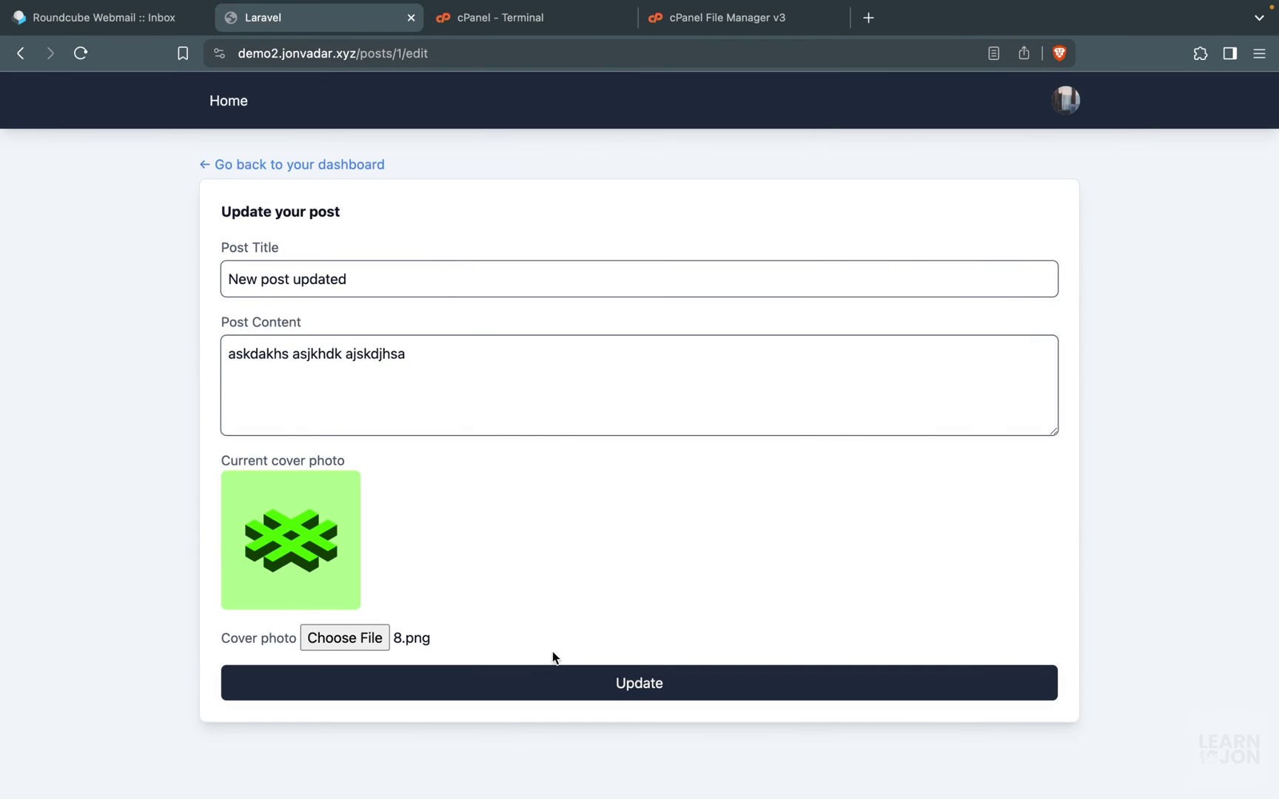
left_click(541, 675)
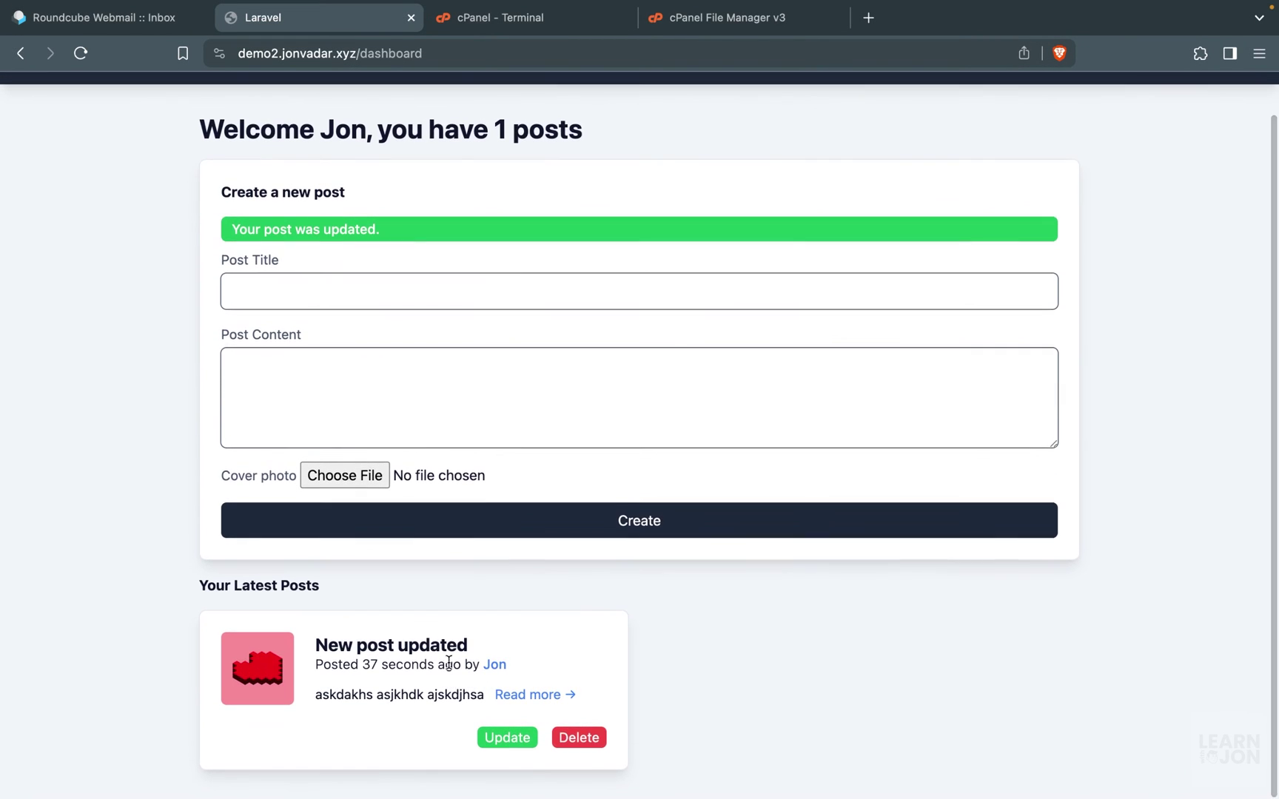
In File Manager, open storage > posts_images and select the uploaded post image.
left_click(693, 20)
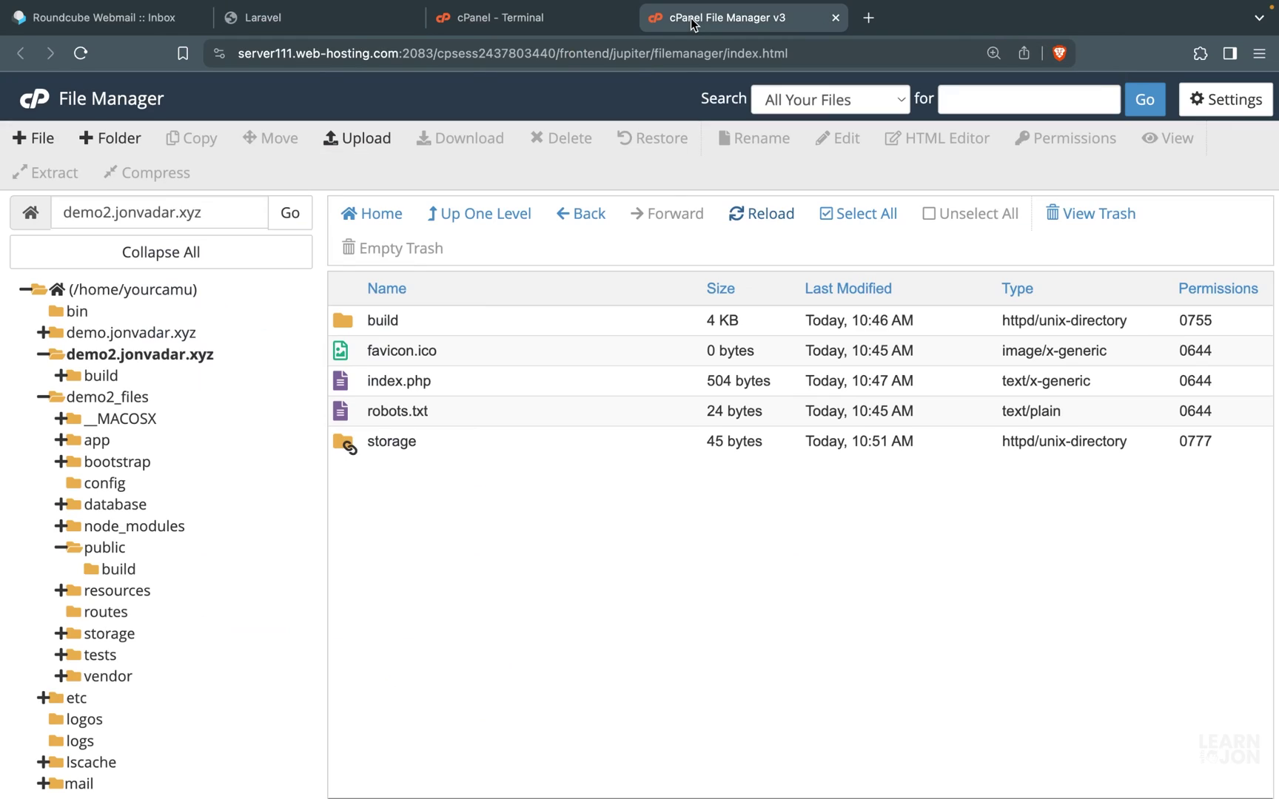
double_click(346, 448)
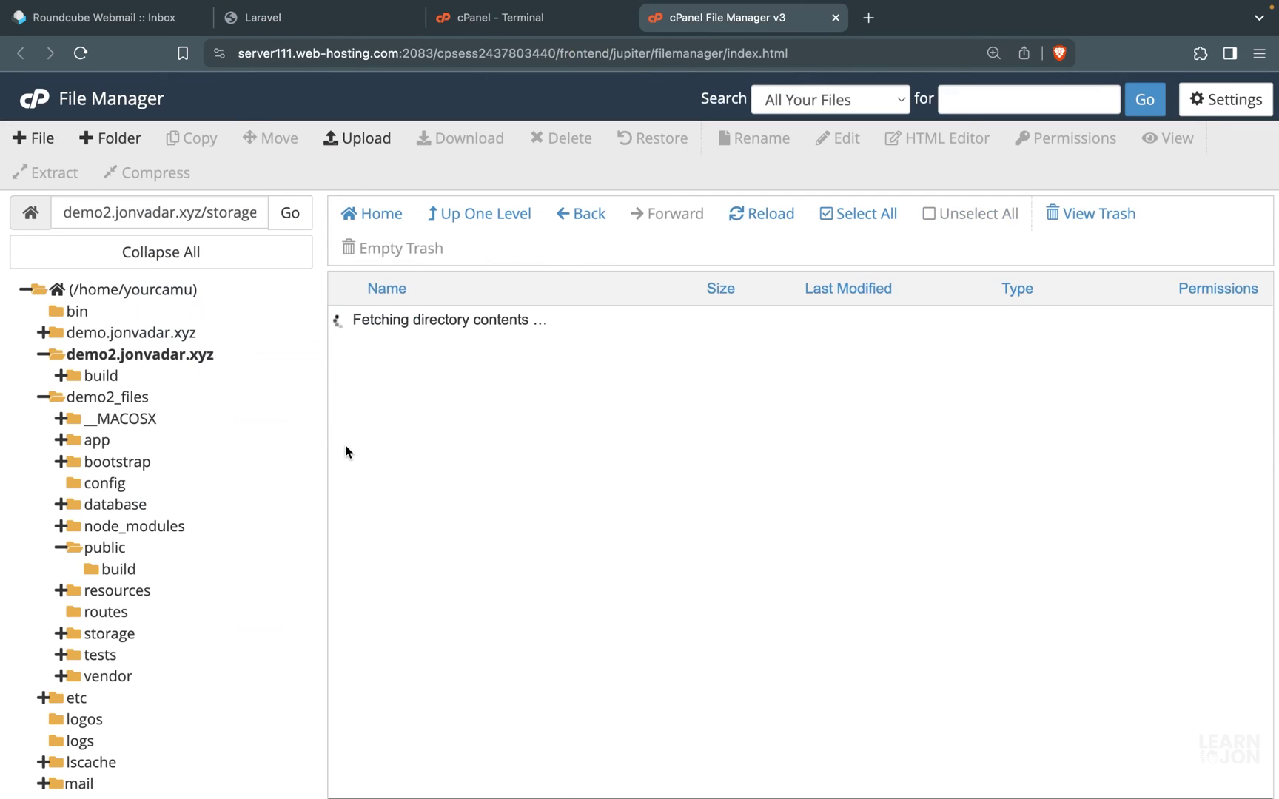
double_click(364, 324)
left_click(396, 334)
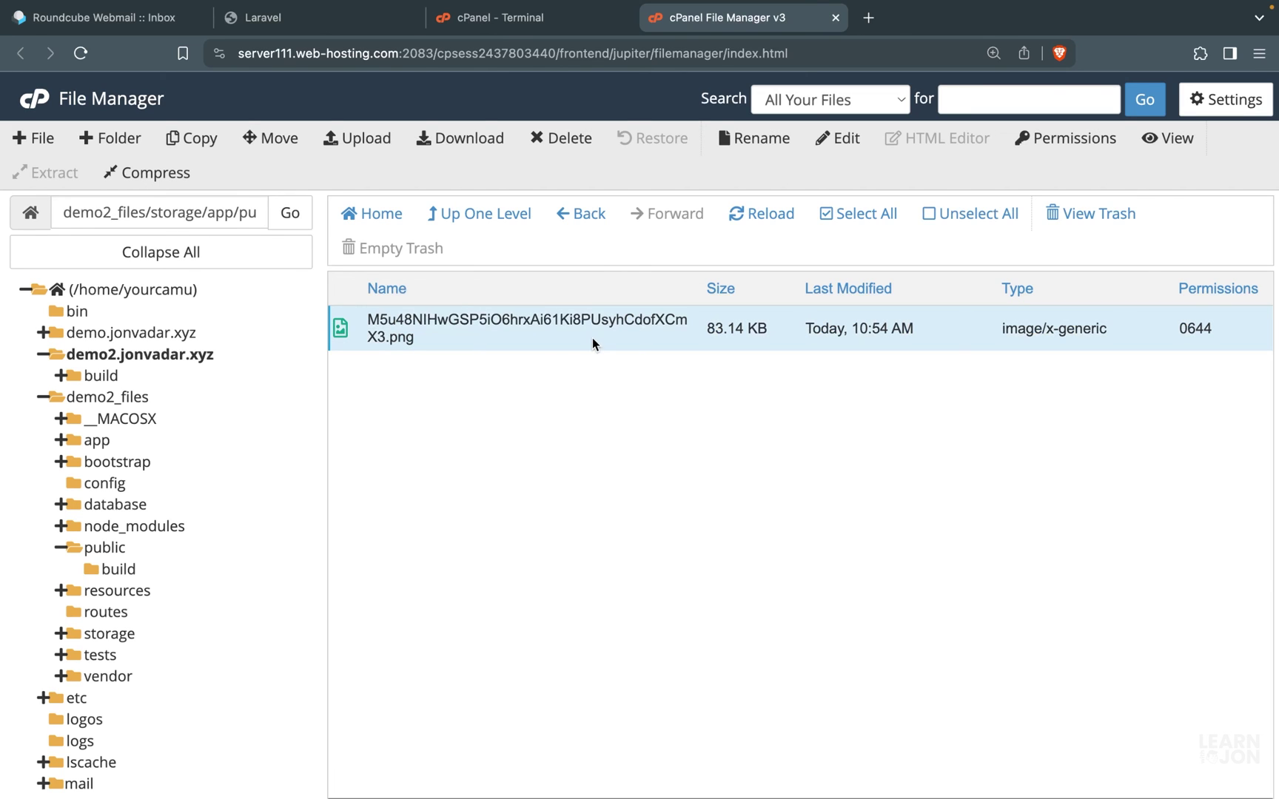
Delete the updated post on the dashboard, then reload posts_images to confirm it is empty.
key("super+2")
left_click(590, 738)
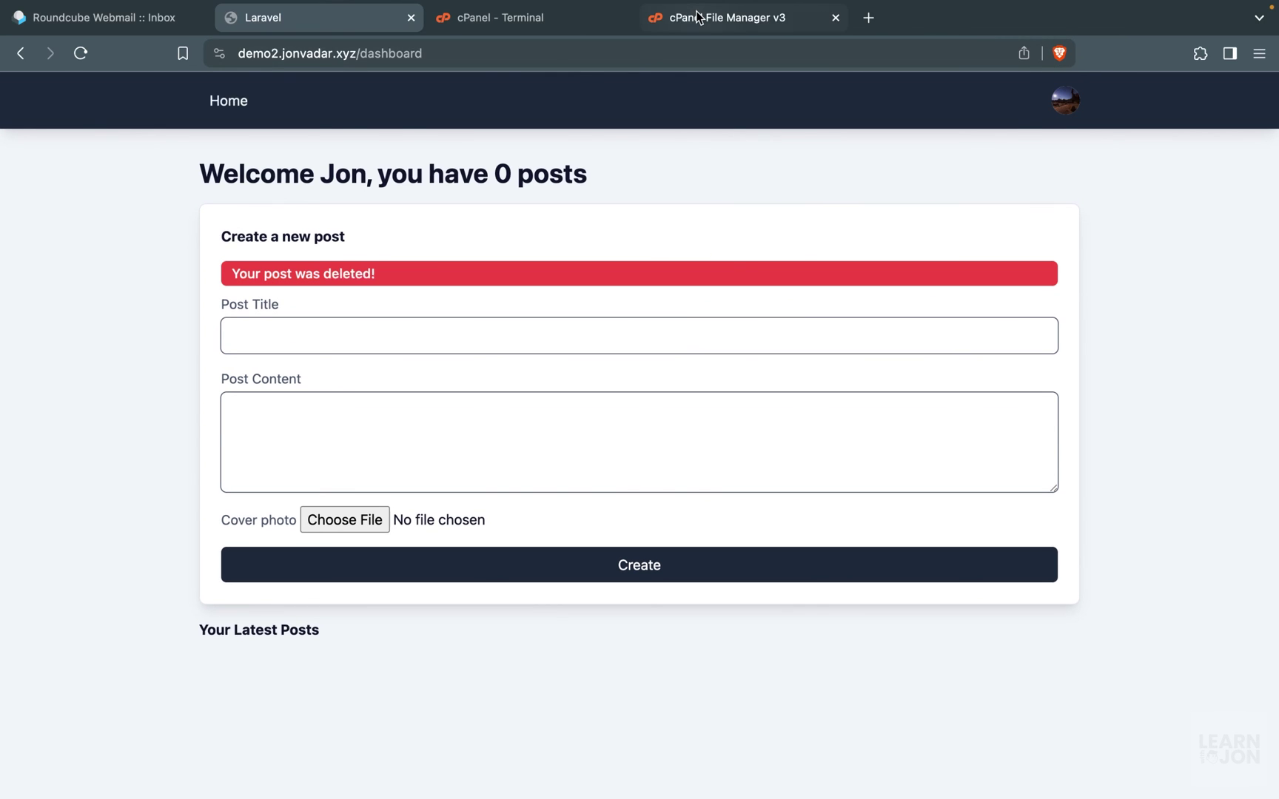
left_click(681, 16)
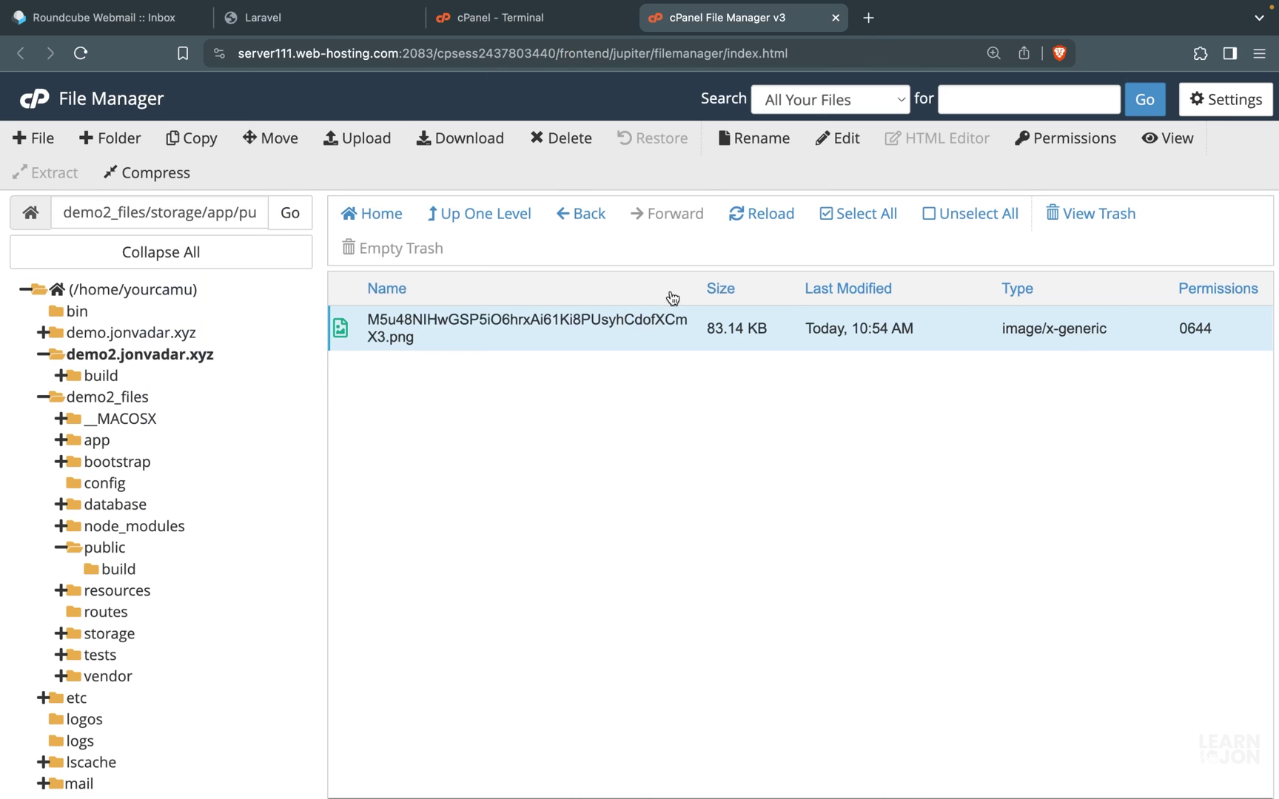
left_click(753, 228)
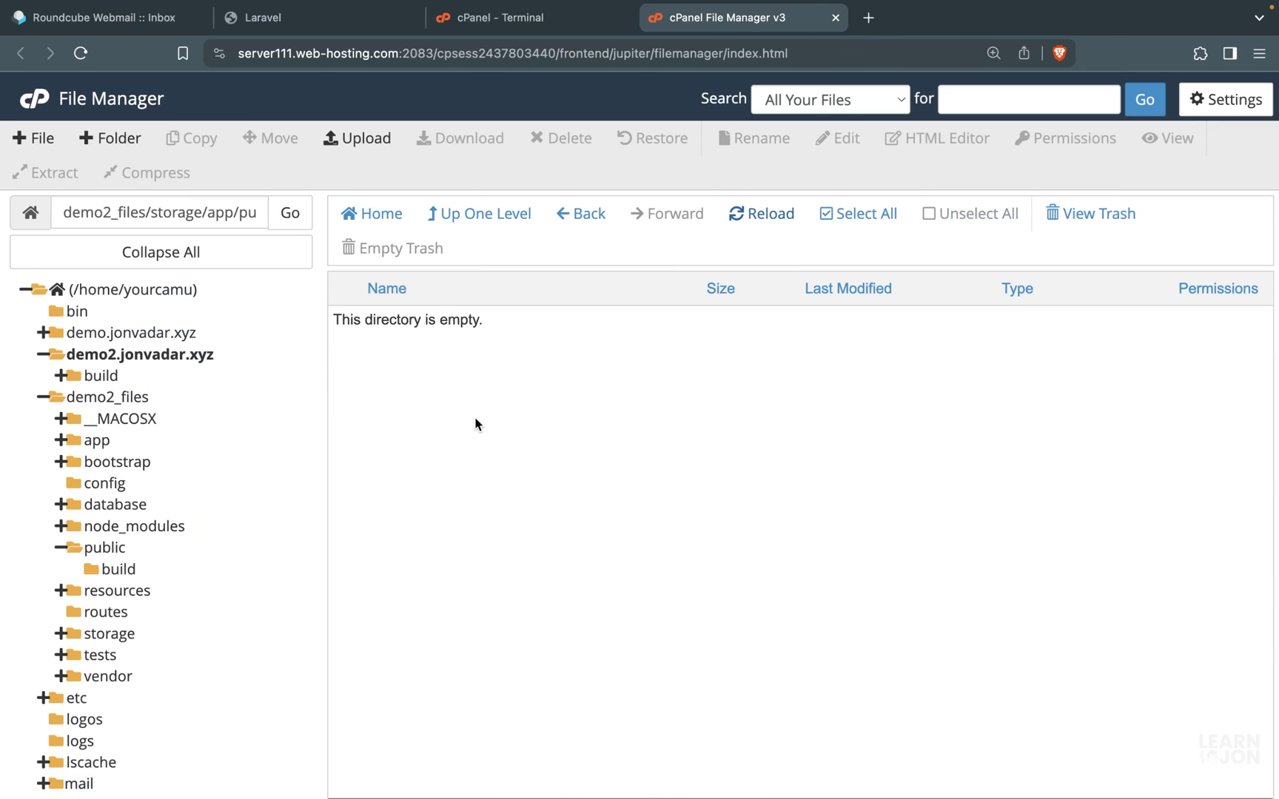
Check the dashboard shows 0 posts after deletion, then move to VS Code with .env.
key("super+2")
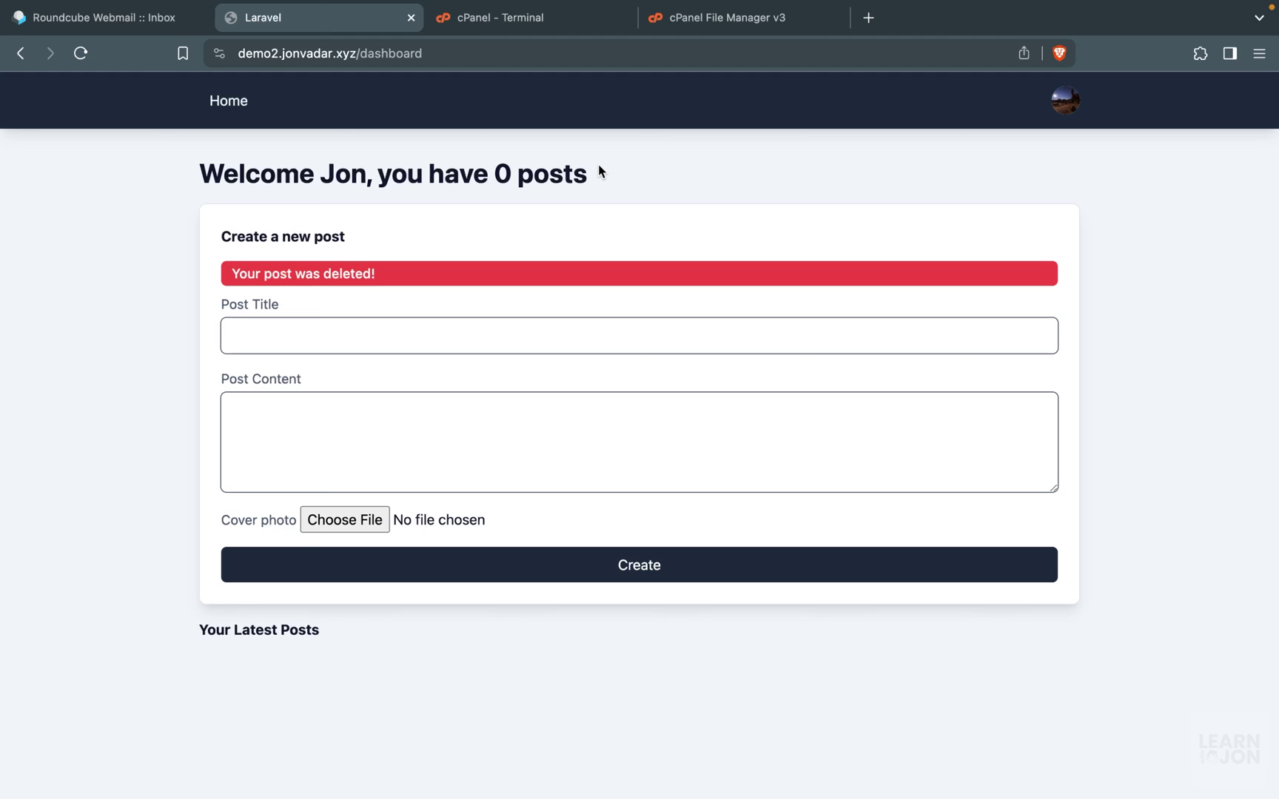
key("ctrl+Left")
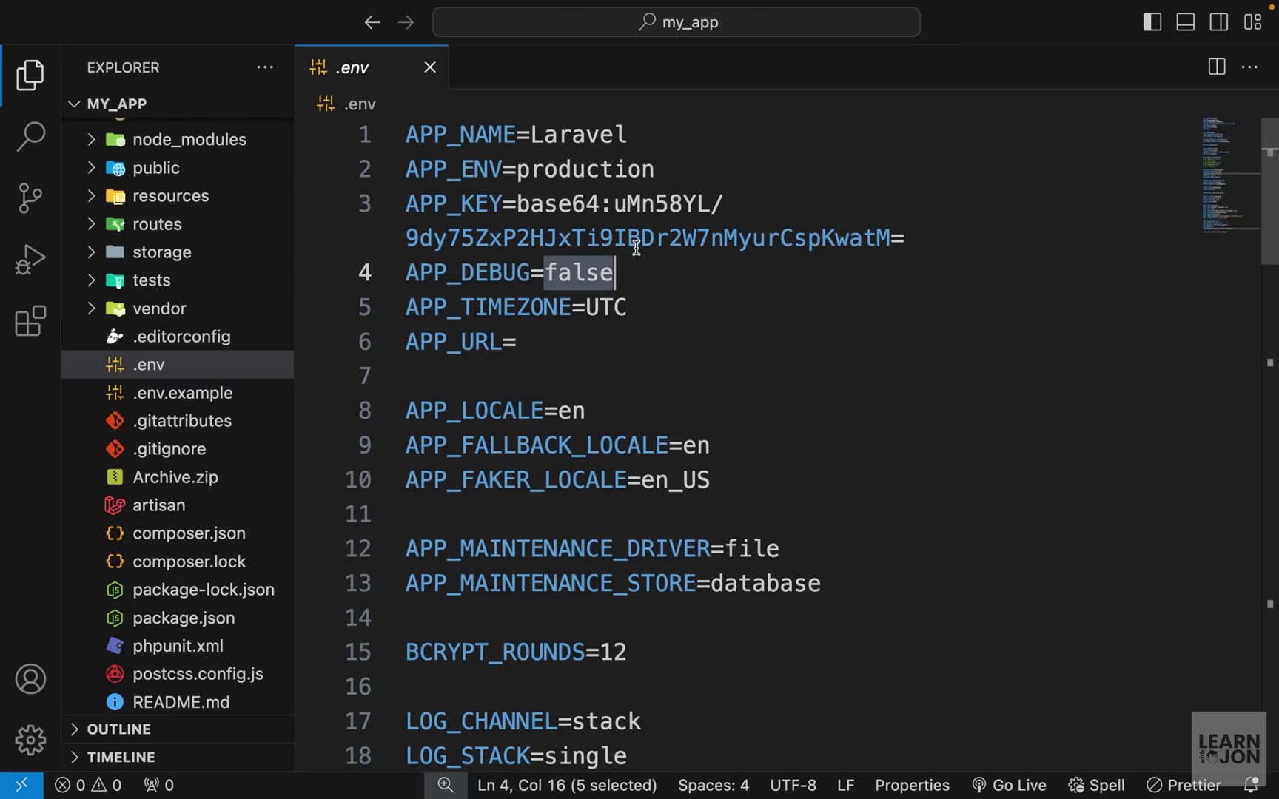
Select the APP_DEBUG value false on line 4 of .env.
left_click_drag(434, 284, 596, 280)
double_click(596, 280)
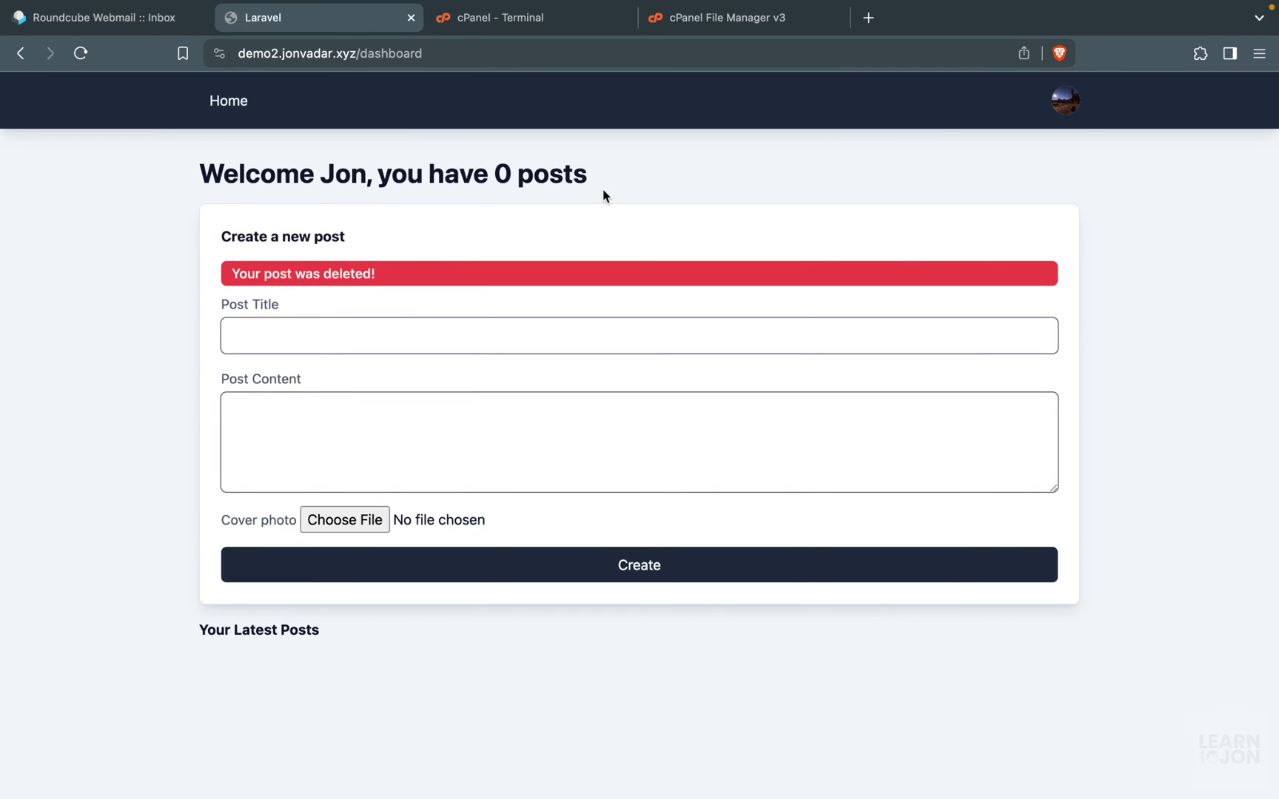
Enlarge the cPanel Terminal page and run php artisan config:clear.
left_click(507, 26)
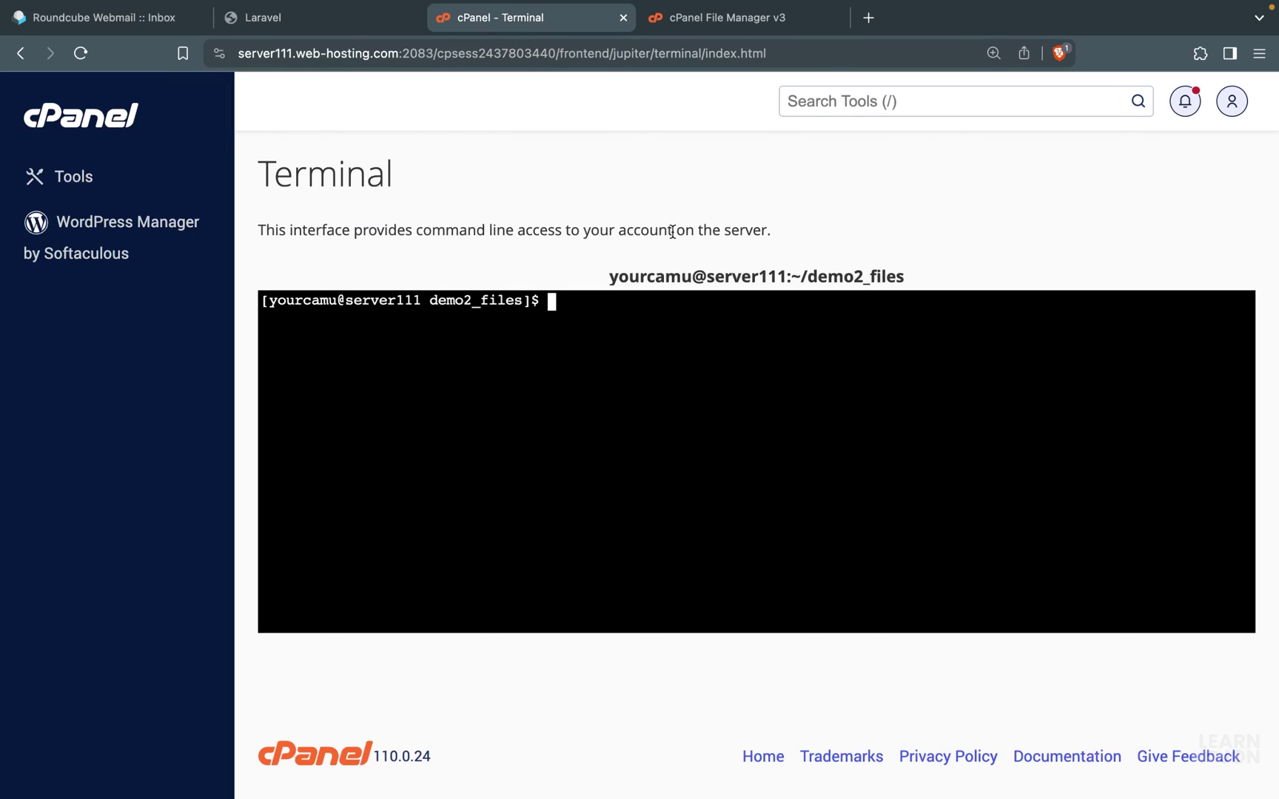
key("super+plus")
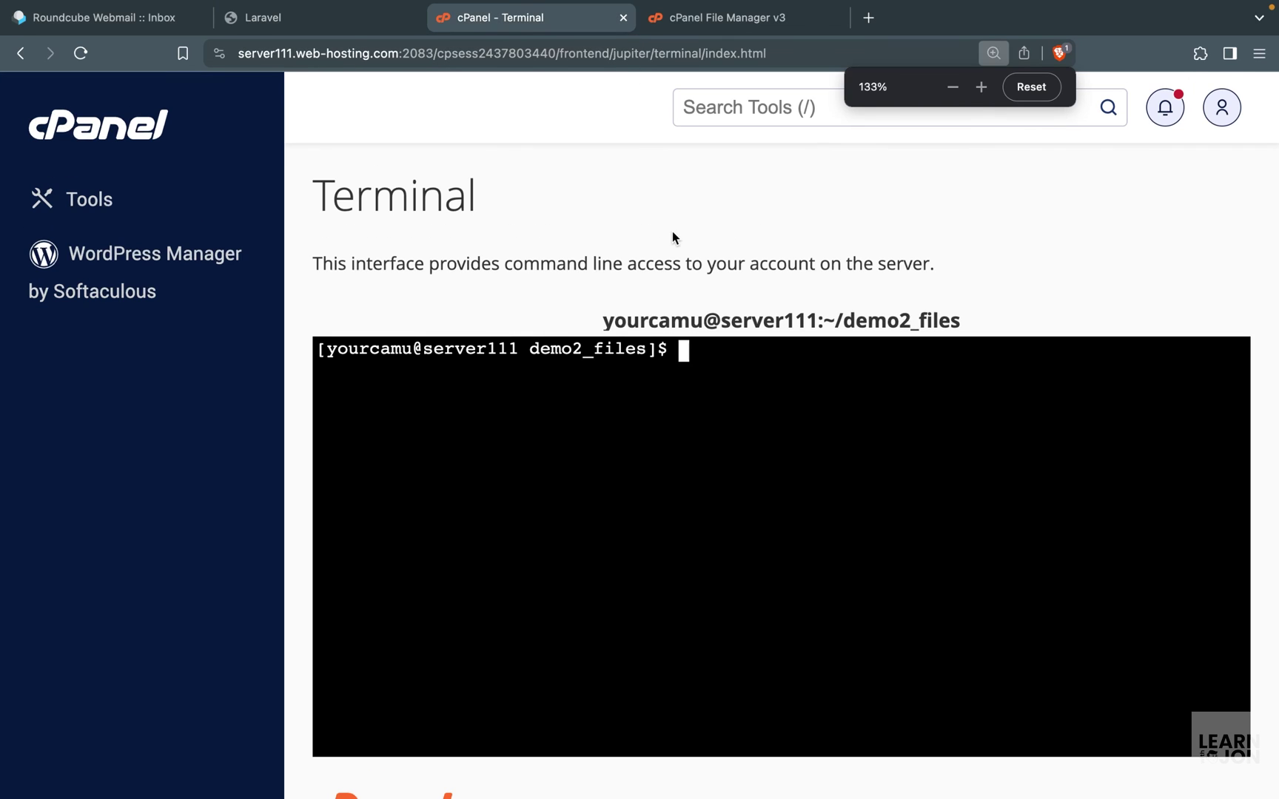
key("super+plus")
key("super+plus")
key("super+plus")
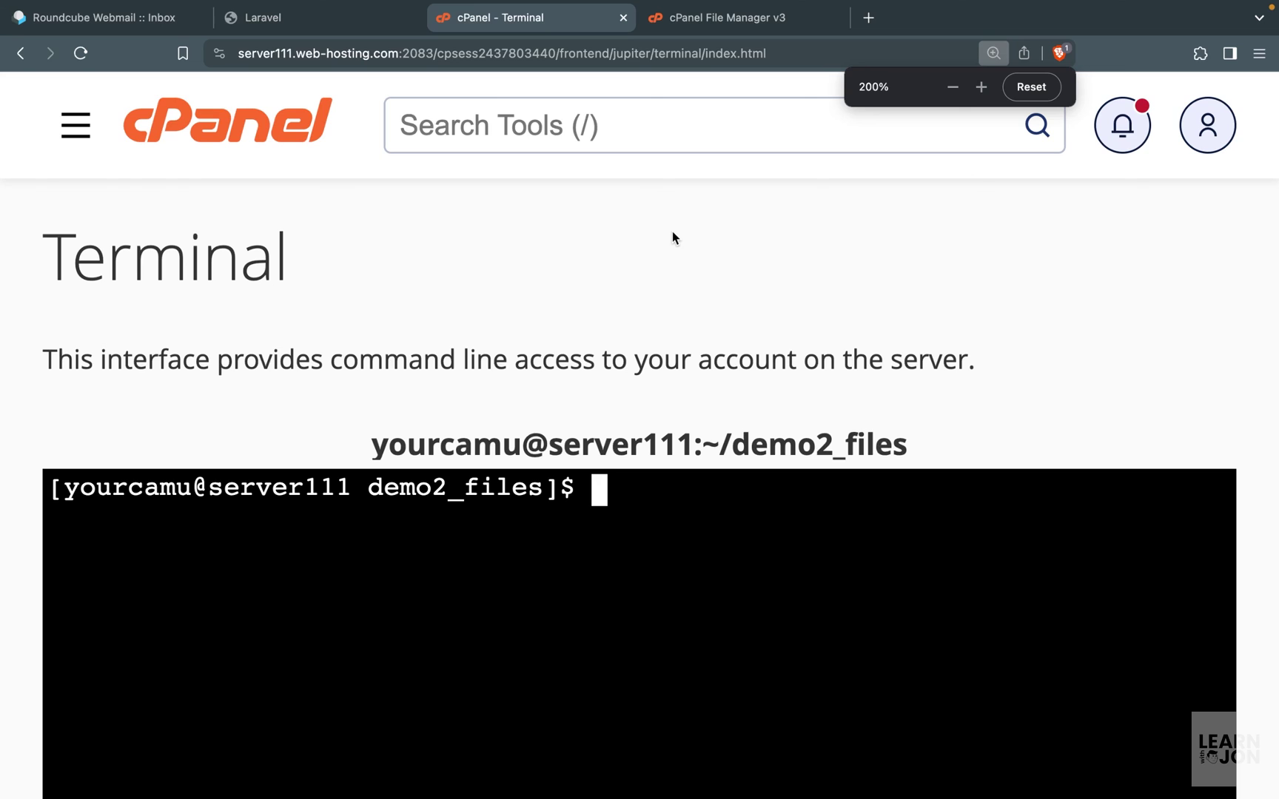
scroll(673, 237, "down", 1)
type("php ar")
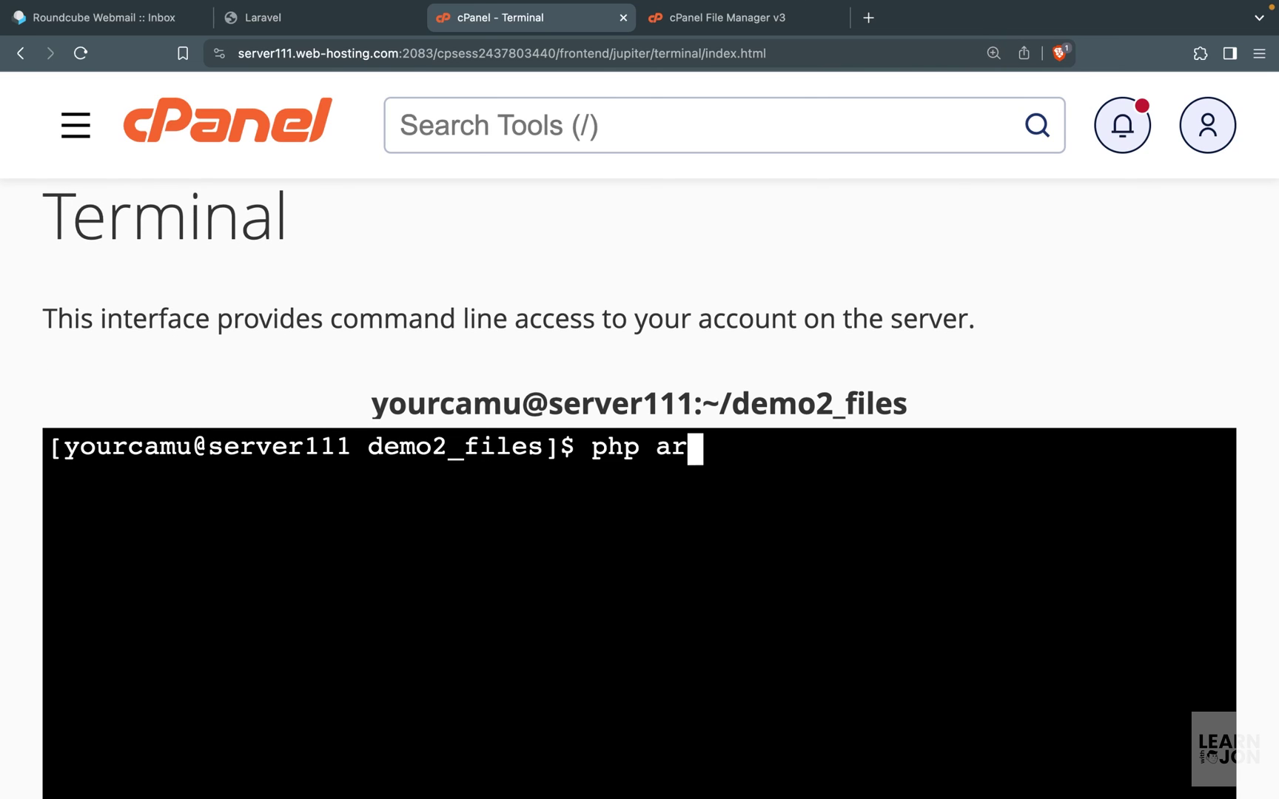
type("tisan config:clear")
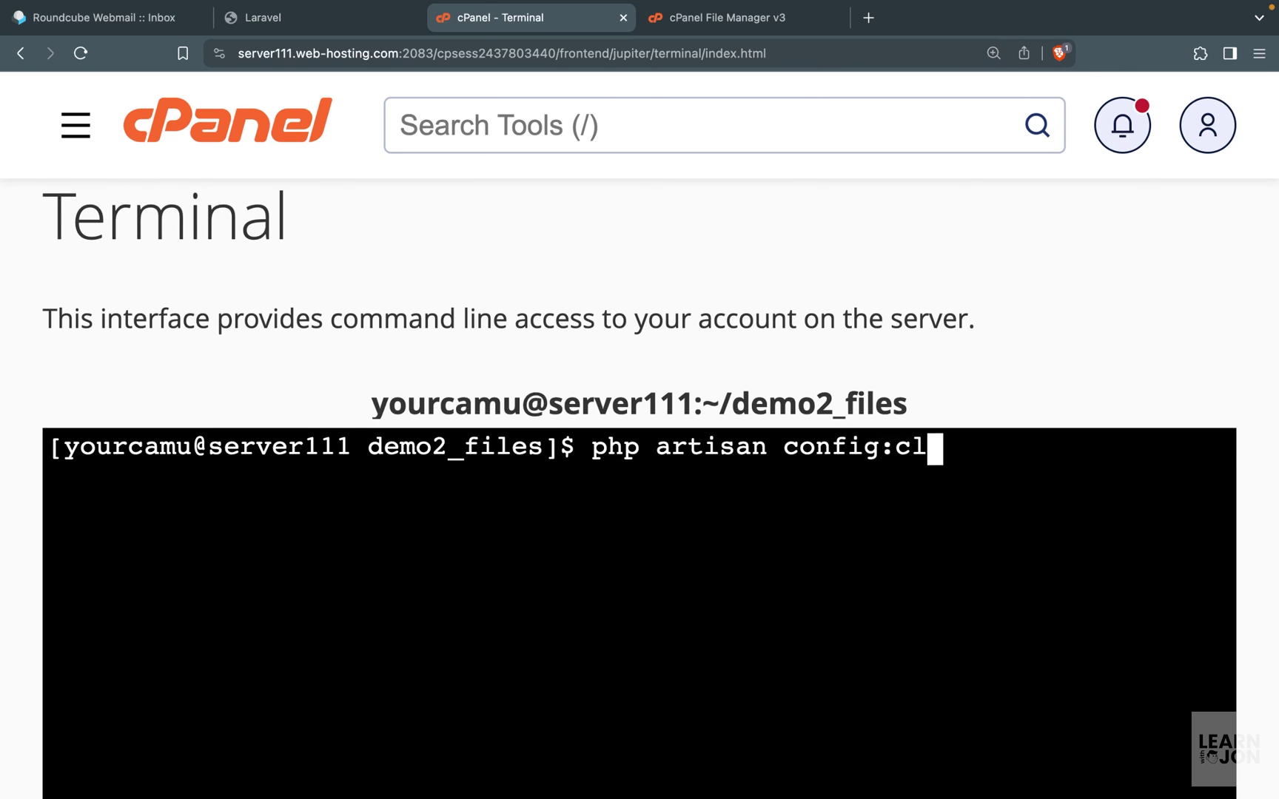
key("Return")
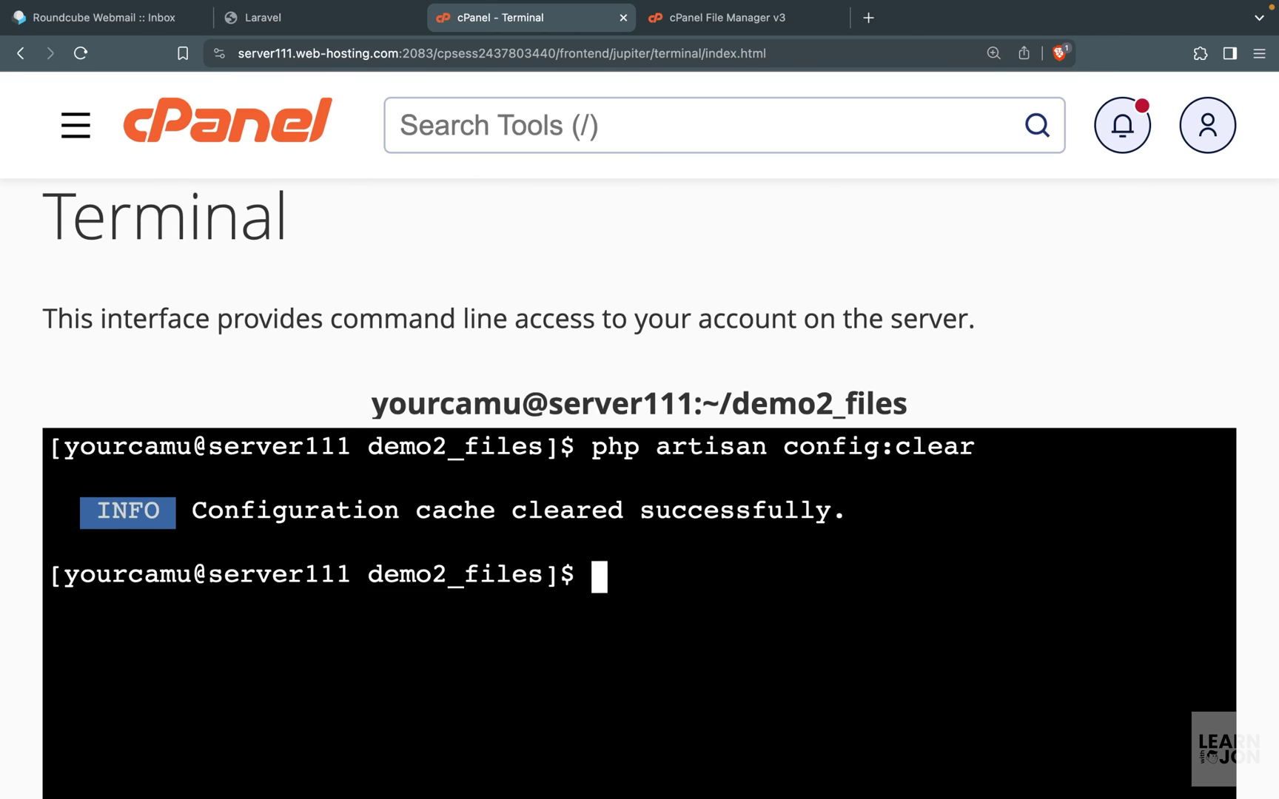
Turn the recalled command into php artisan config:cache and run it.
key("Up")
key("BackSpace")
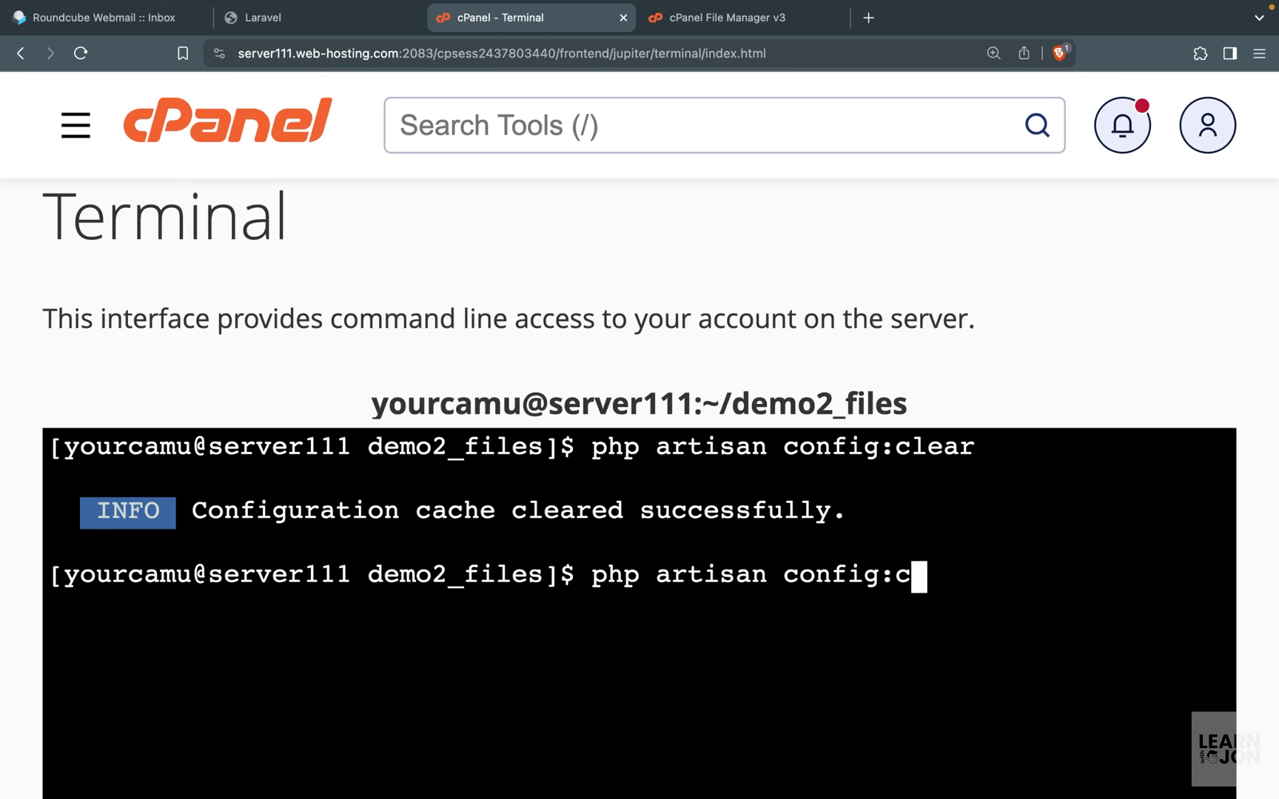
type("ache")
key("Return")
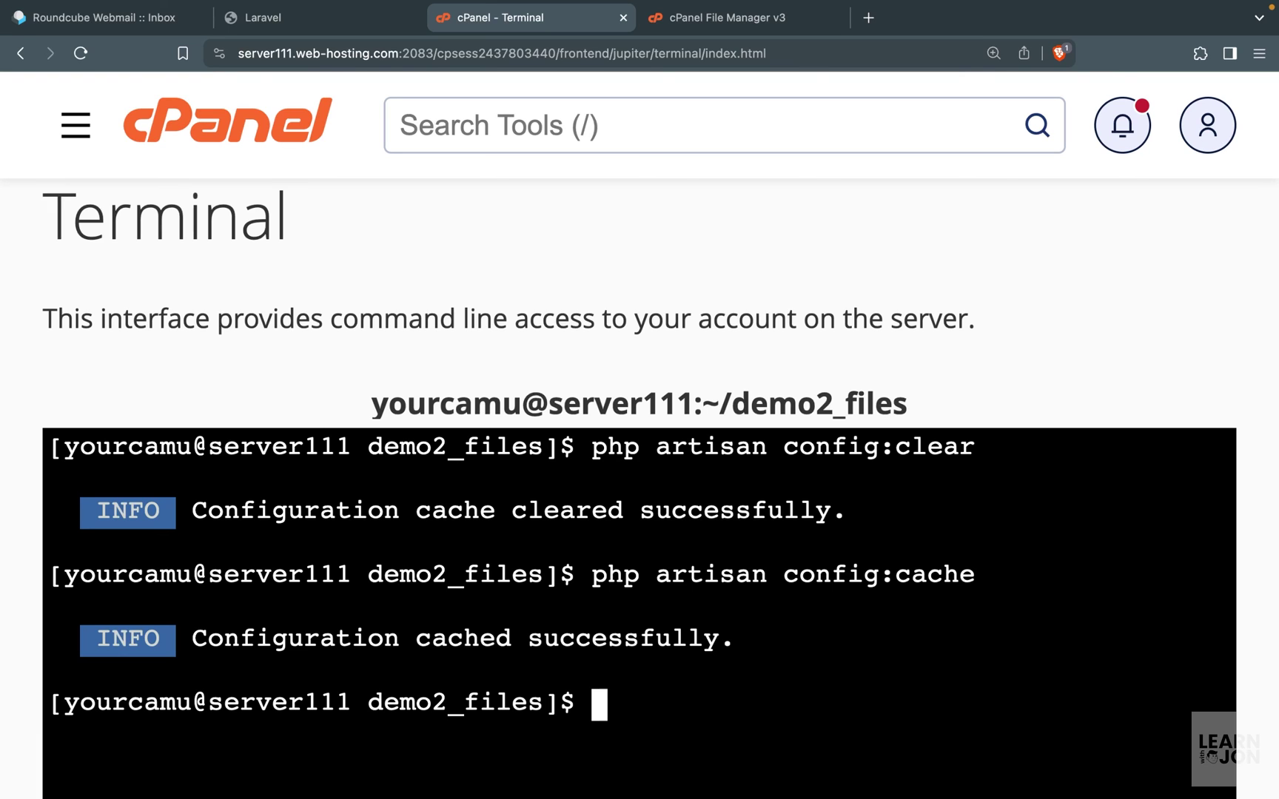
key("ctrl+Tab")
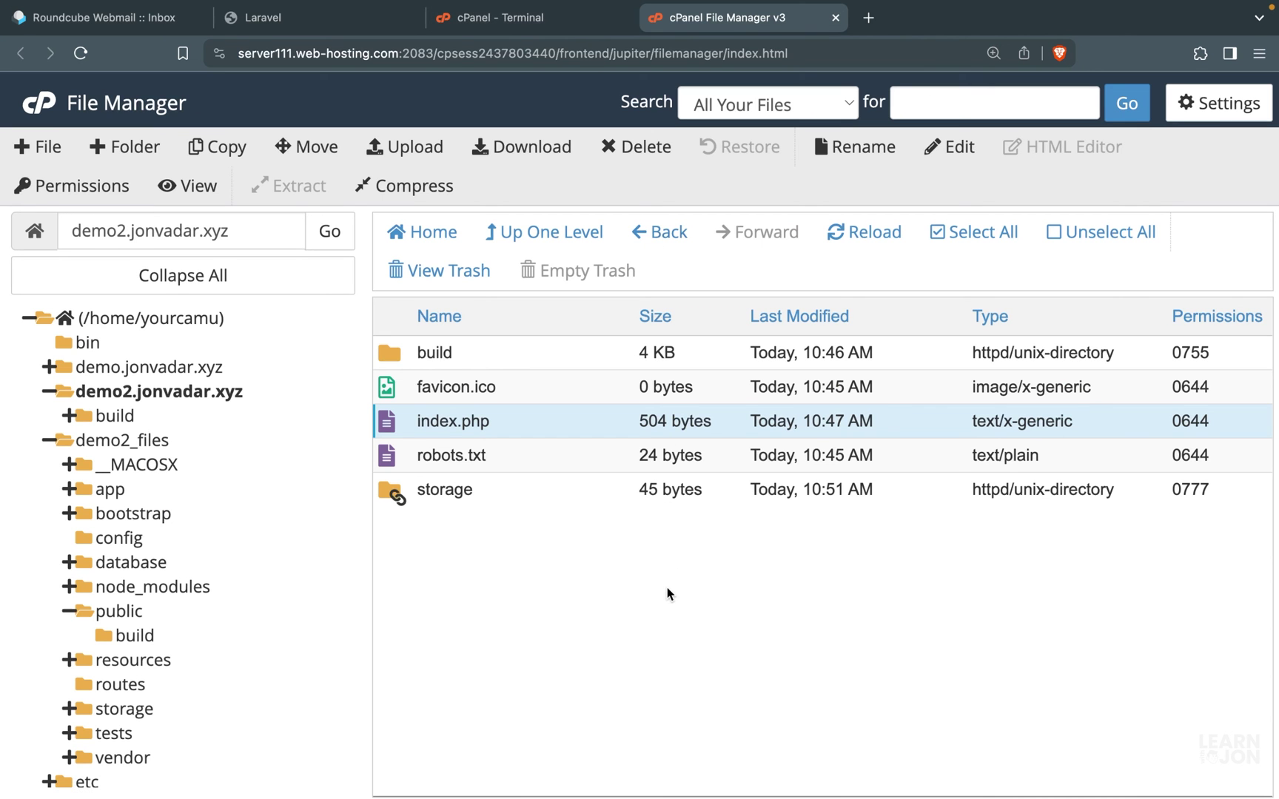